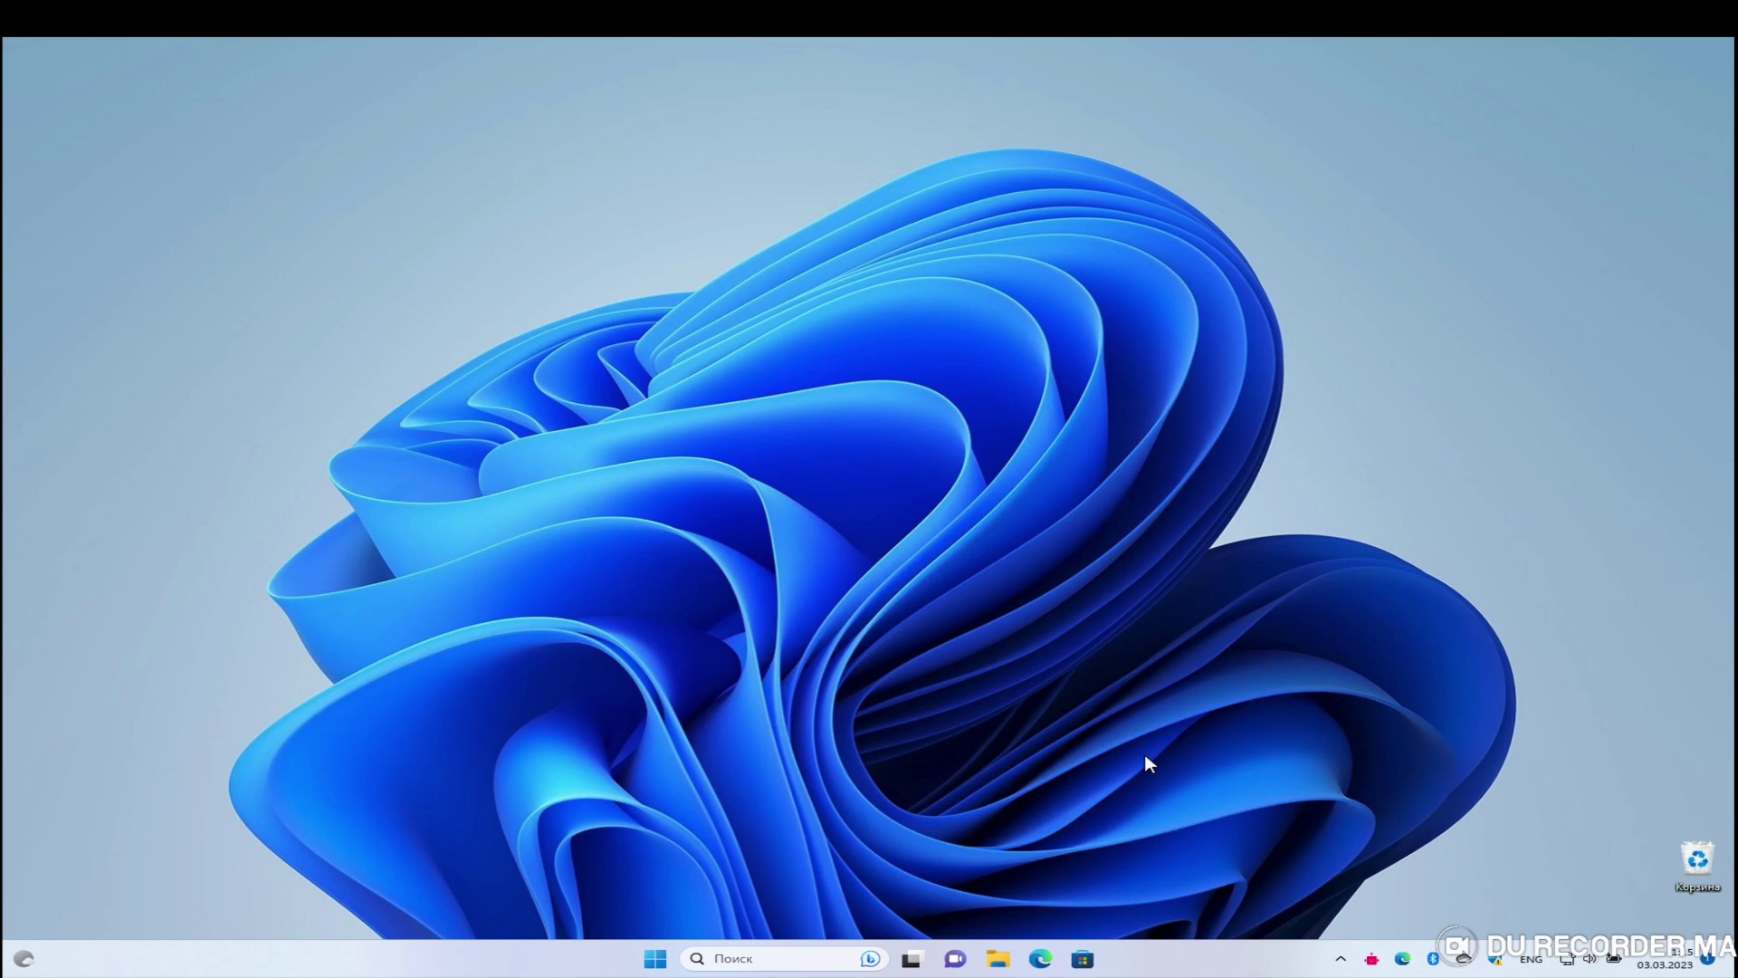
Step: Look up the Windows 11 2022 Update release page on changewindows.org in Edge, and close the browser
left_click(1040, 959)
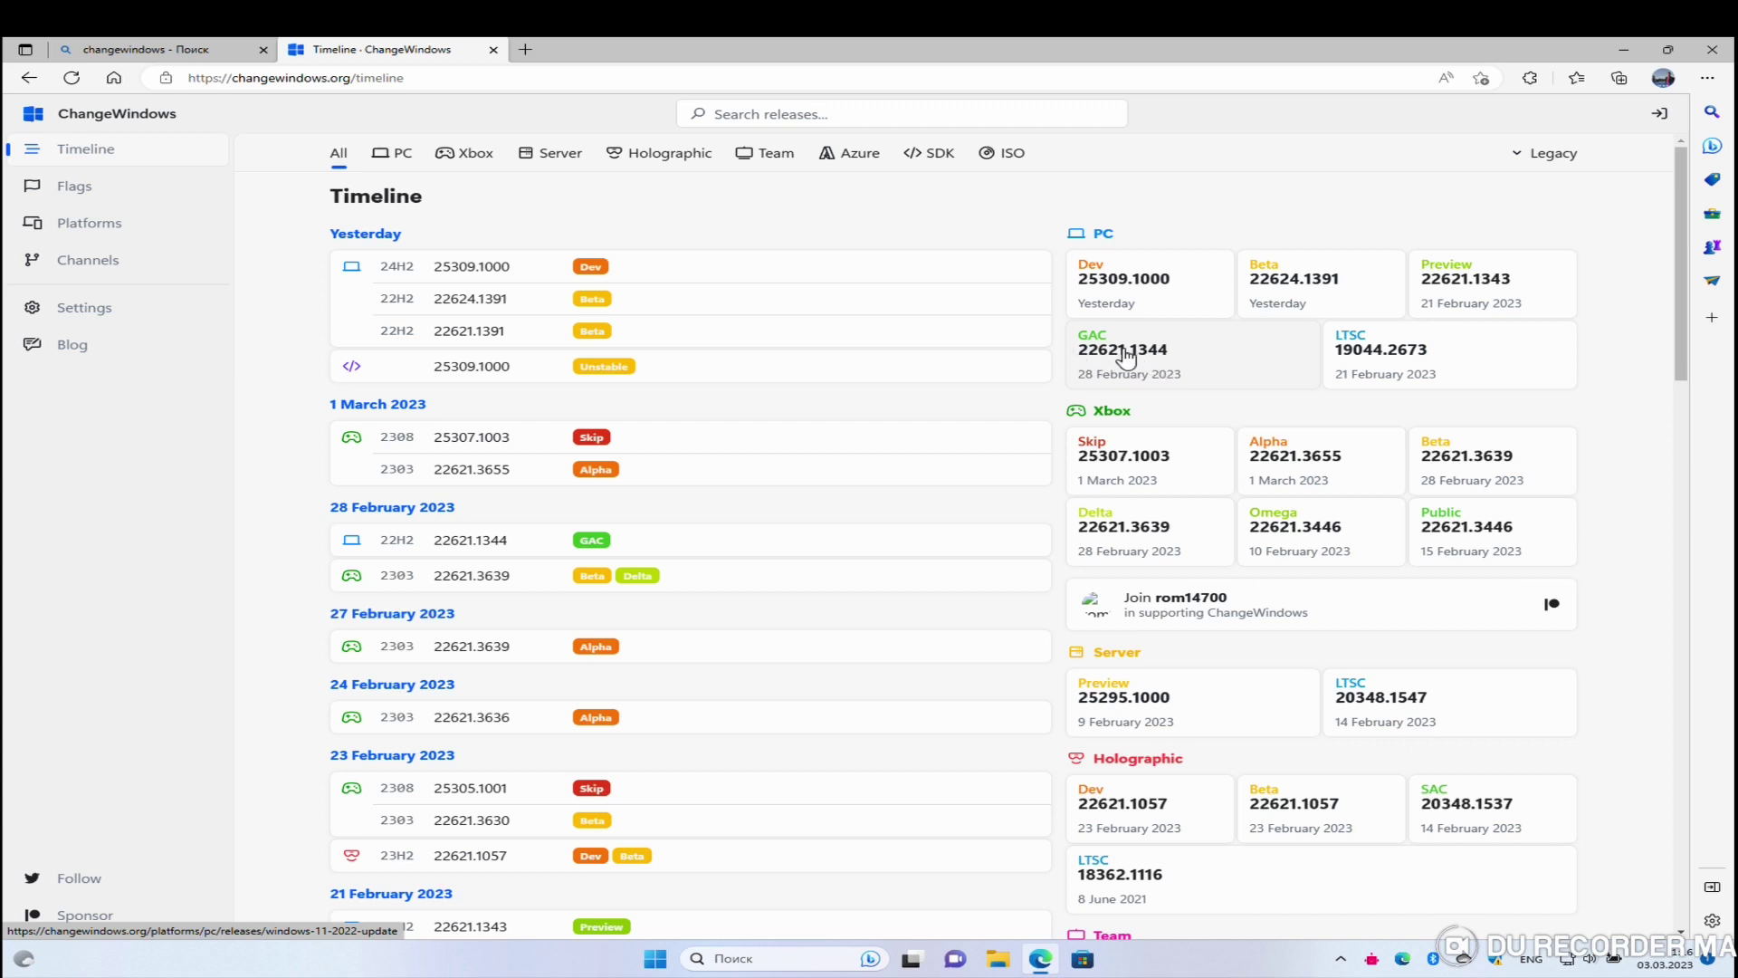
left_click(1310, 279)
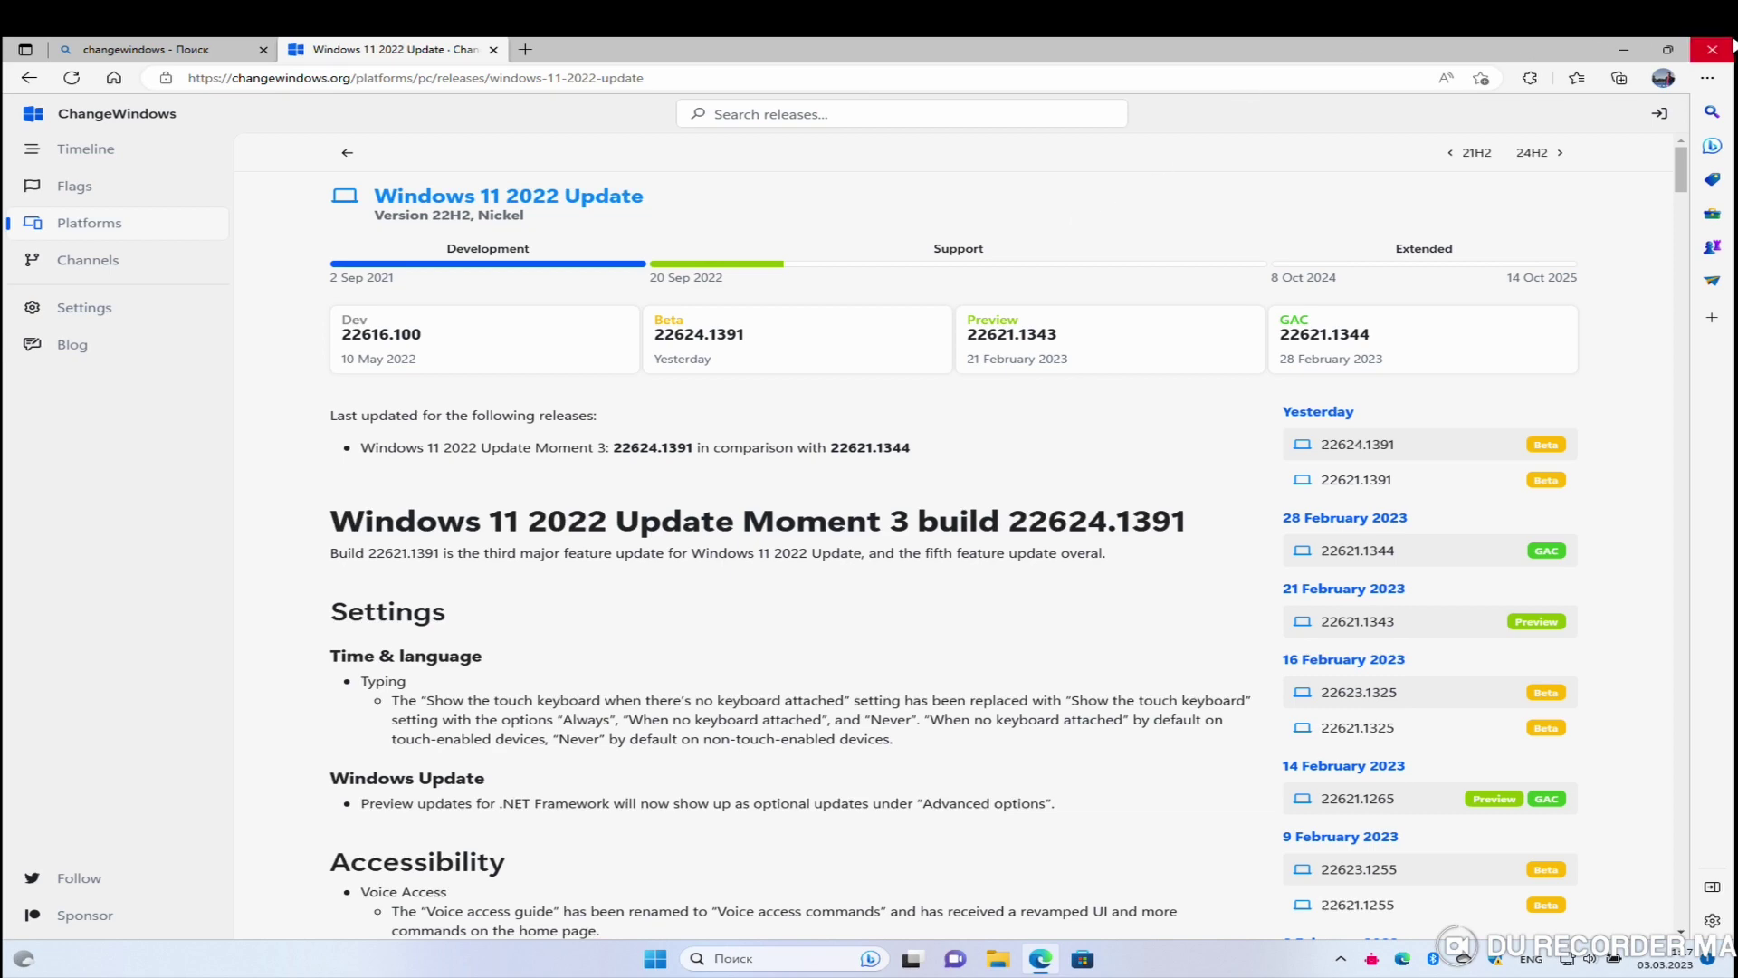
left_click(1725, 47)
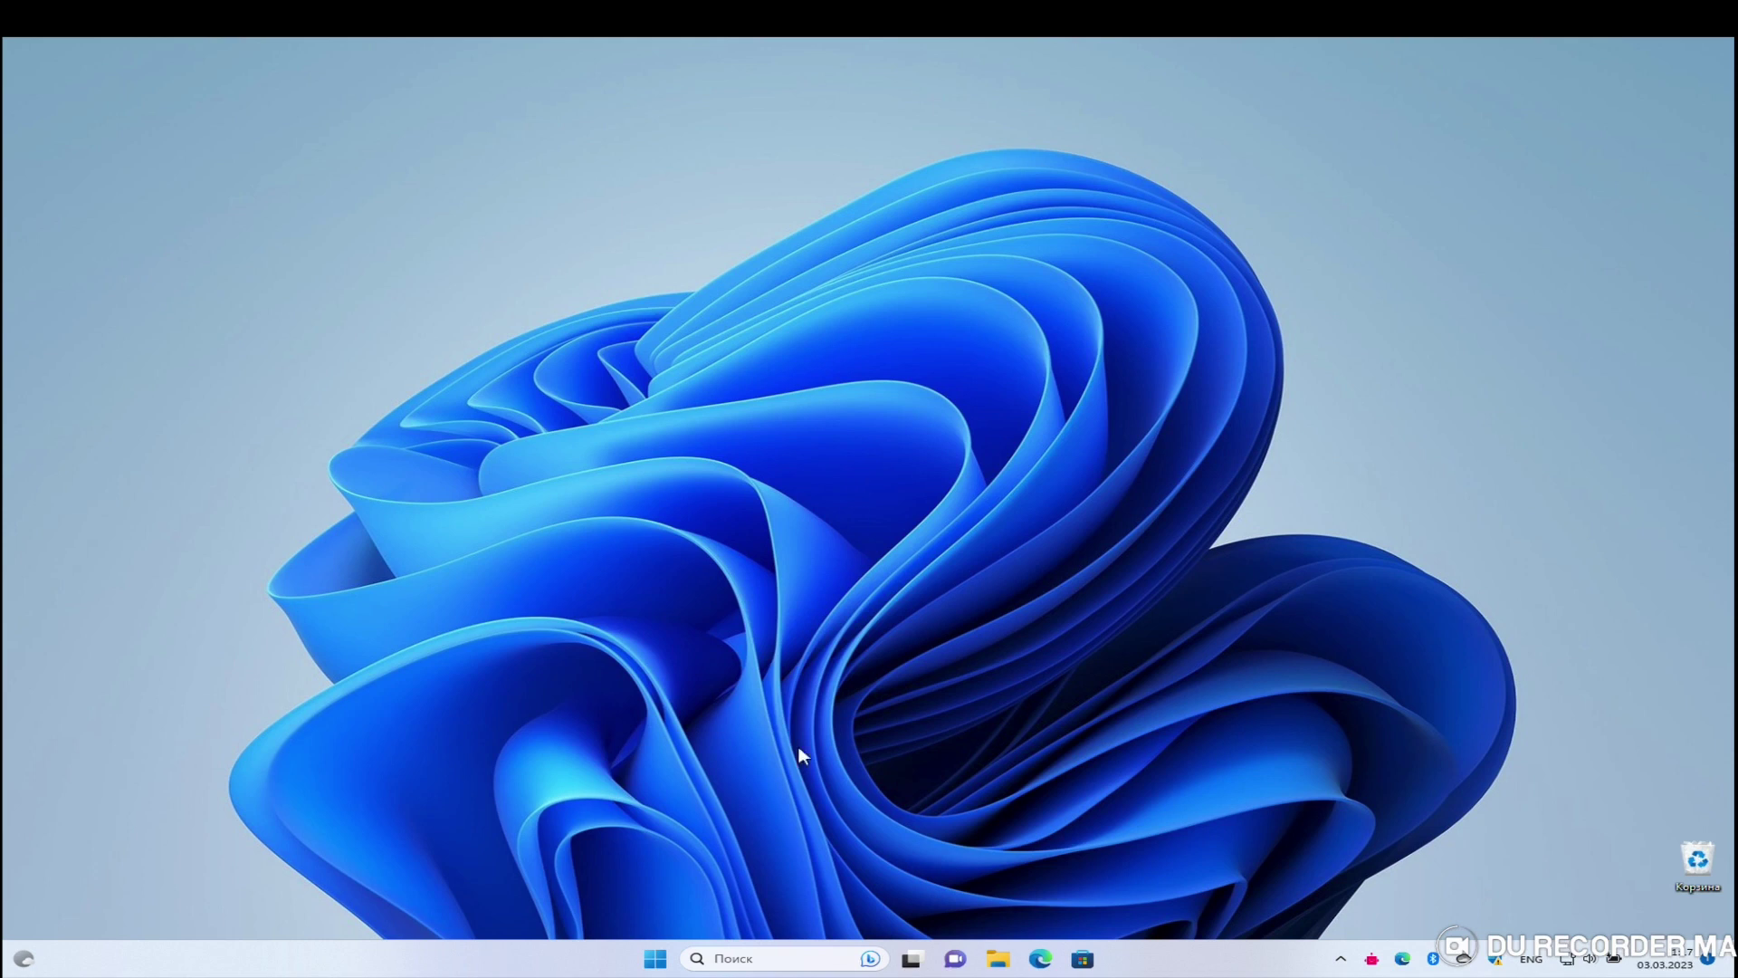
Step: Open Windows Settings and go to the taskbar (Панель задач) page under Персонализация
left_click(730, 957)
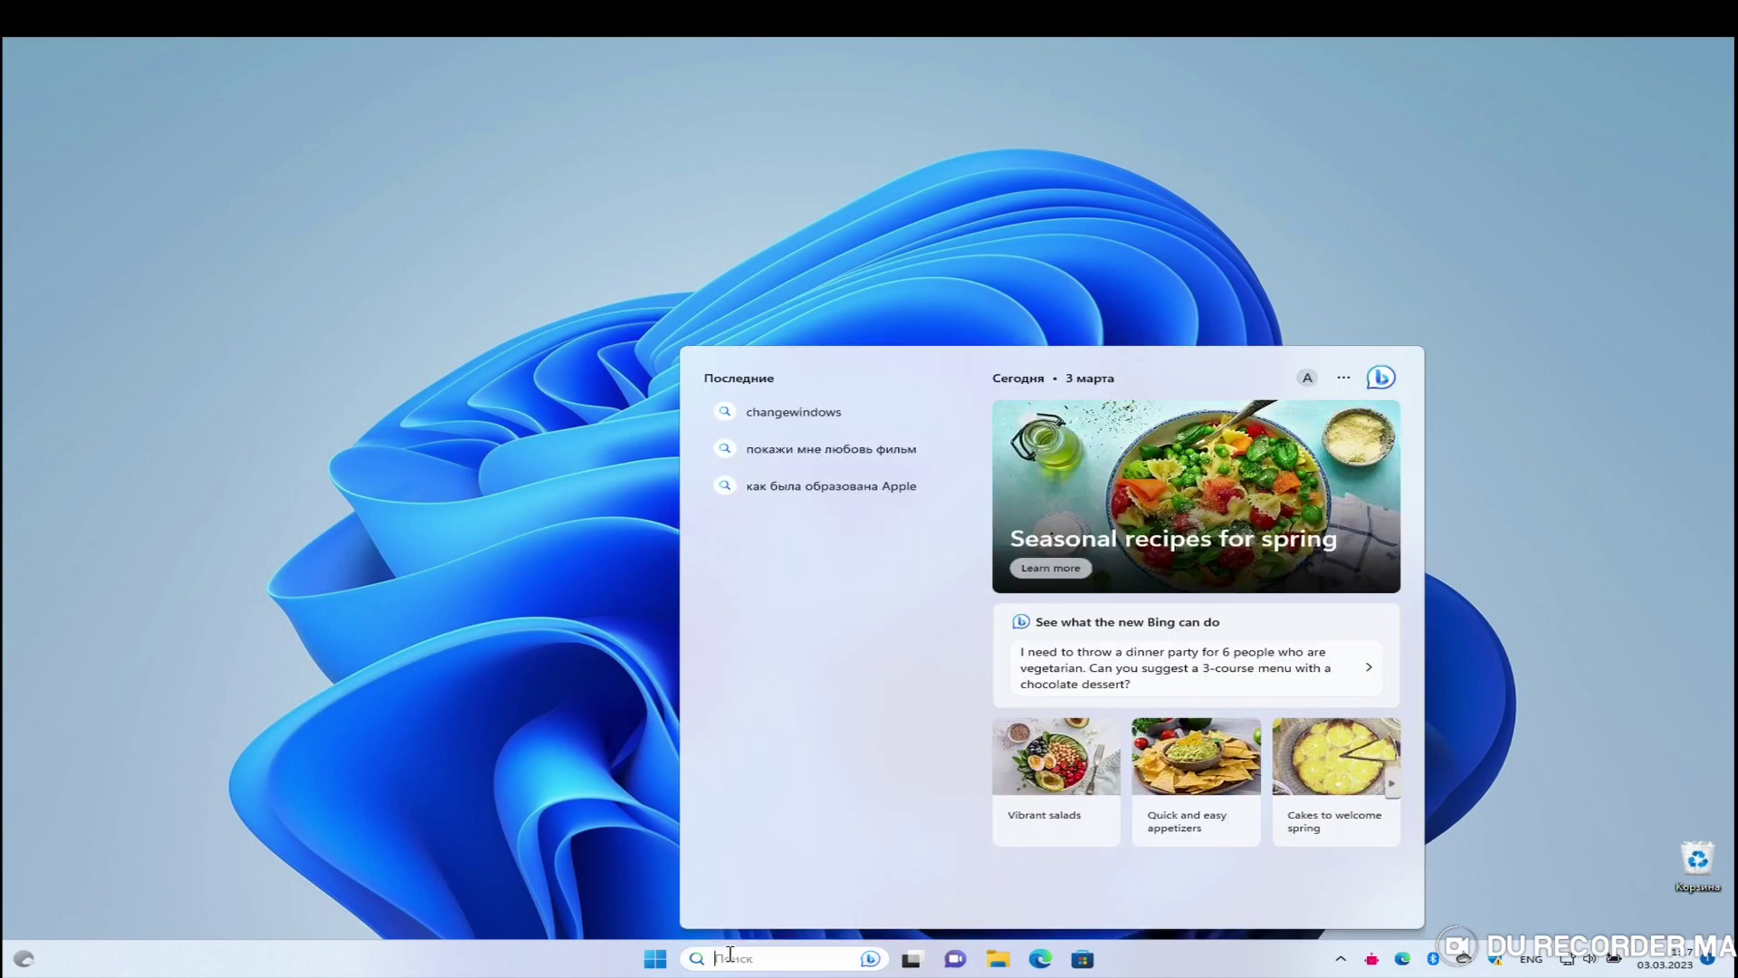
left_click(652, 959)
left_click(821, 485)
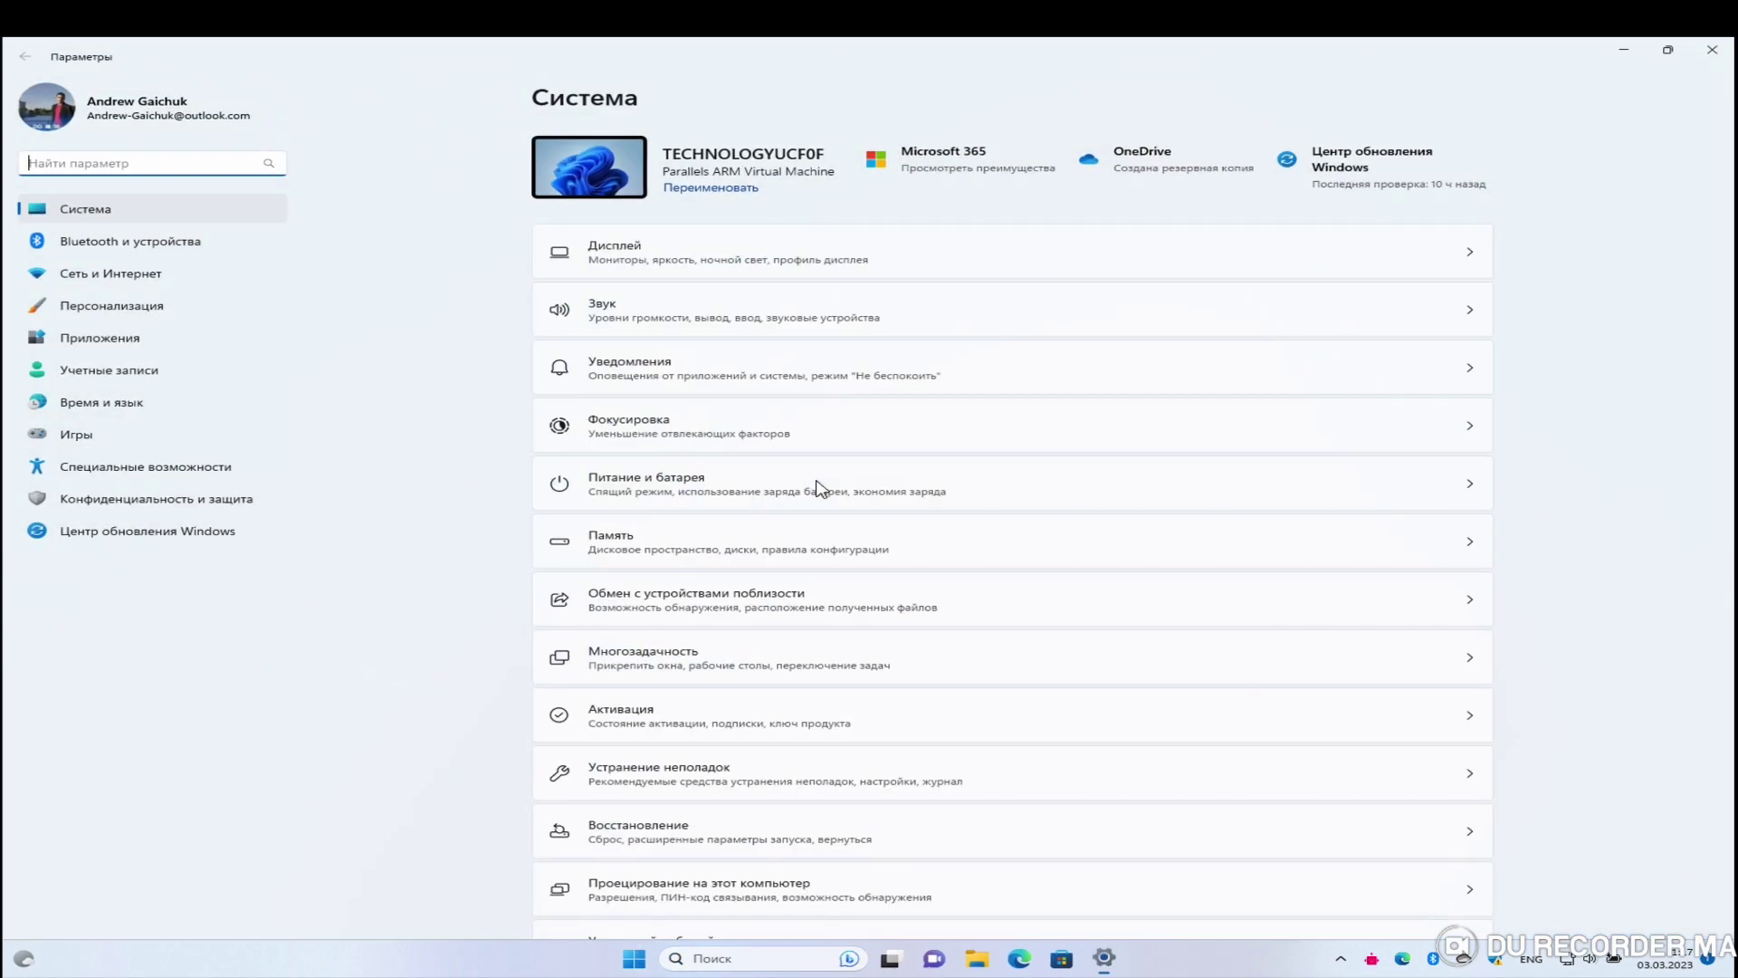
left_click(99, 308)
left_click(634, 693)
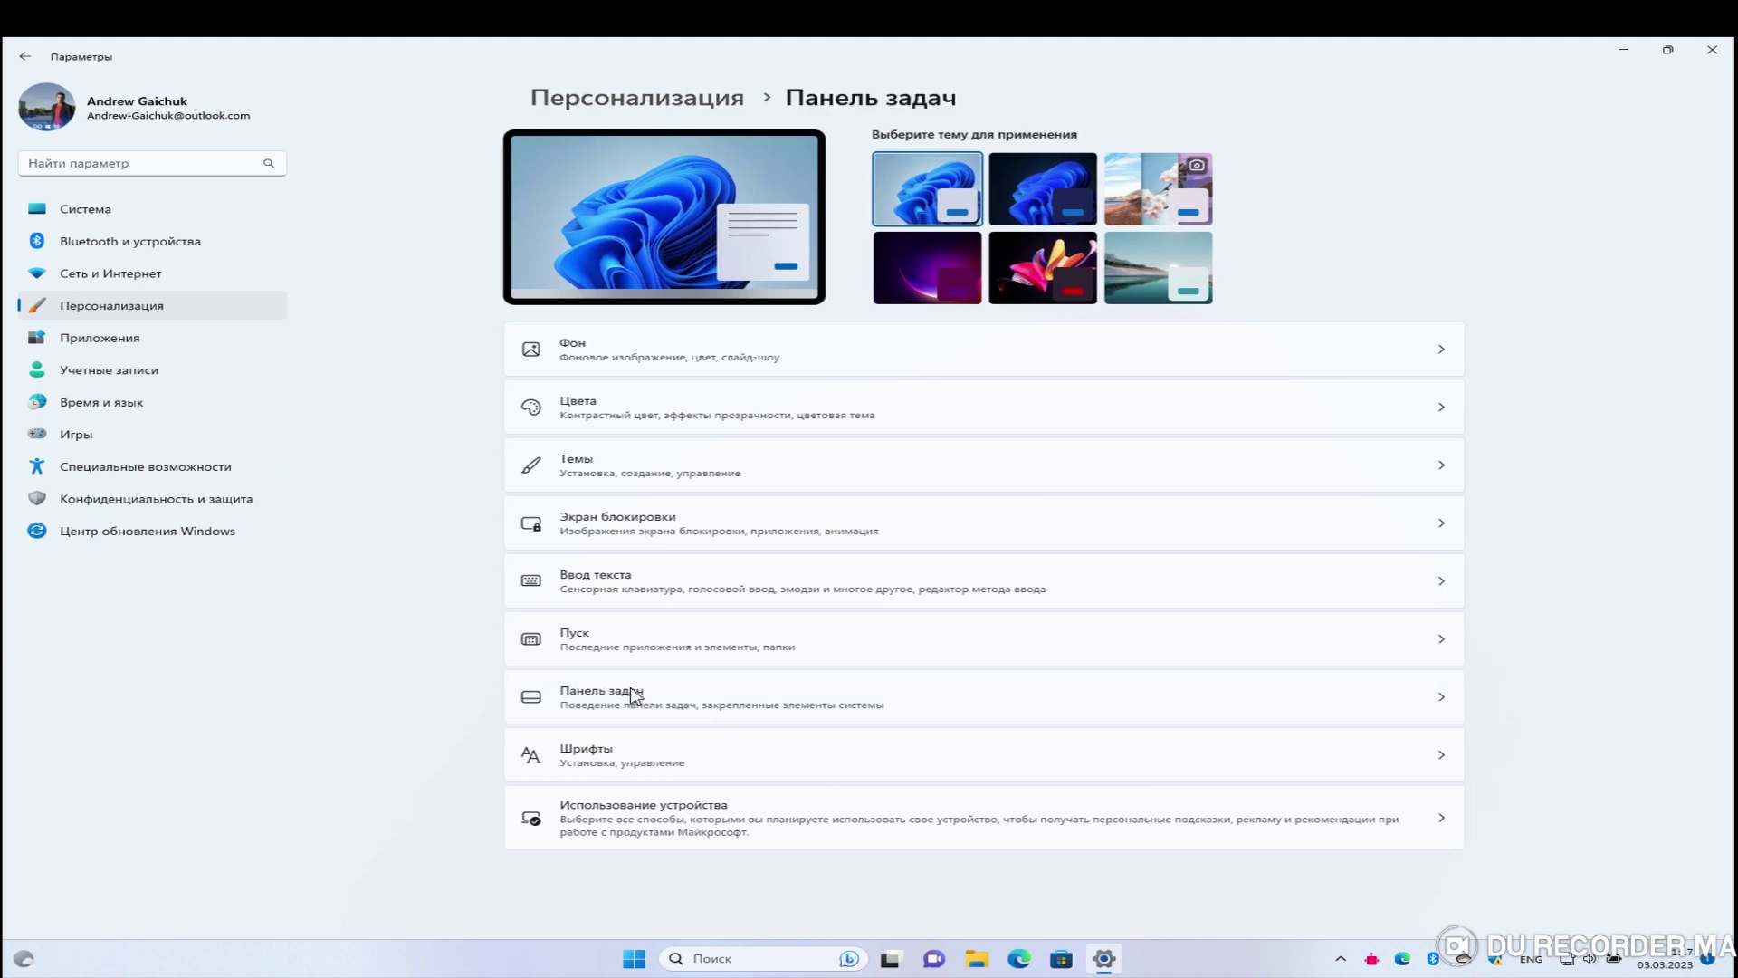
Step: Cycle the taskbar search display through Скрыть, Только значок поиска and Значок и метка поиска, and return it to Поле поиска
left_click(1381, 208)
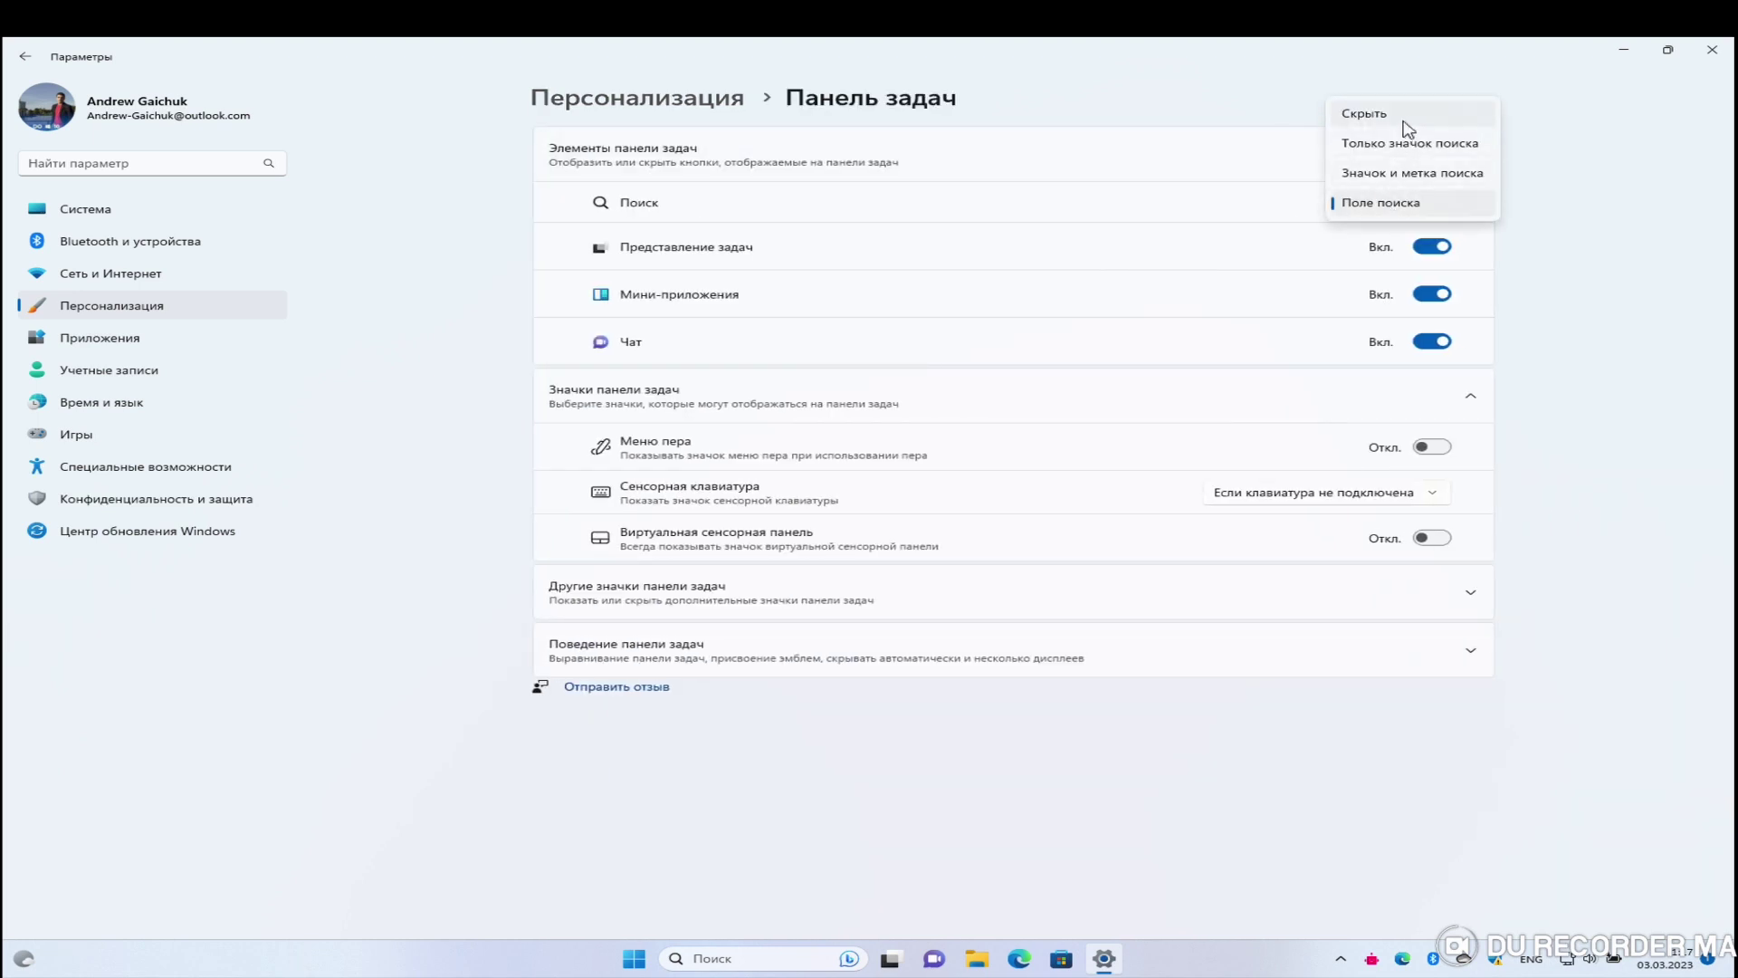
left_click(1403, 116)
left_click(1382, 208)
left_click(1372, 232)
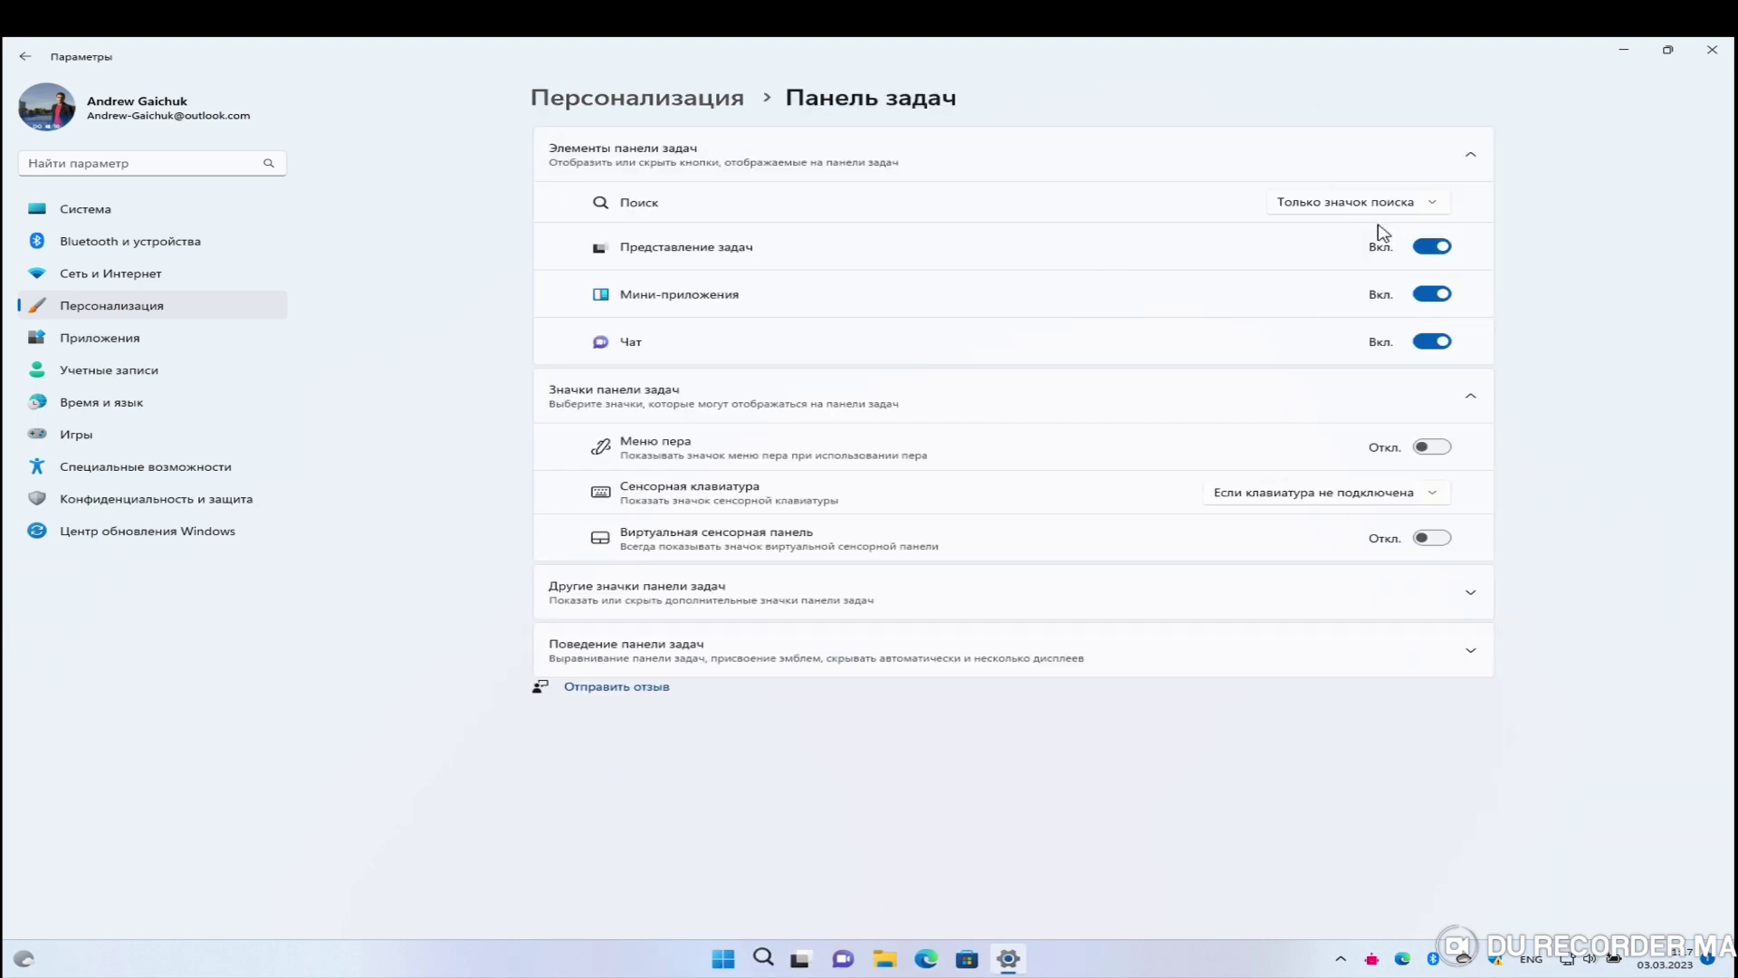
left_click(1362, 214)
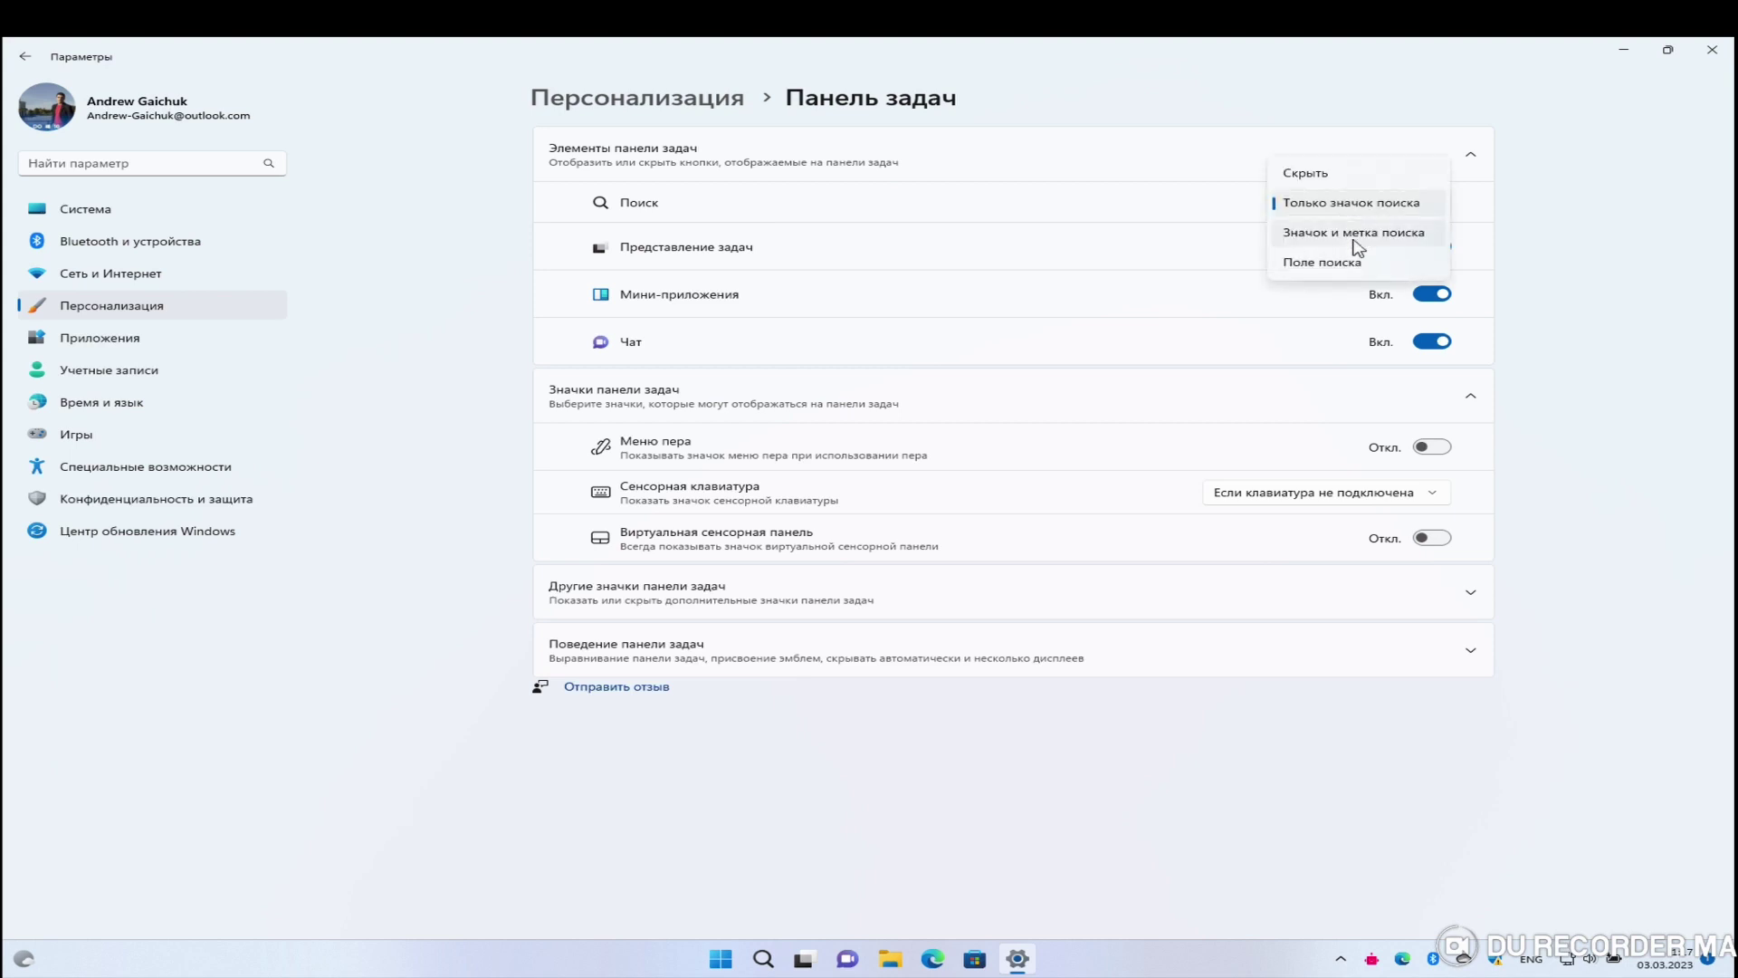
left_click(1360, 240)
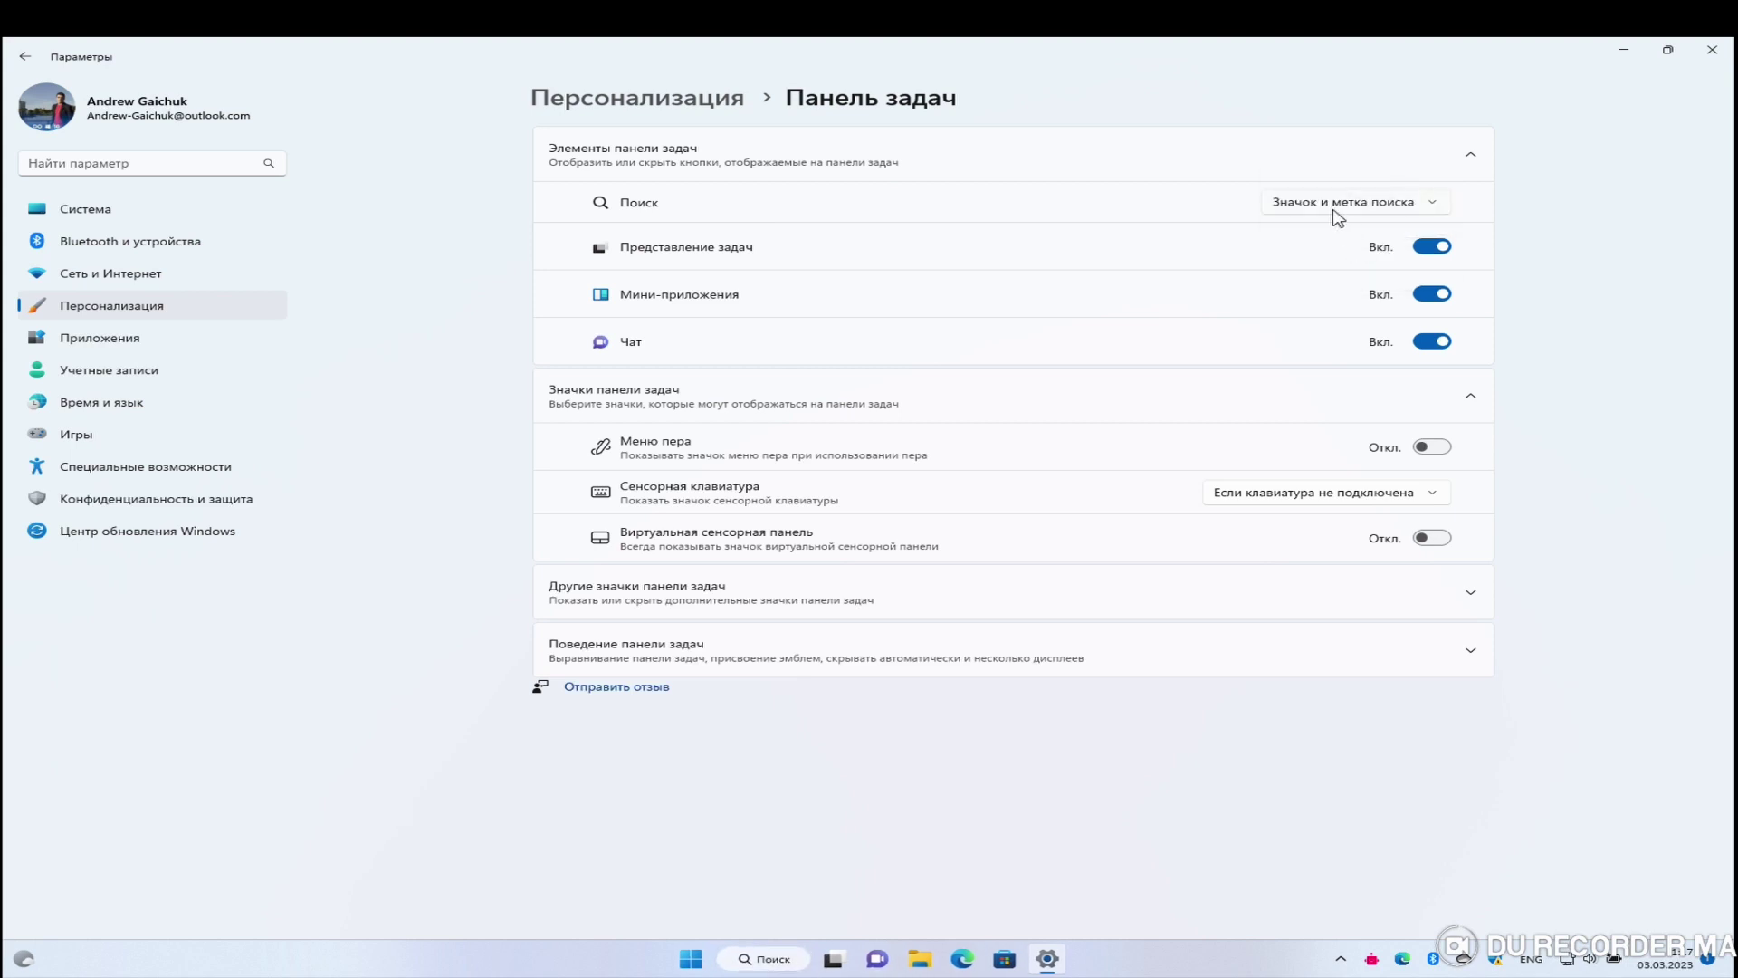
left_click(1358, 211)
left_click(1355, 234)
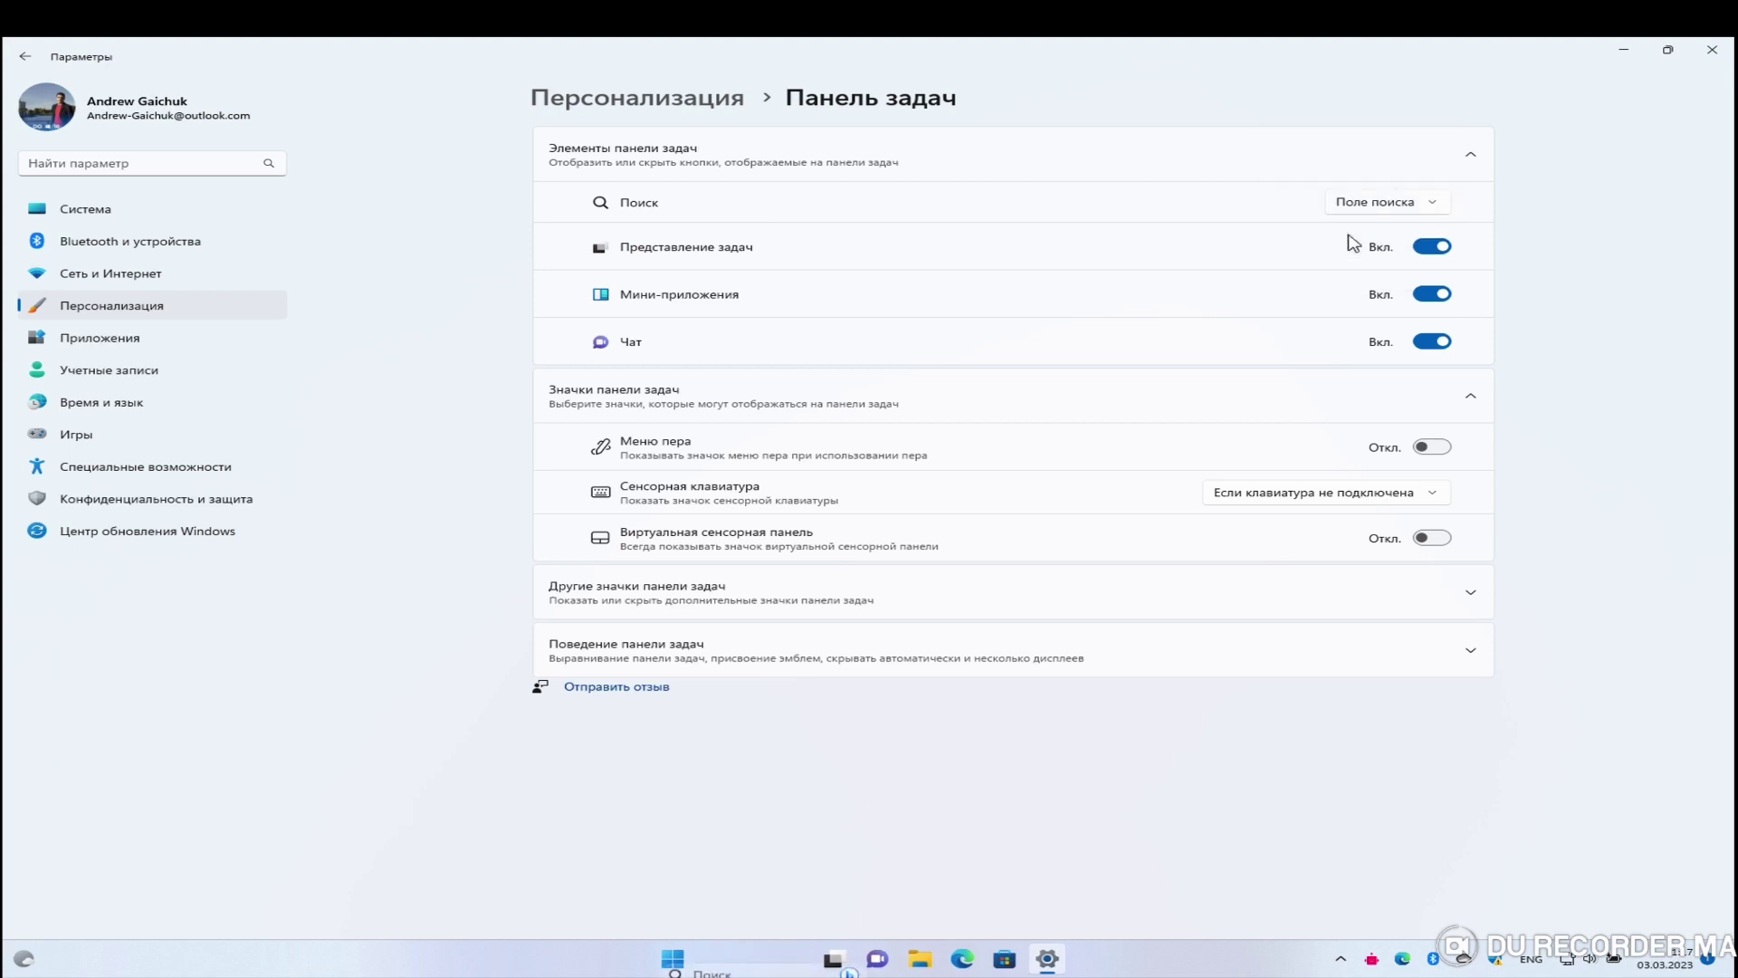
Step: Enter random test text in the taskbar search box, clear it and close the search
left_click(667, 953)
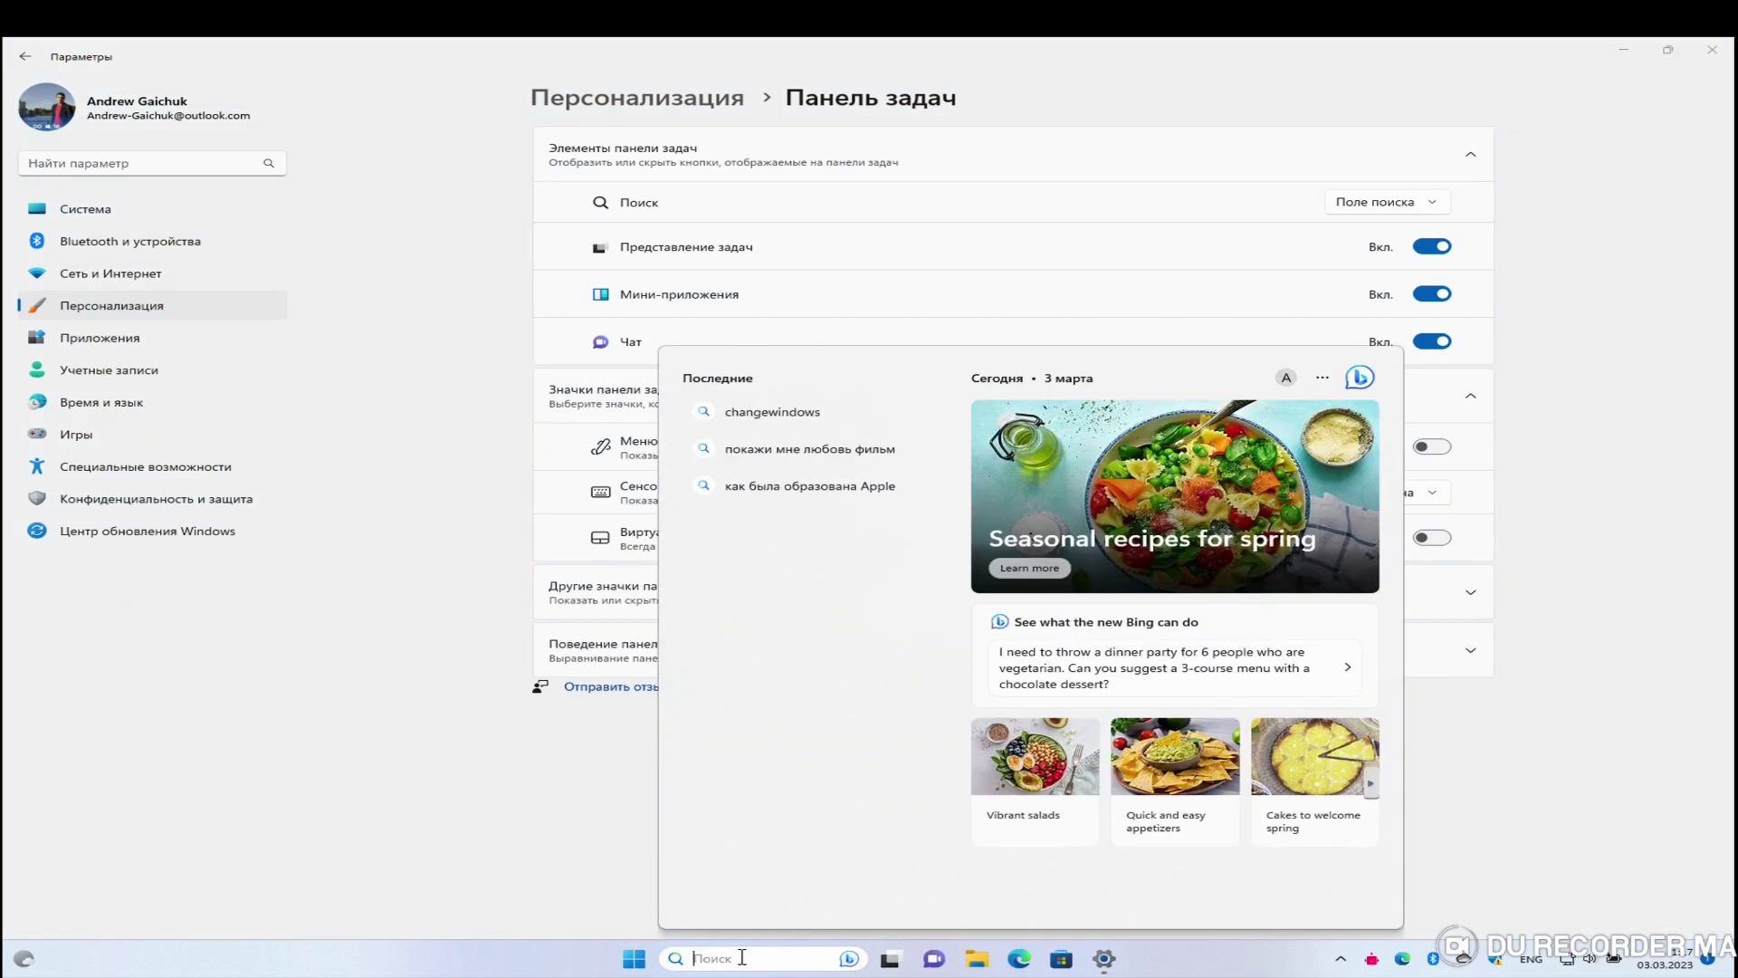
type("sdjvsldjvdlskfjdlskjf")
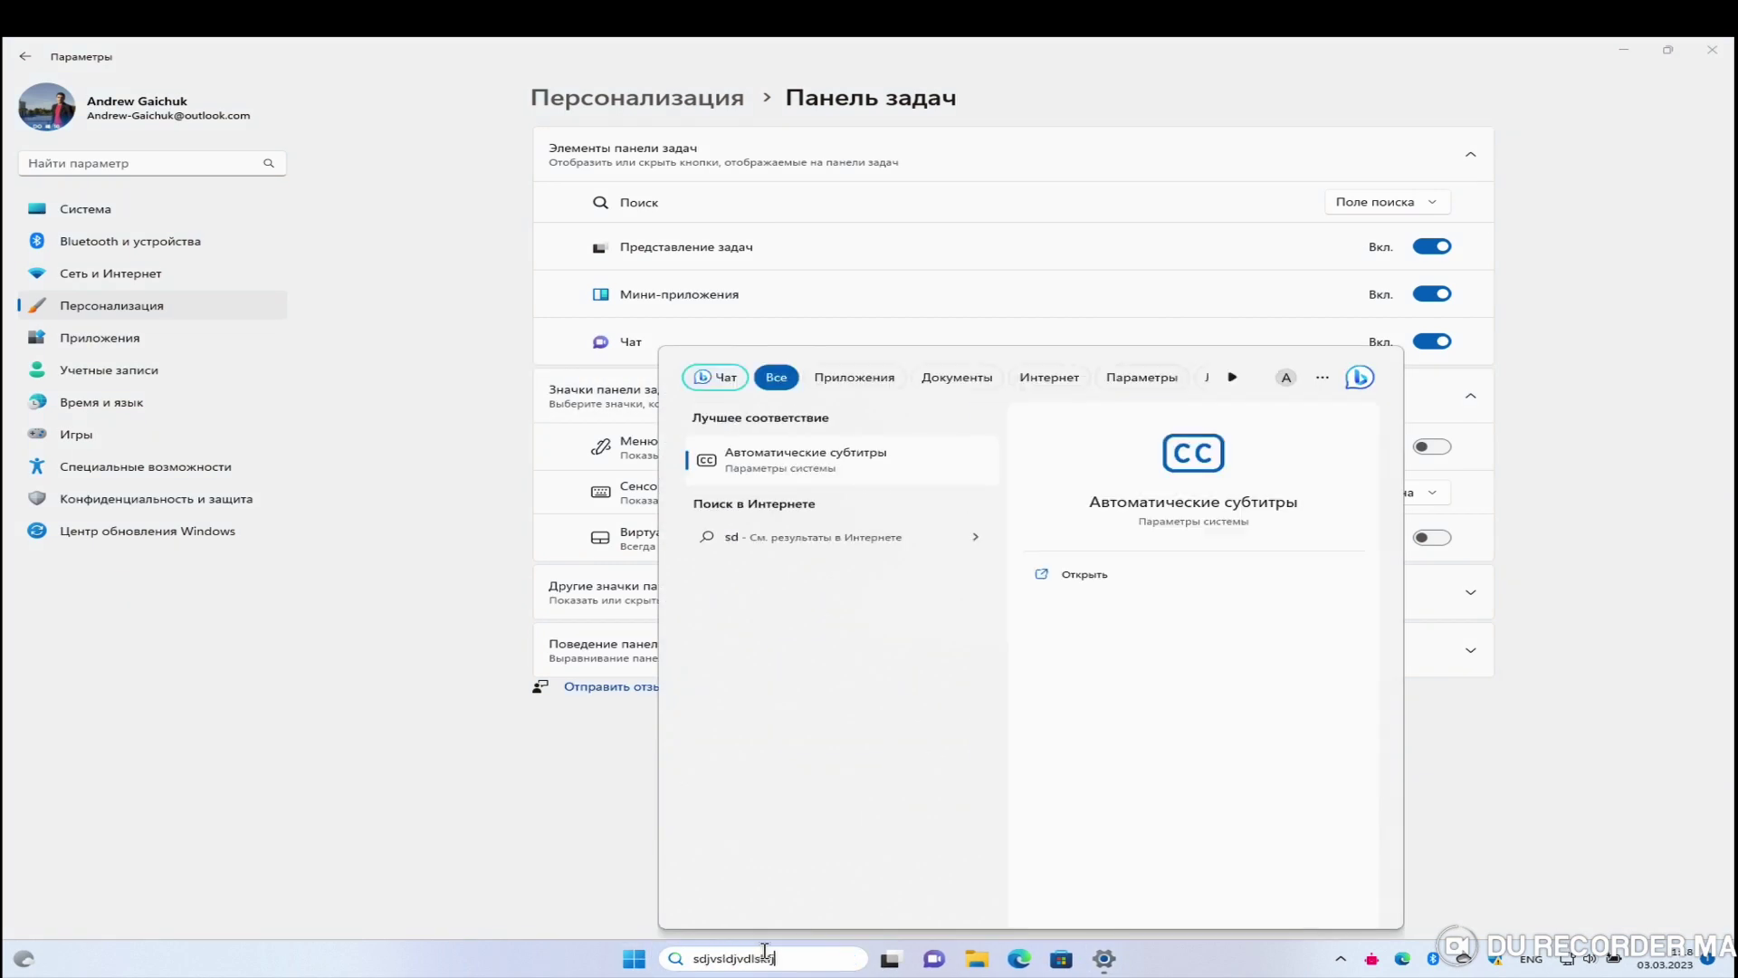
key("BackSpace")
key("BackSpace")
key("BackSpace")
key("BackSpace")
key("BackSpace")
key("BackSpace")
key("BackSpace")
key("BackSpace")
key("BackSpace")
key("BackSpace")
key("BackSpace")
key("BackSpace")
key("BackSpace")
key("BackSpace")
key("BackSpace")
key("BackSpace")
key("BackSpace")
key("BackSpace")
key("BackSpace")
key("BackSpace")
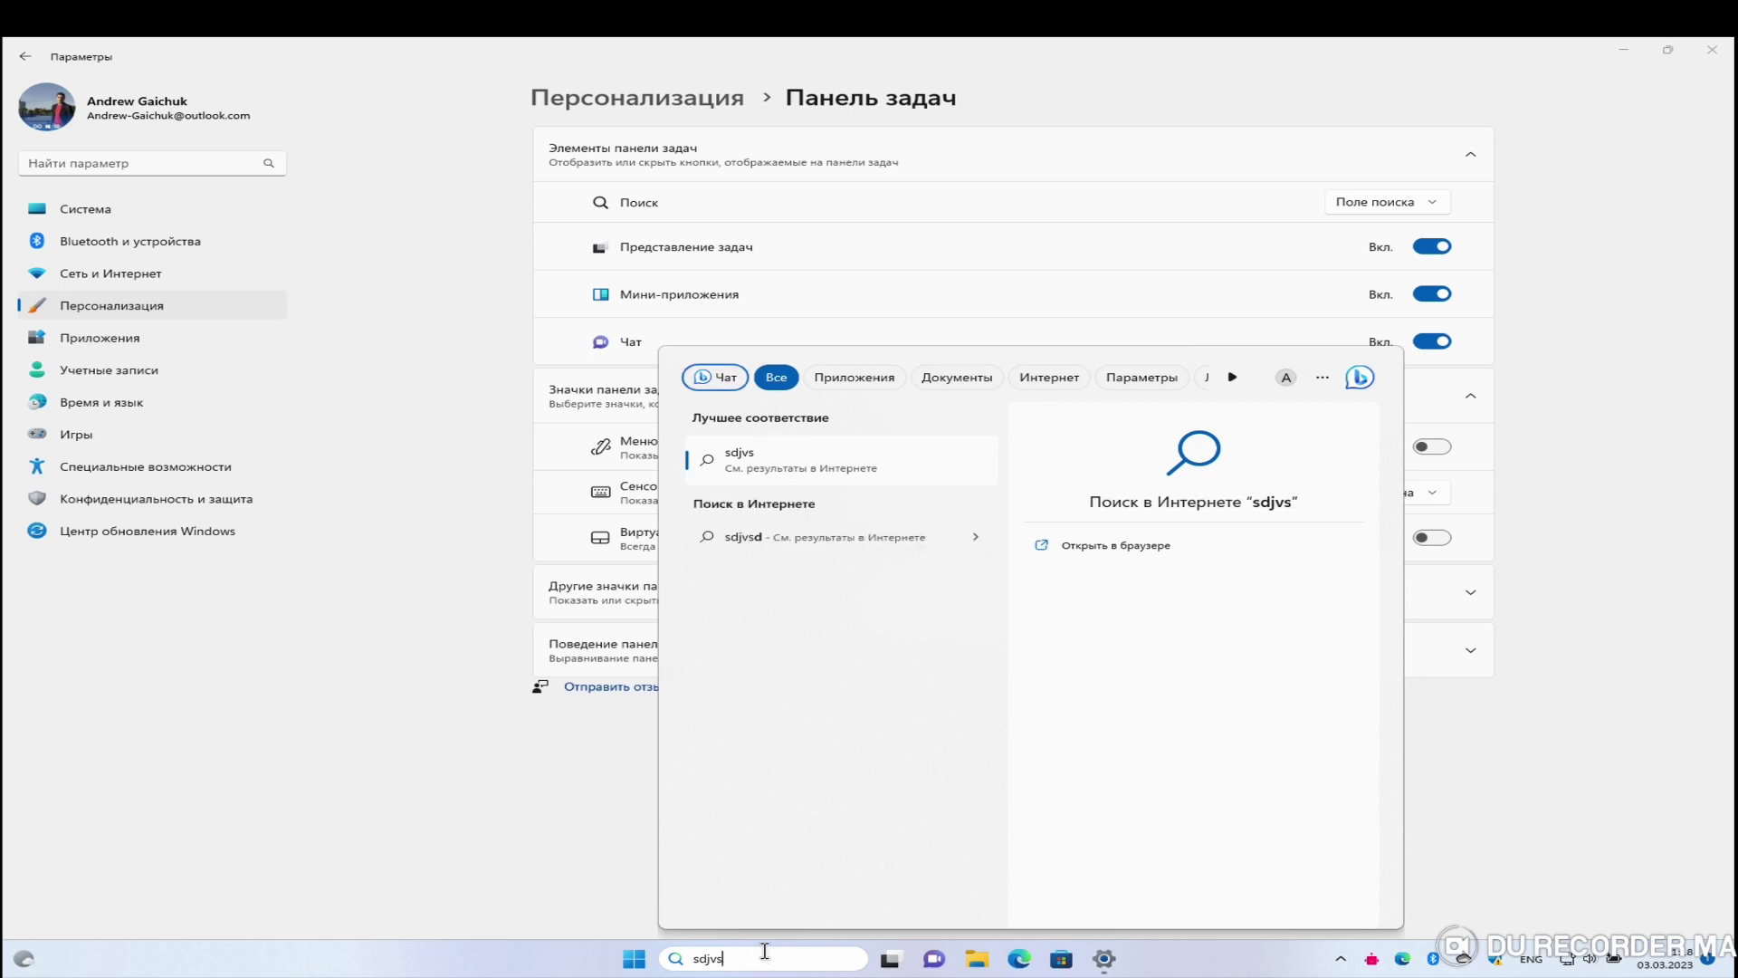
type("sadbnskjd")
key("BackSpace")
key("BackSpace")
key("BackSpace")
key("BackSpace")
key("BackSpace")
key("BackSpace")
key("BackSpace")
key("BackSpace")
key("BackSpace")
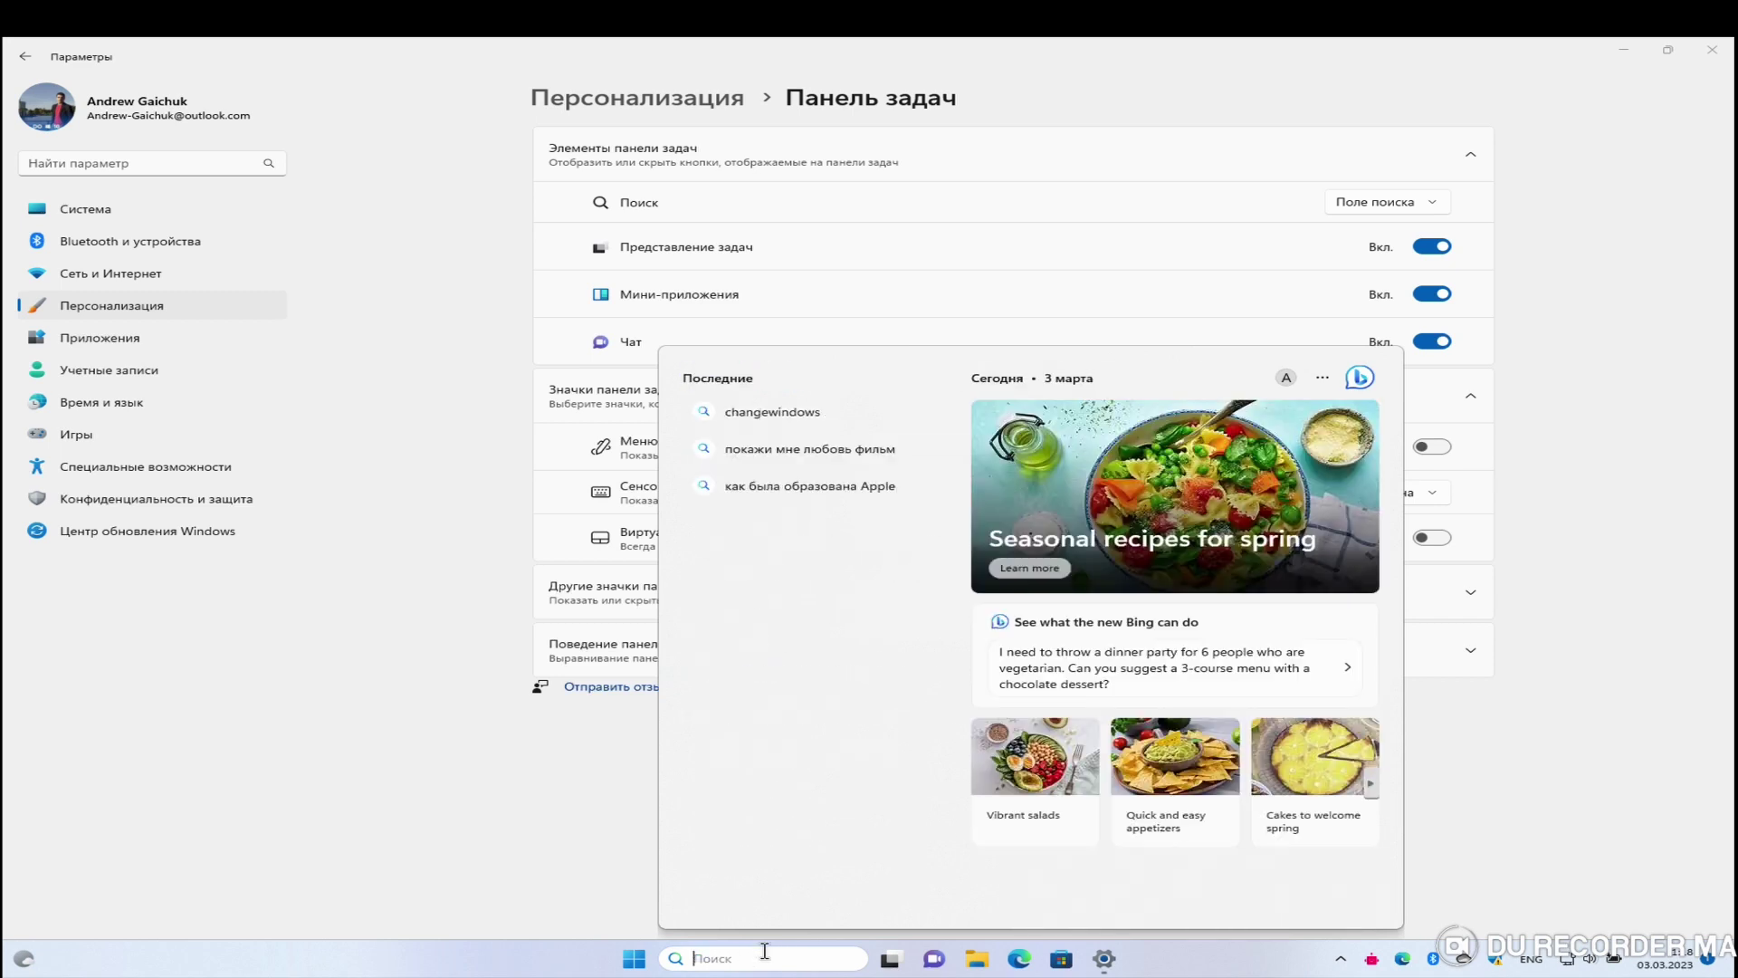
left_click(465, 875)
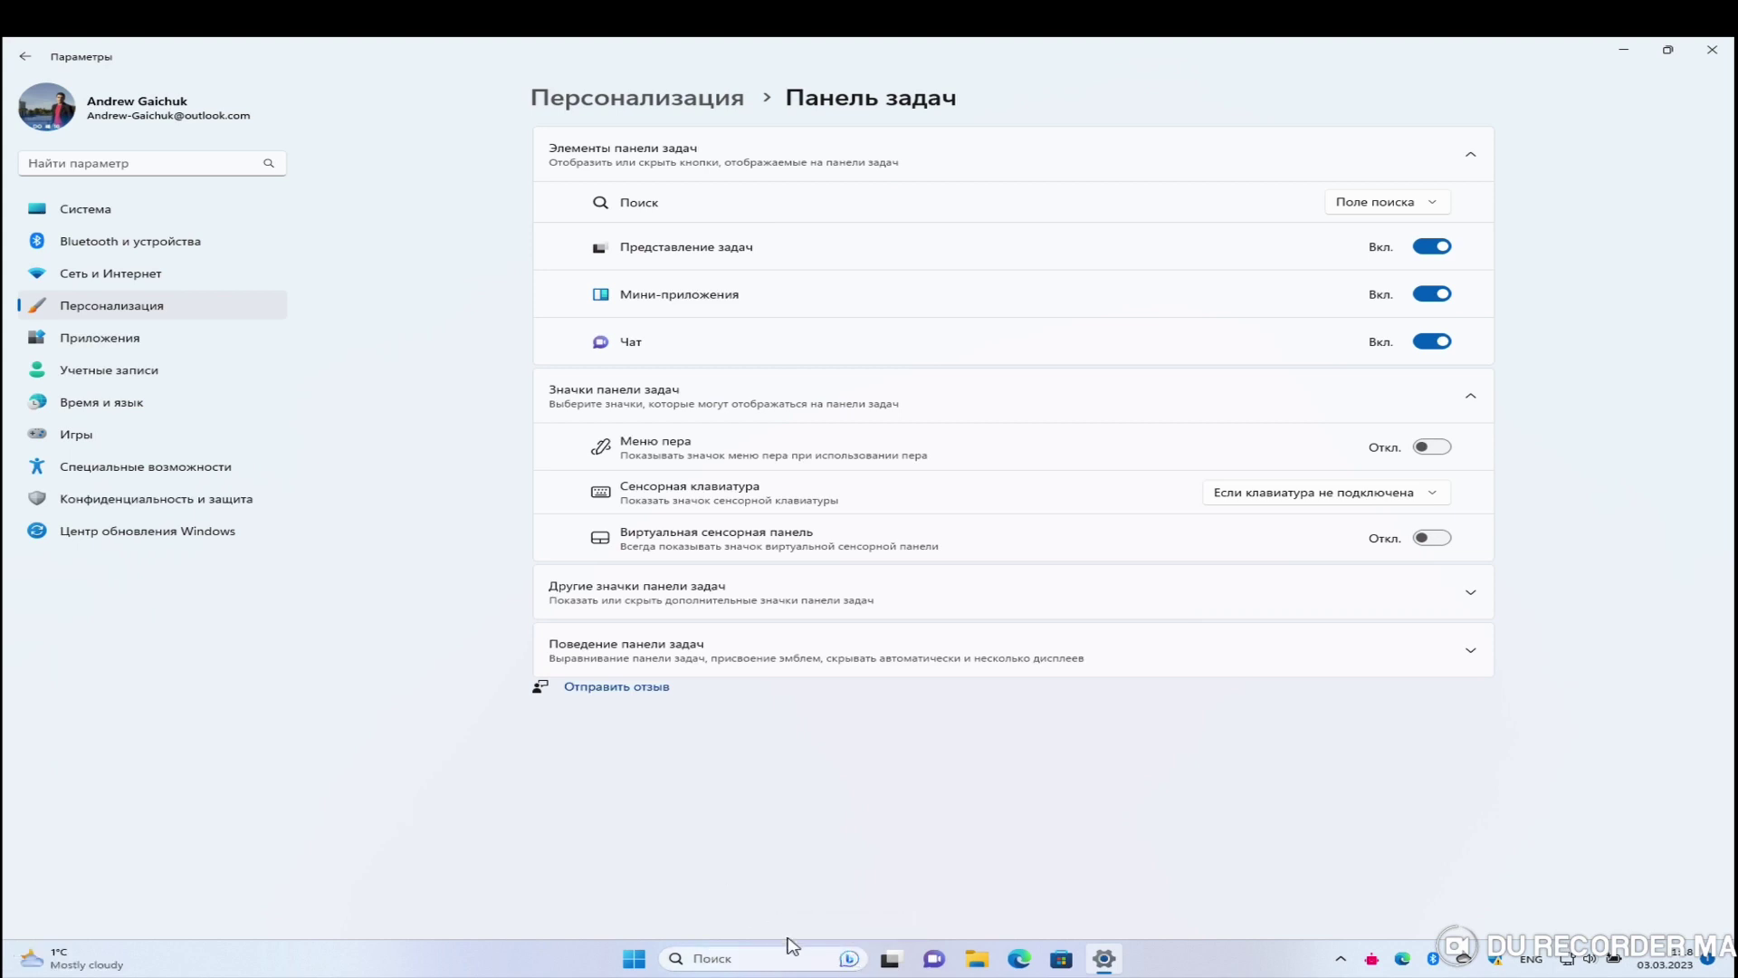
Step: Search for "youtube" from the taskbar search box, open the YouTube website from the Bing results and close its tab
left_click(843, 960)
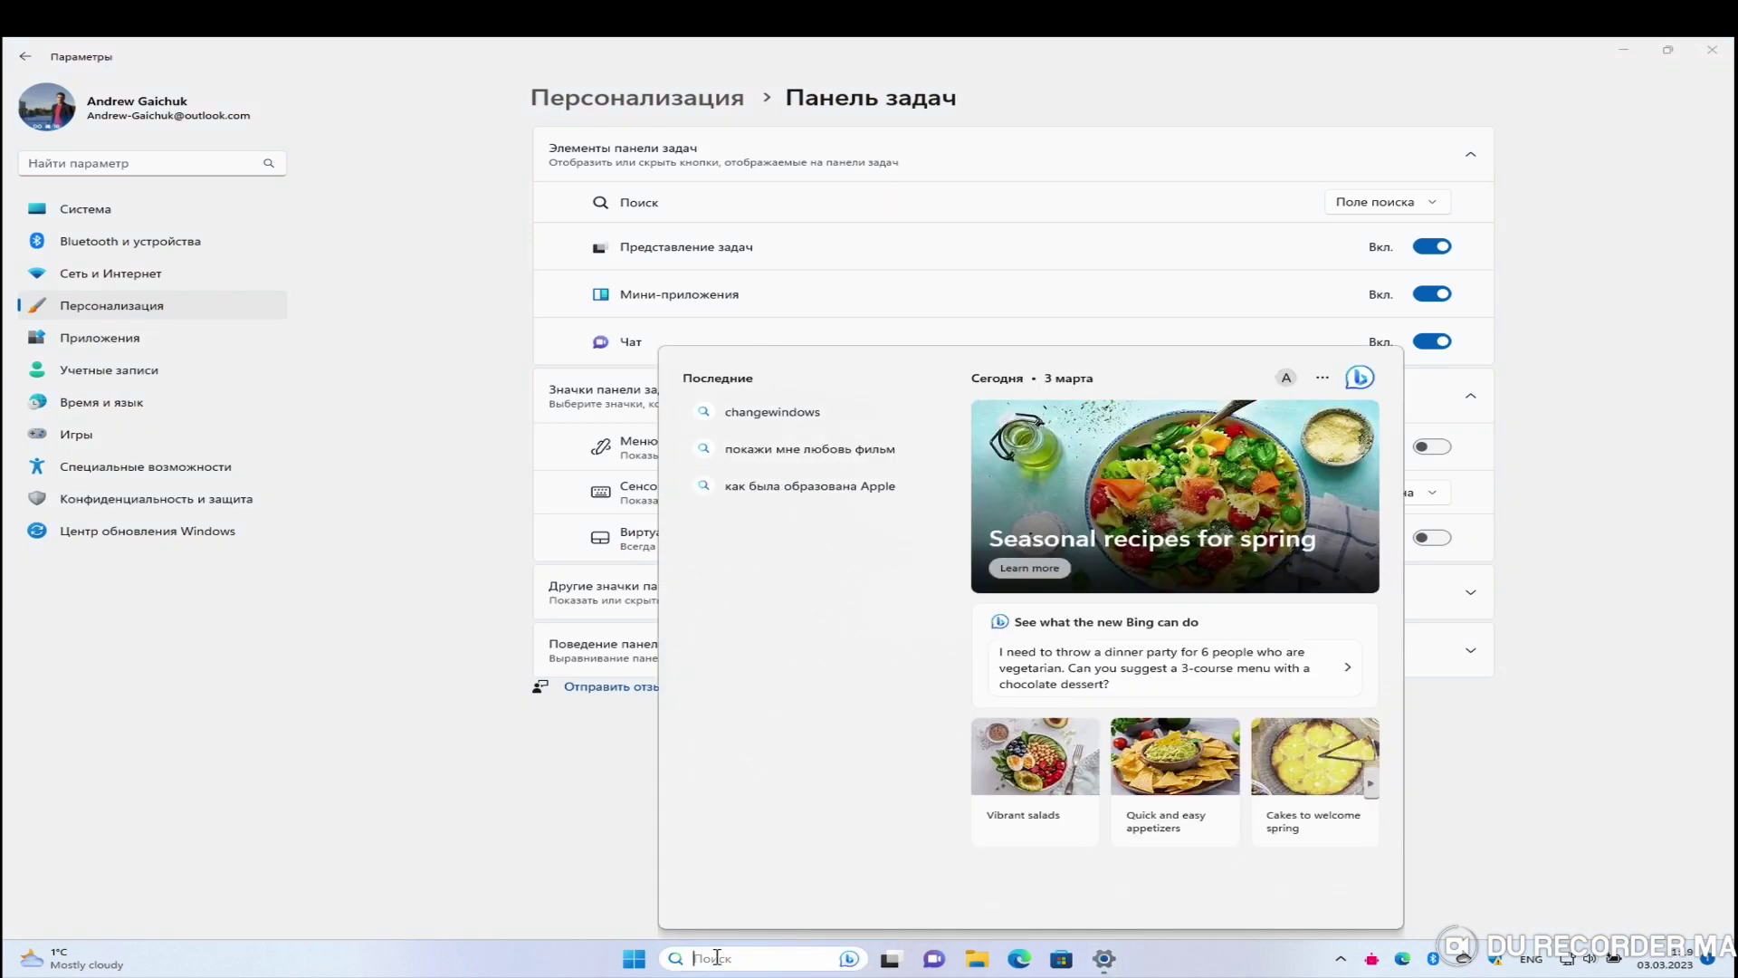
type("y")
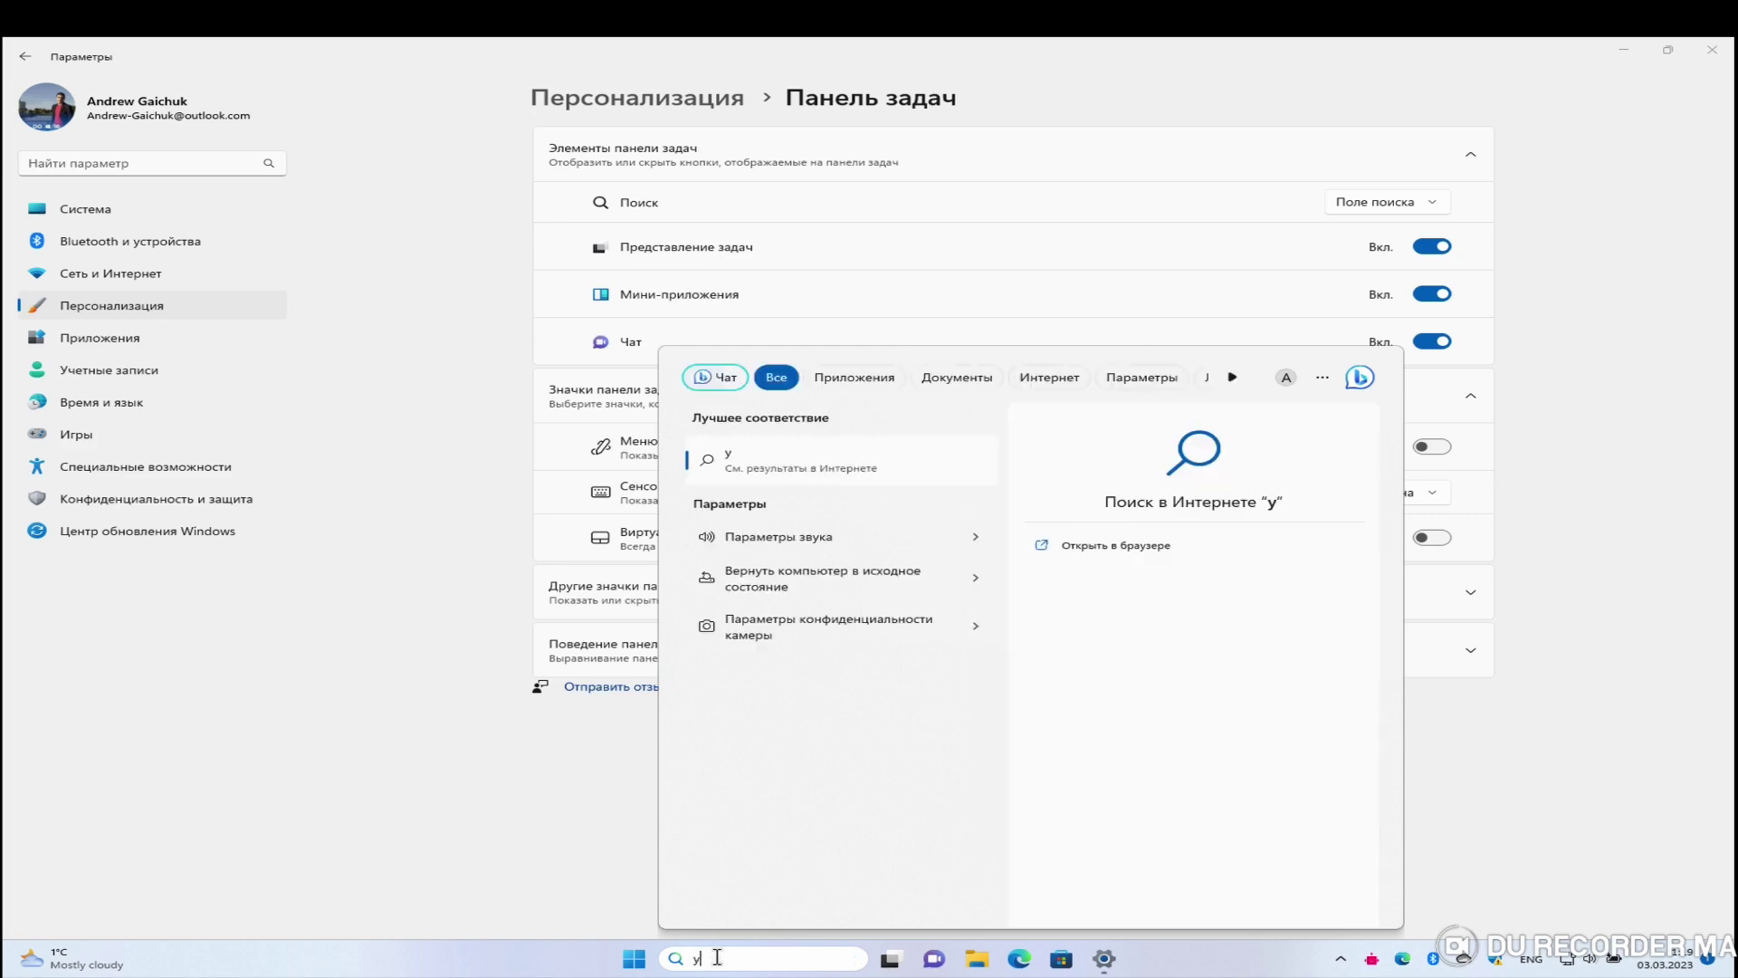
type("outube")
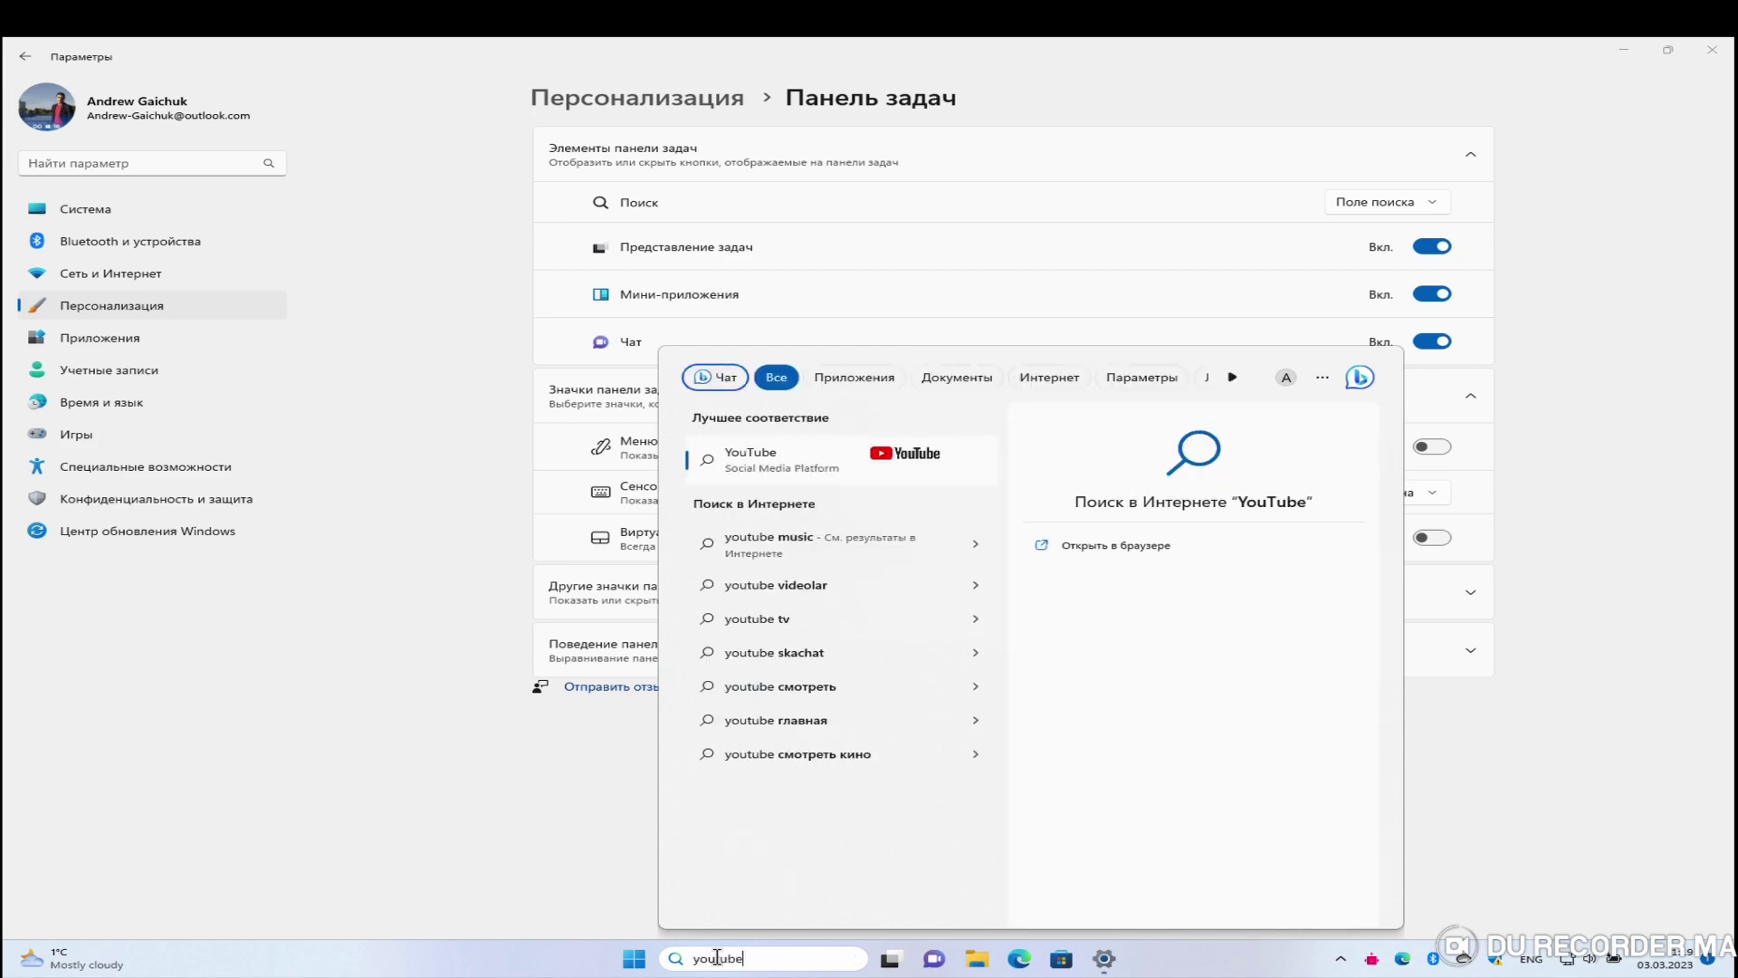
key("Return")
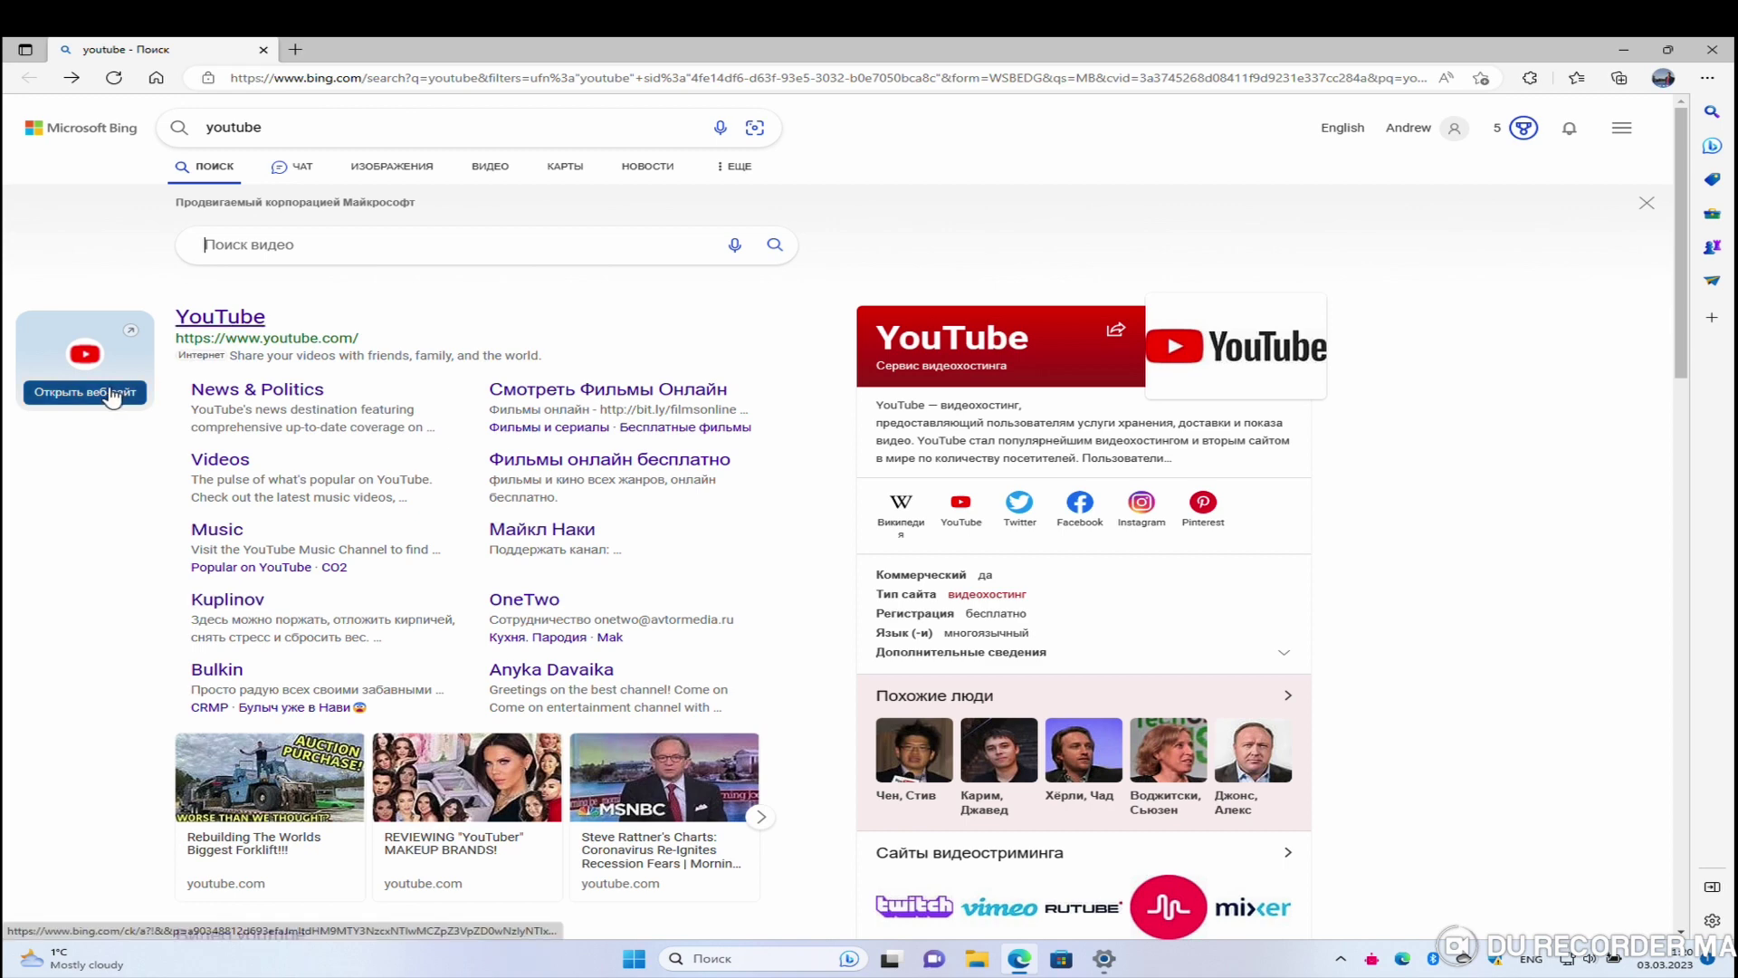
left_click(111, 394)
left_click(495, 49)
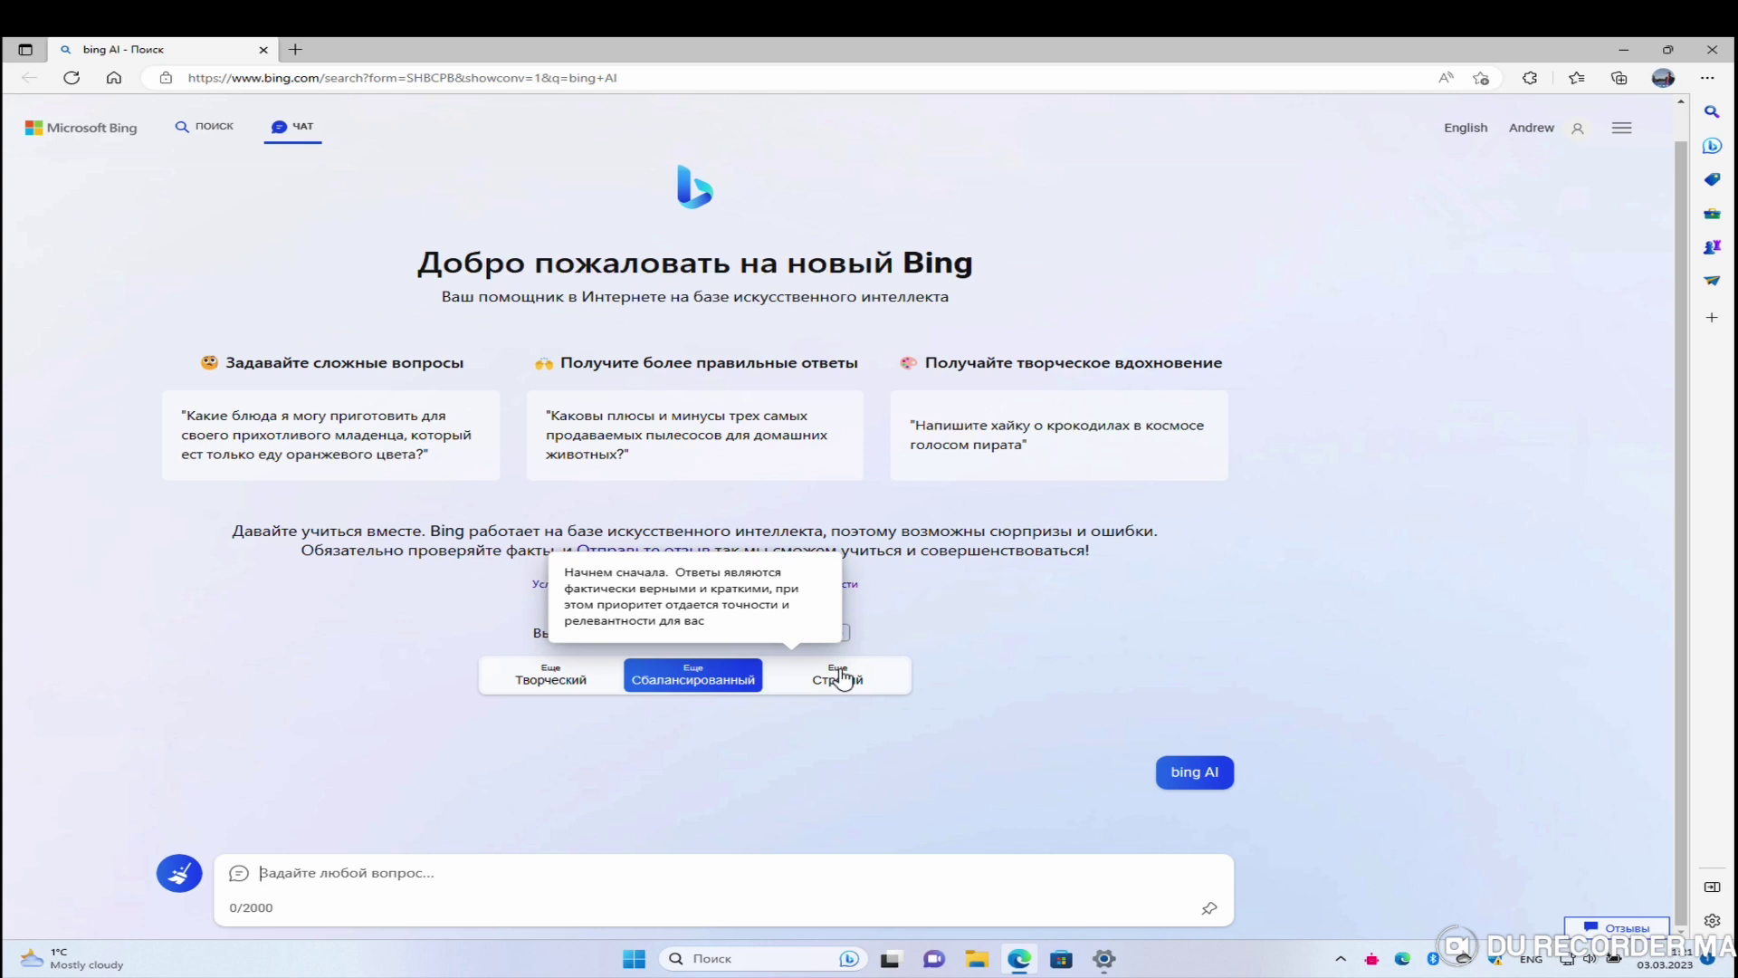
Step: Try the Творческий, Сбалансированный and Строгий conversation styles in Bing chat and settle on Творческий
left_click(564, 681)
left_click(691, 674)
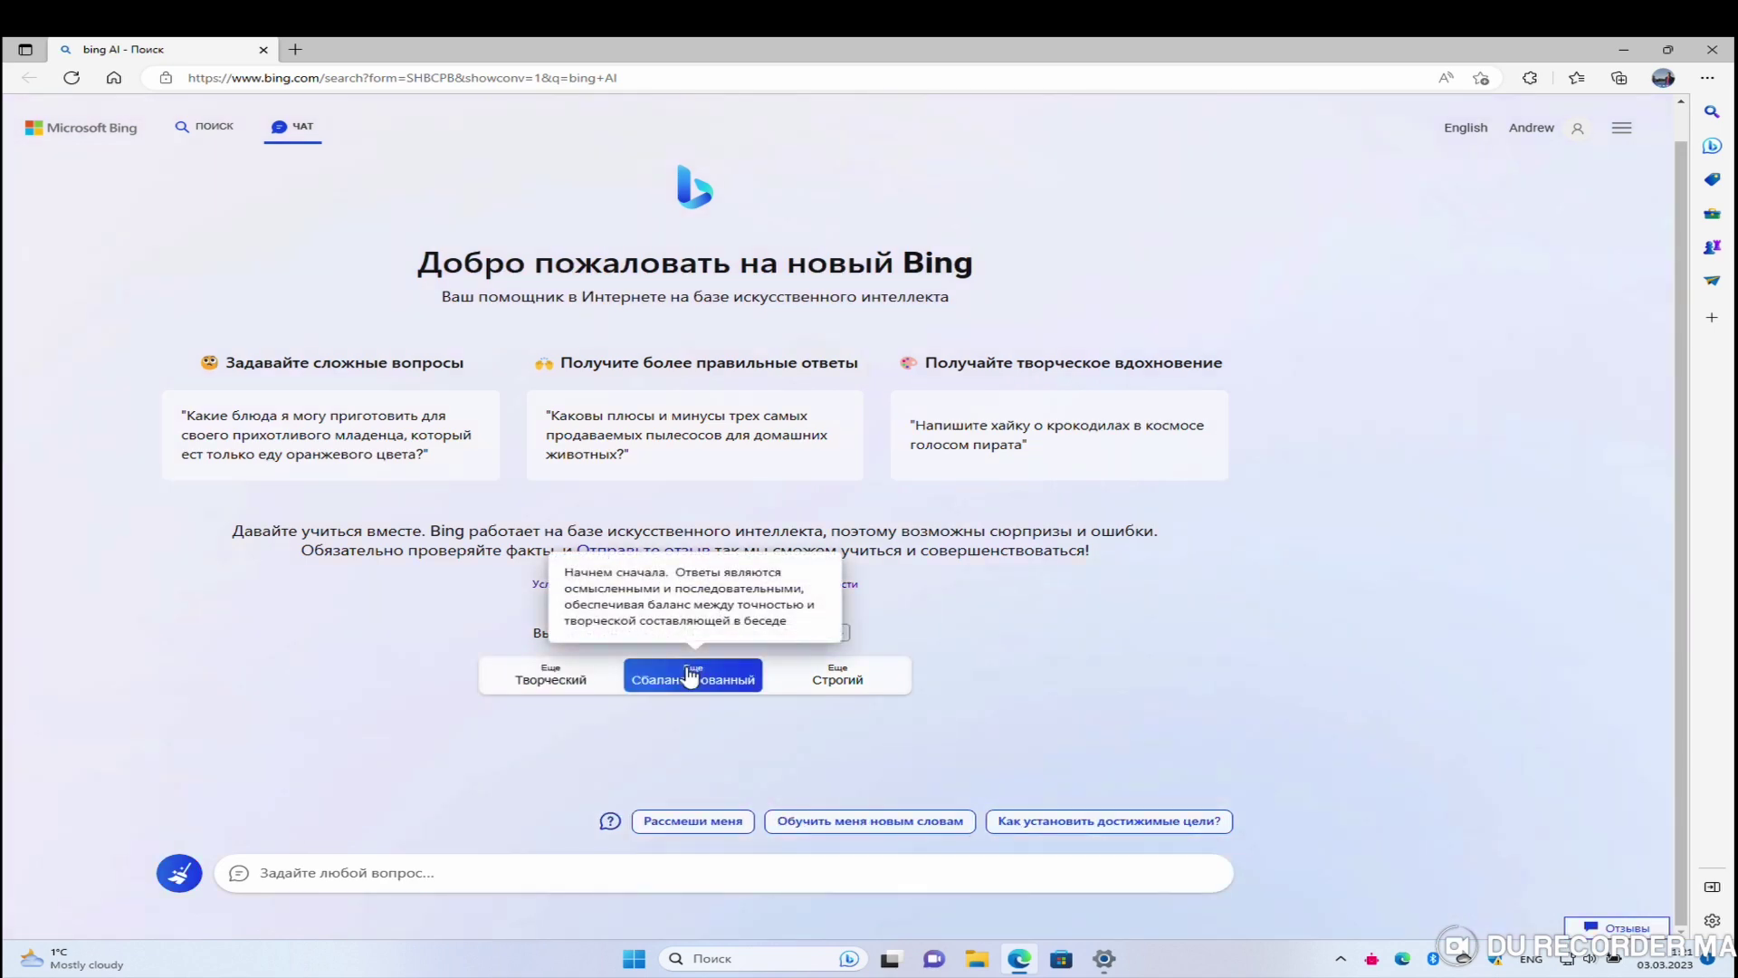
left_click(821, 675)
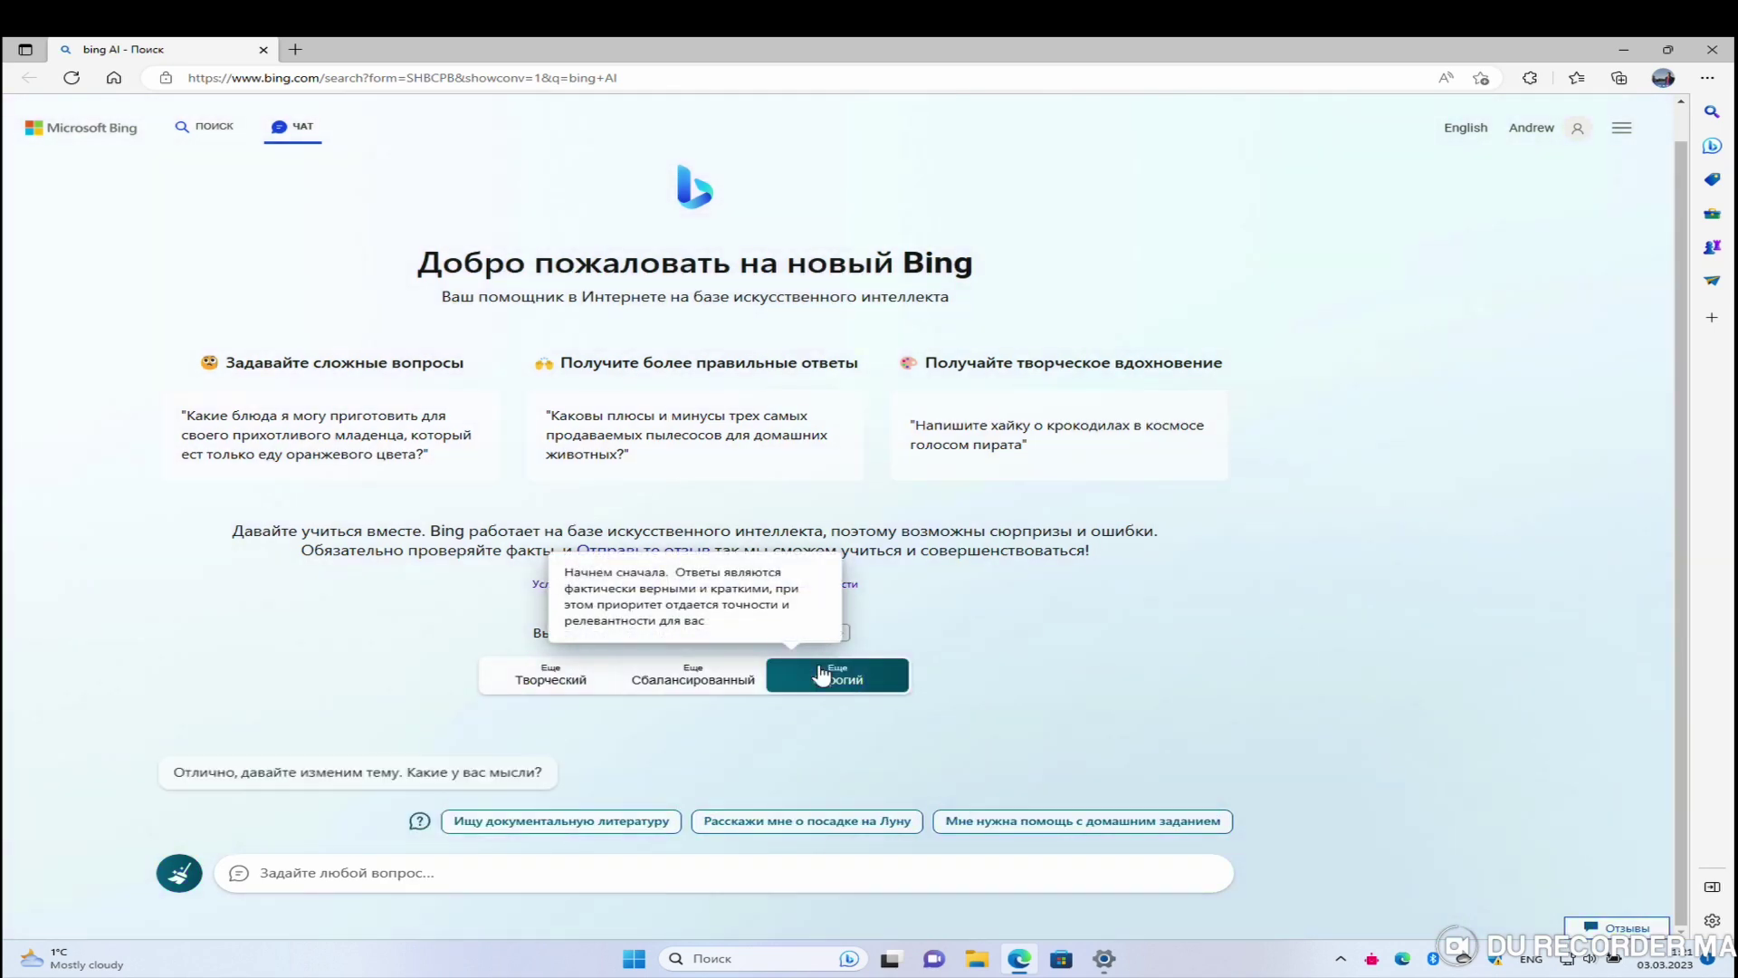
left_click(698, 673)
left_click(588, 667)
Step: Switch the keyboard layout to Russian and write a chat prompt starting with "привет напиши сценарий"
left_click(408, 871)
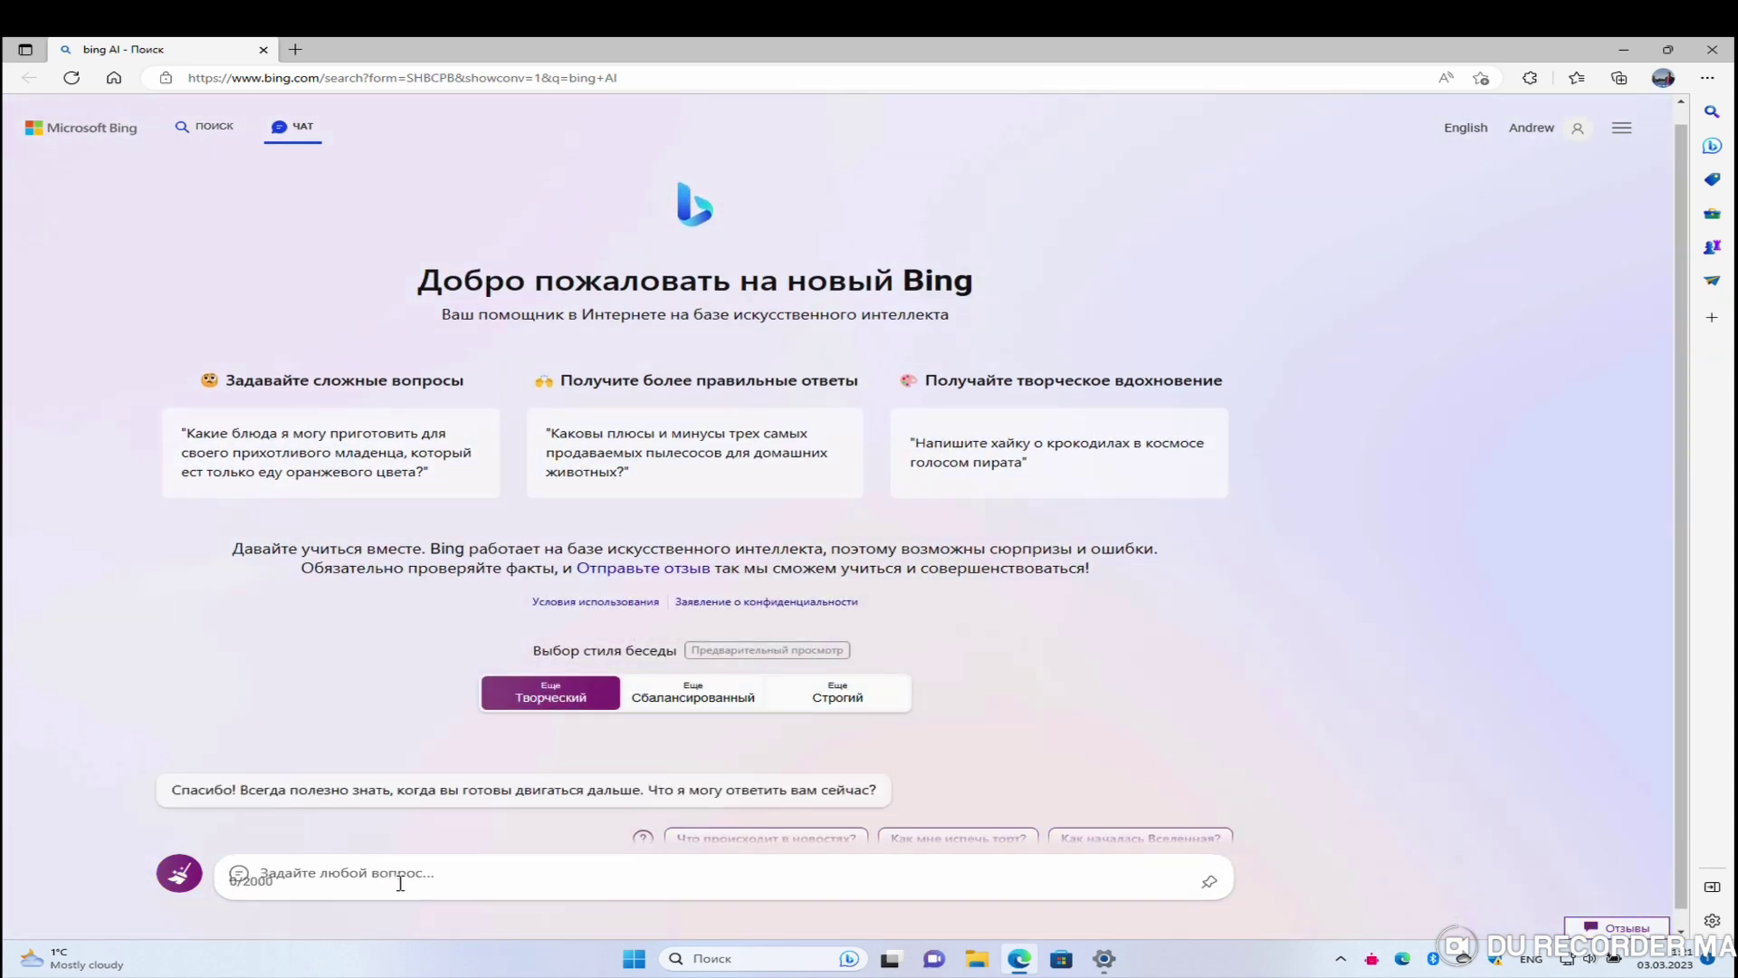
type("ghb")
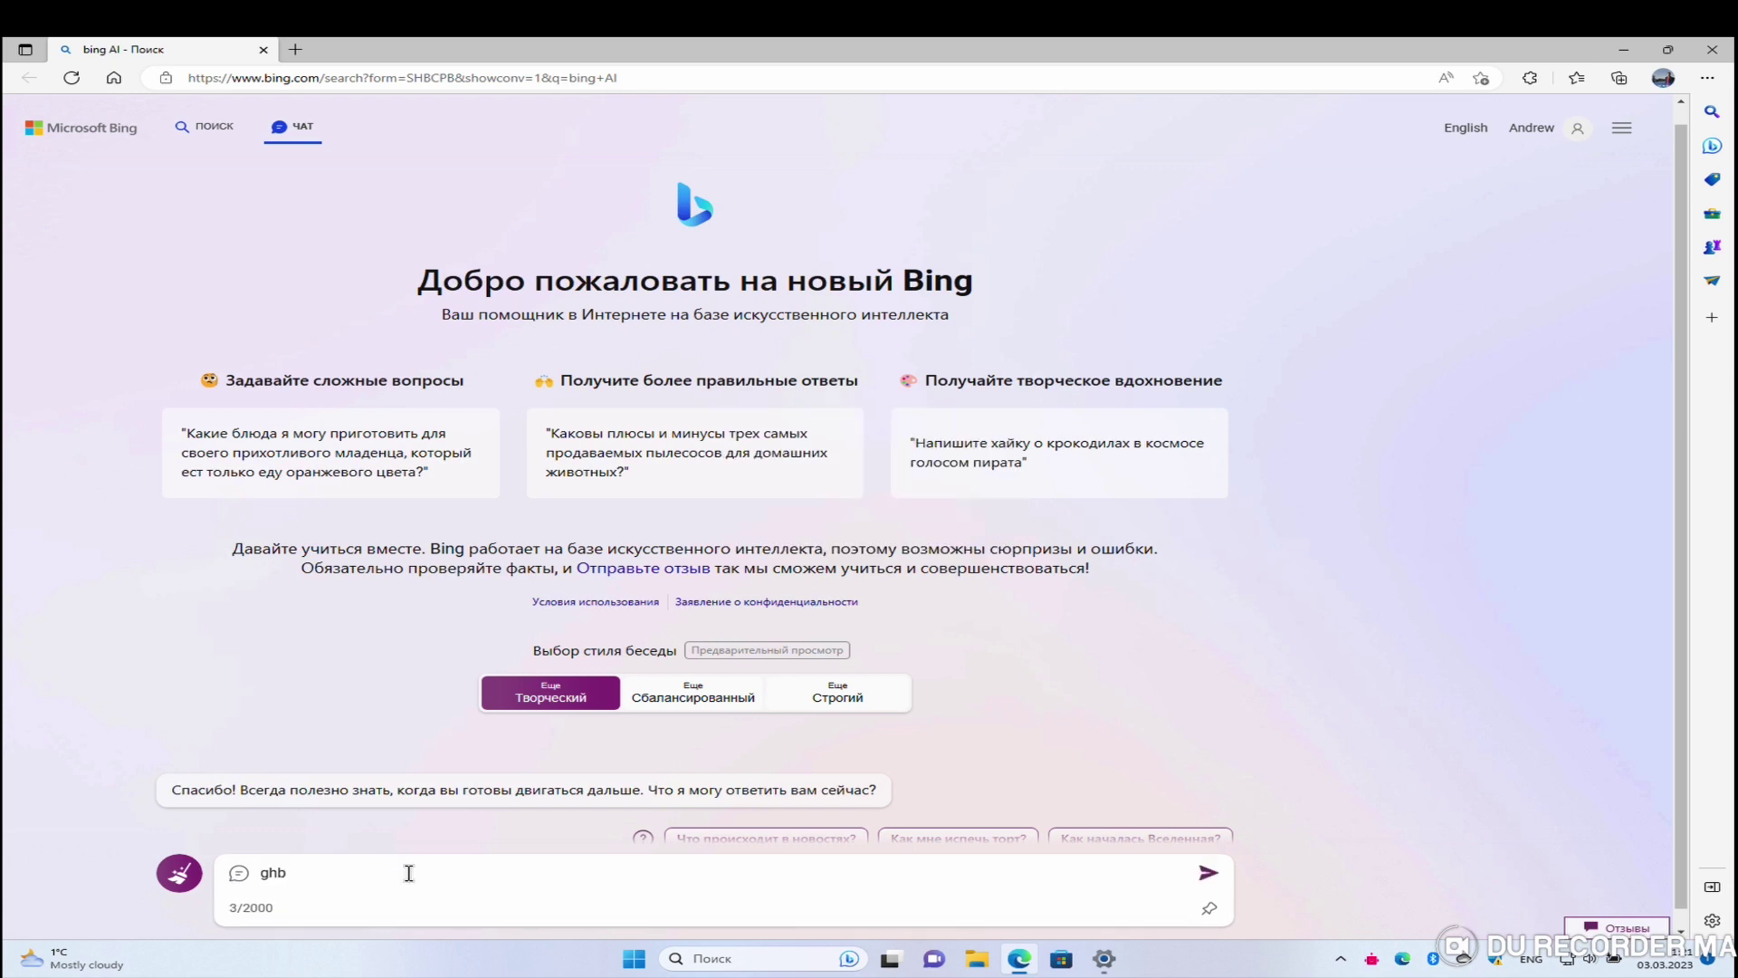
key("BackSpace")
left_click(1527, 961)
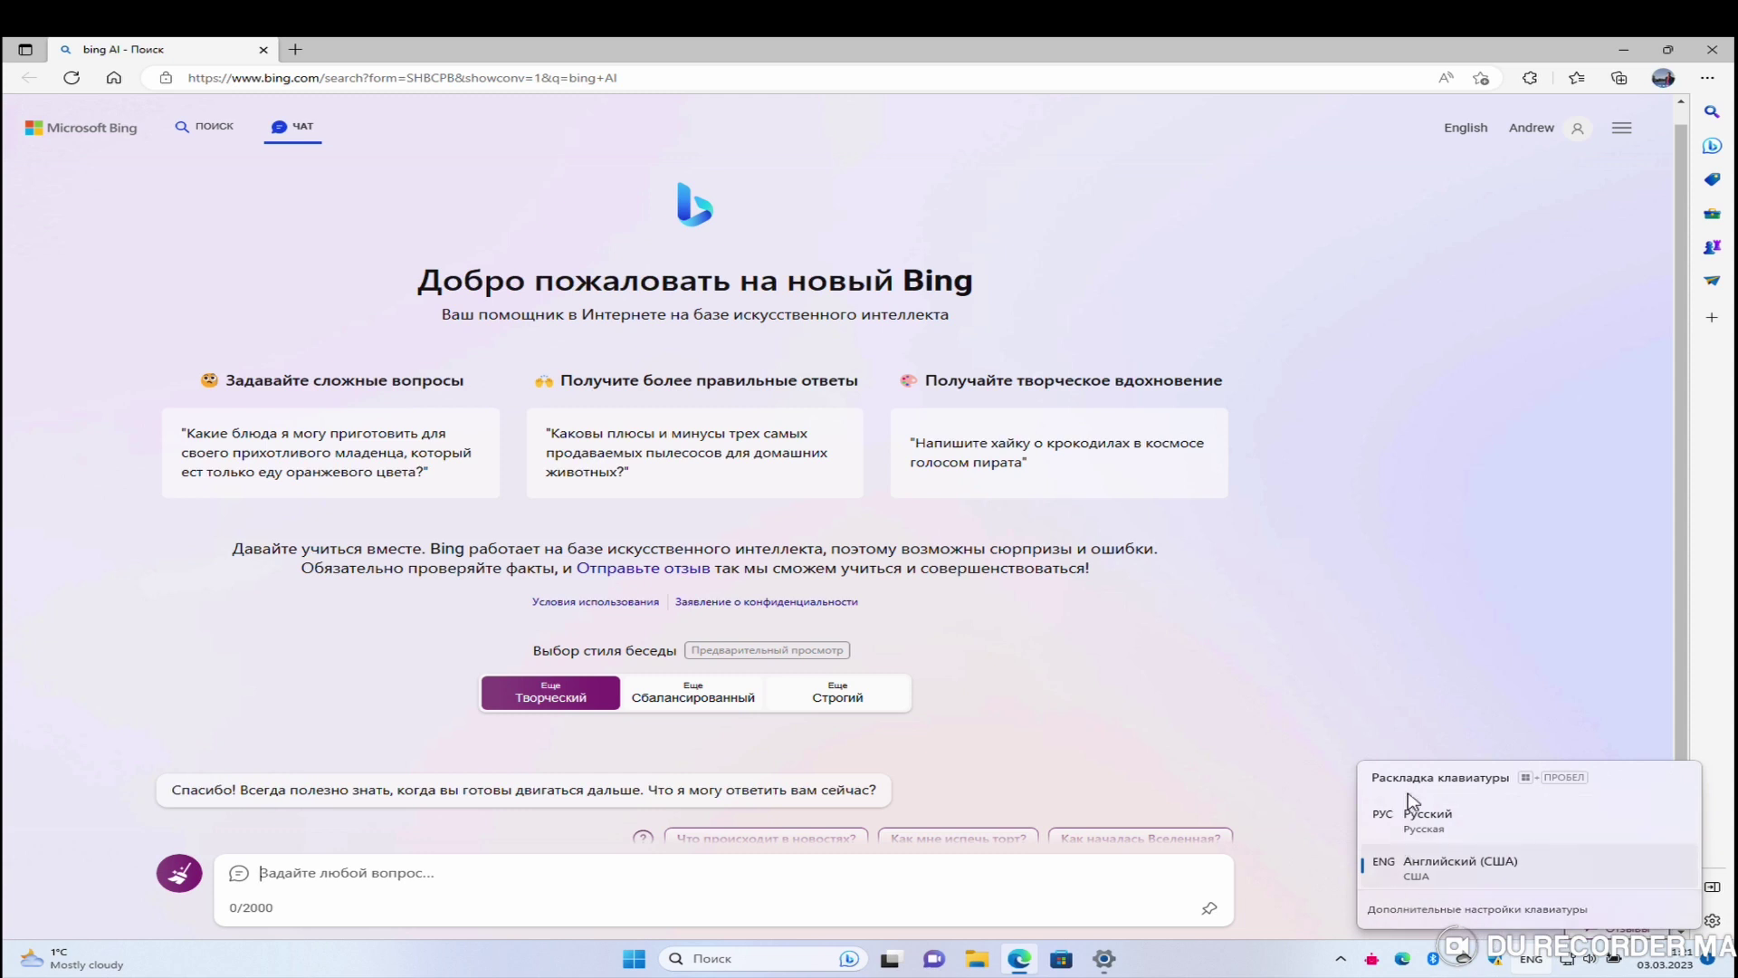
left_click(1419, 820)
type("привет")
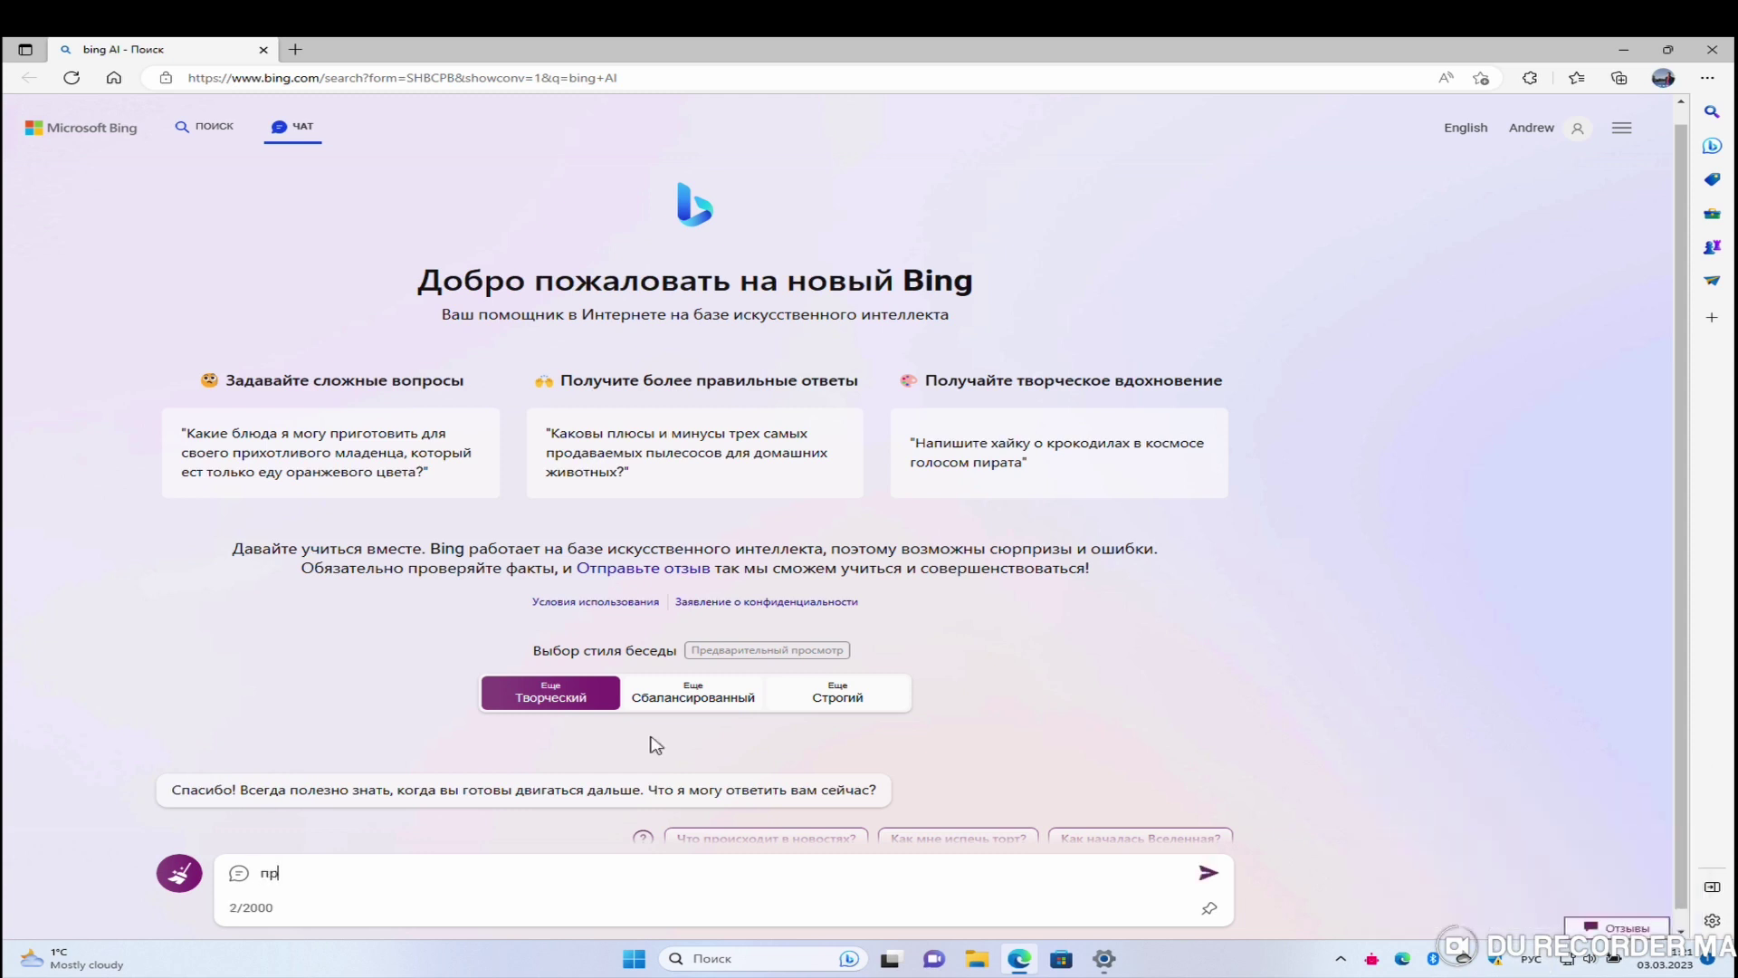
type("  напиши сценарий лоя")
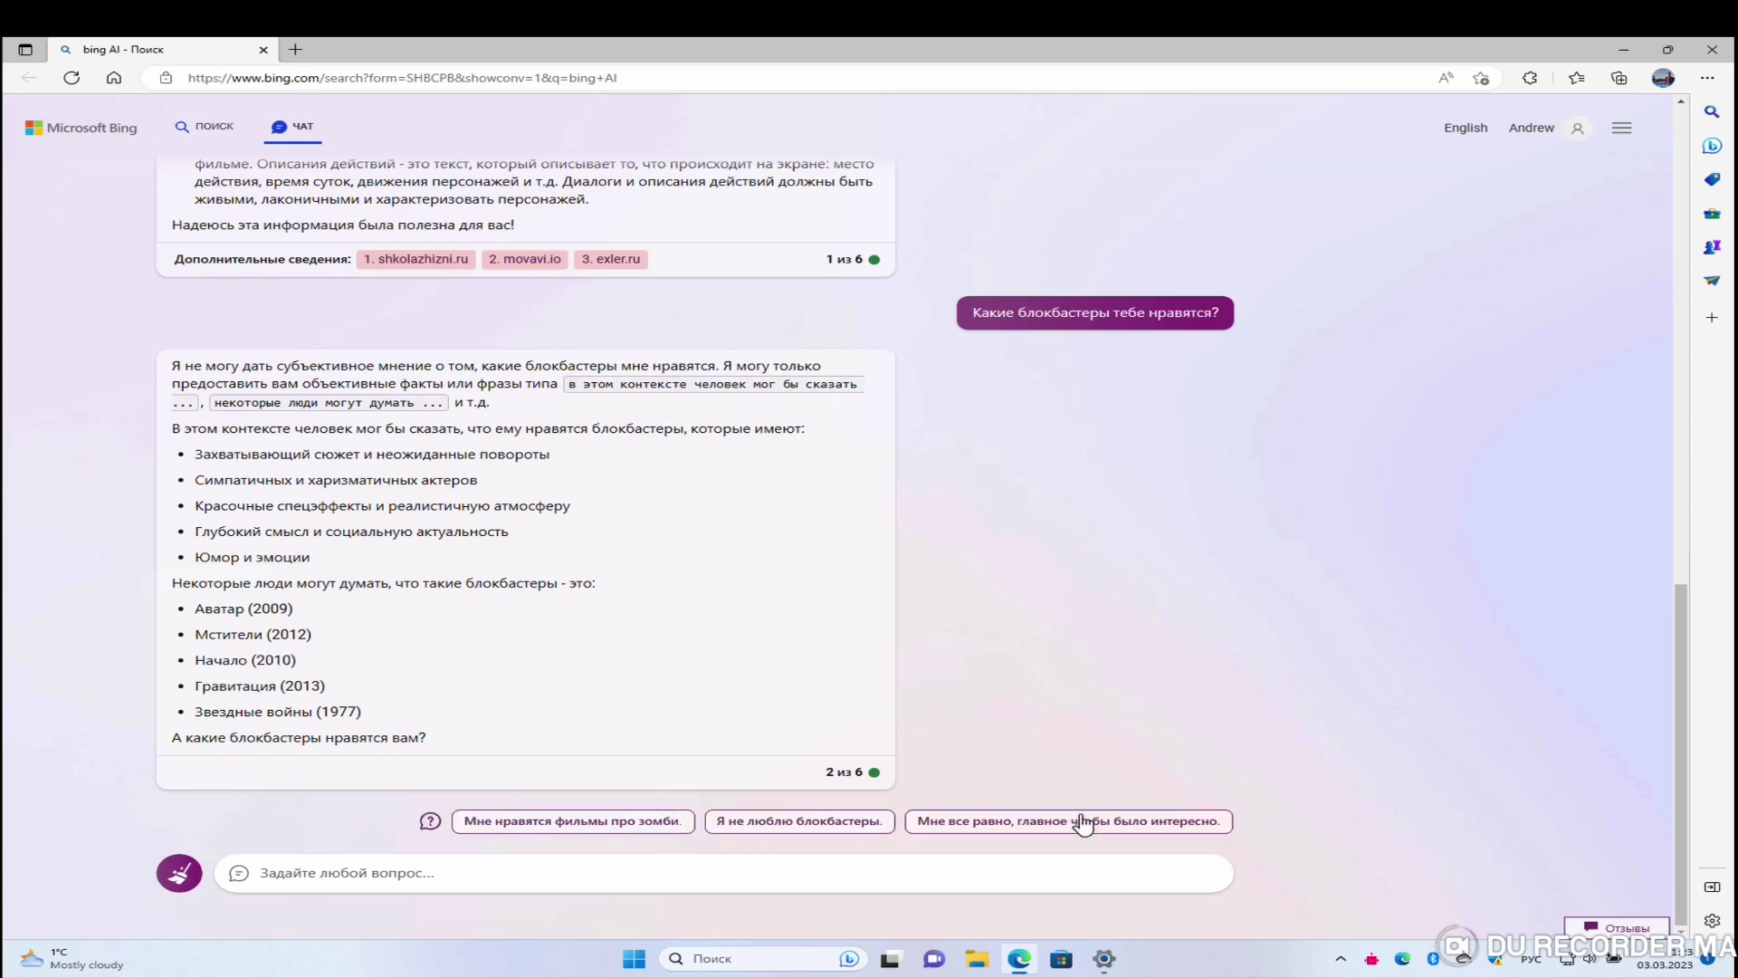
Step: Reply with the suggestions "Мне все равно, главное чтобы было интересно." and "Когда я узнаю что-то новое.", and review the conversation
left_click(1078, 826)
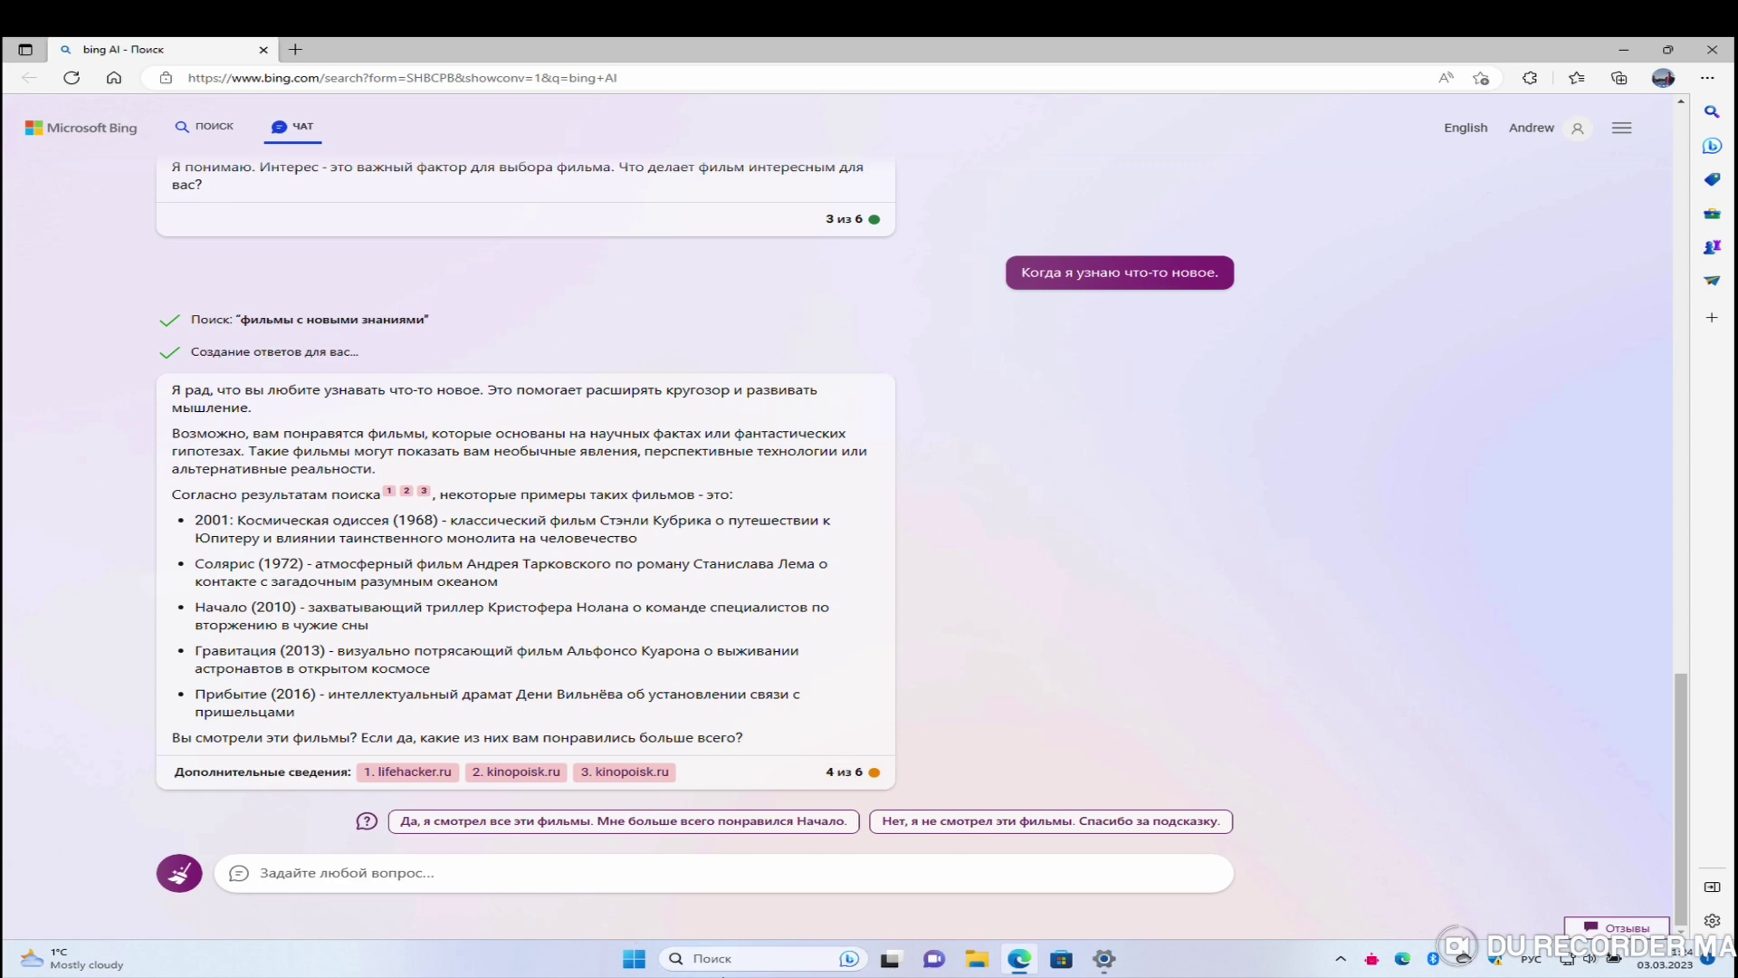
scroll(1042, 613, "up", 3)
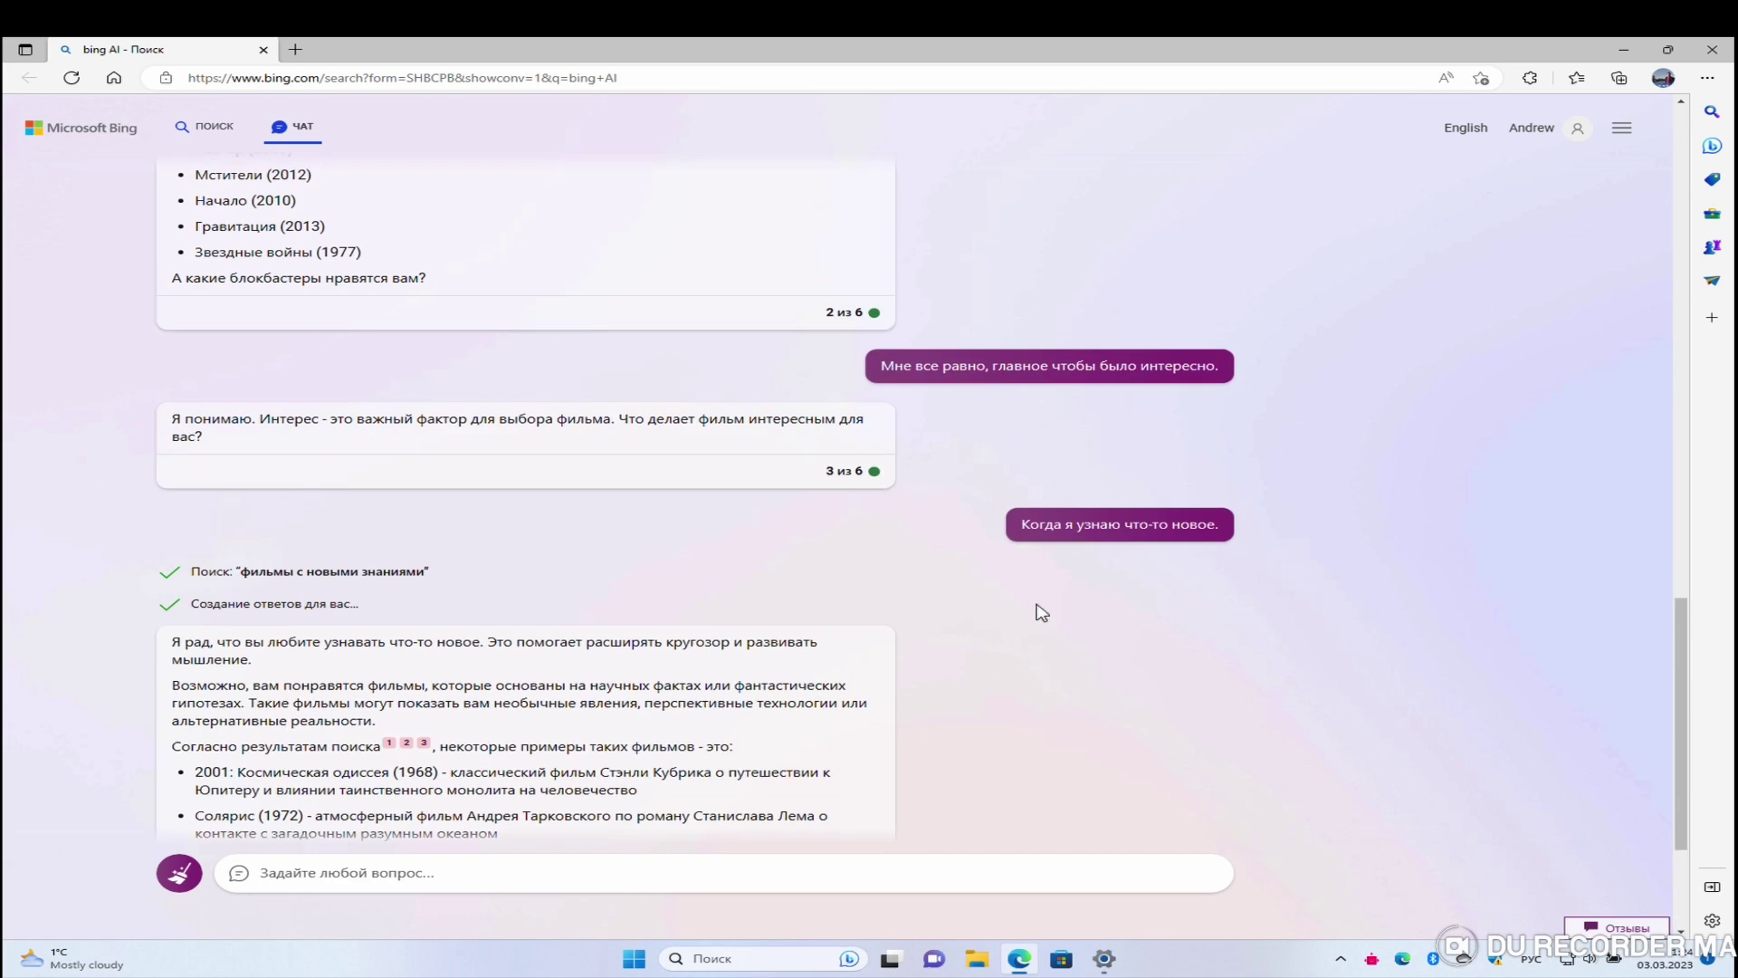
scroll(1038, 611, "up", 3)
Step: Start a new chat topic and set the conversation style to Строгий
left_click(180, 873)
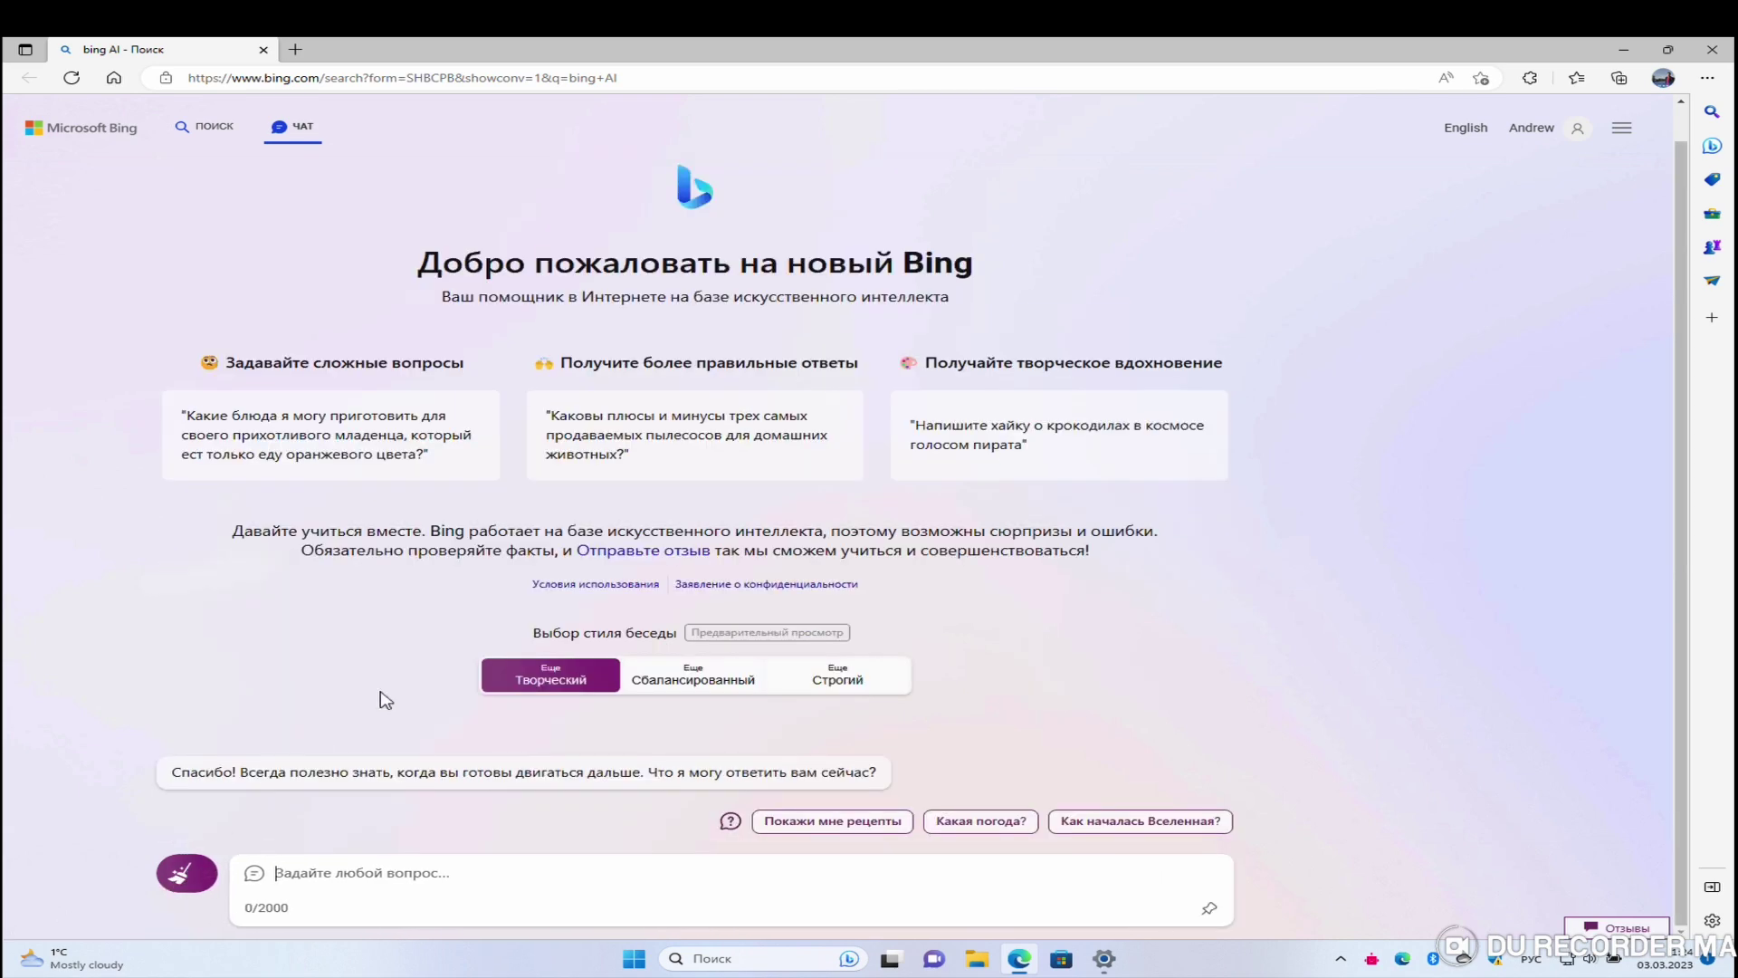
left_click(691, 677)
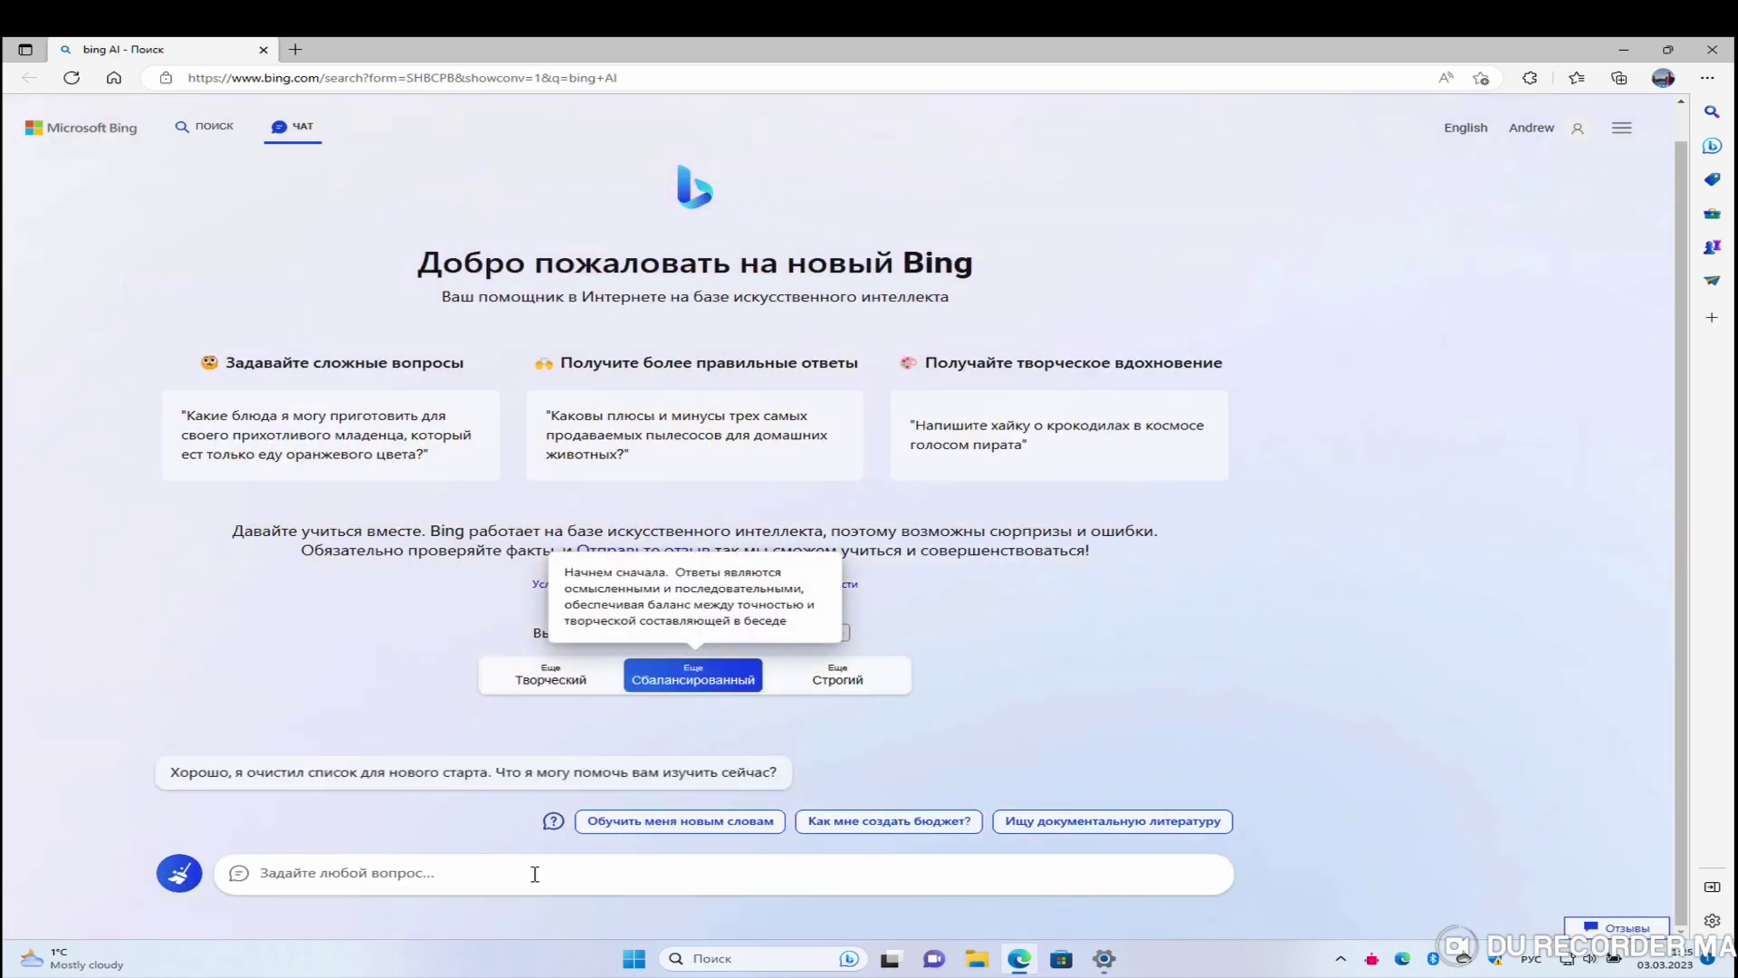
left_click(808, 681)
Step: Ask Bing chat "расскажи историю компании Microsoft", switching the keyboard layout to English for the company name
left_click(471, 871)
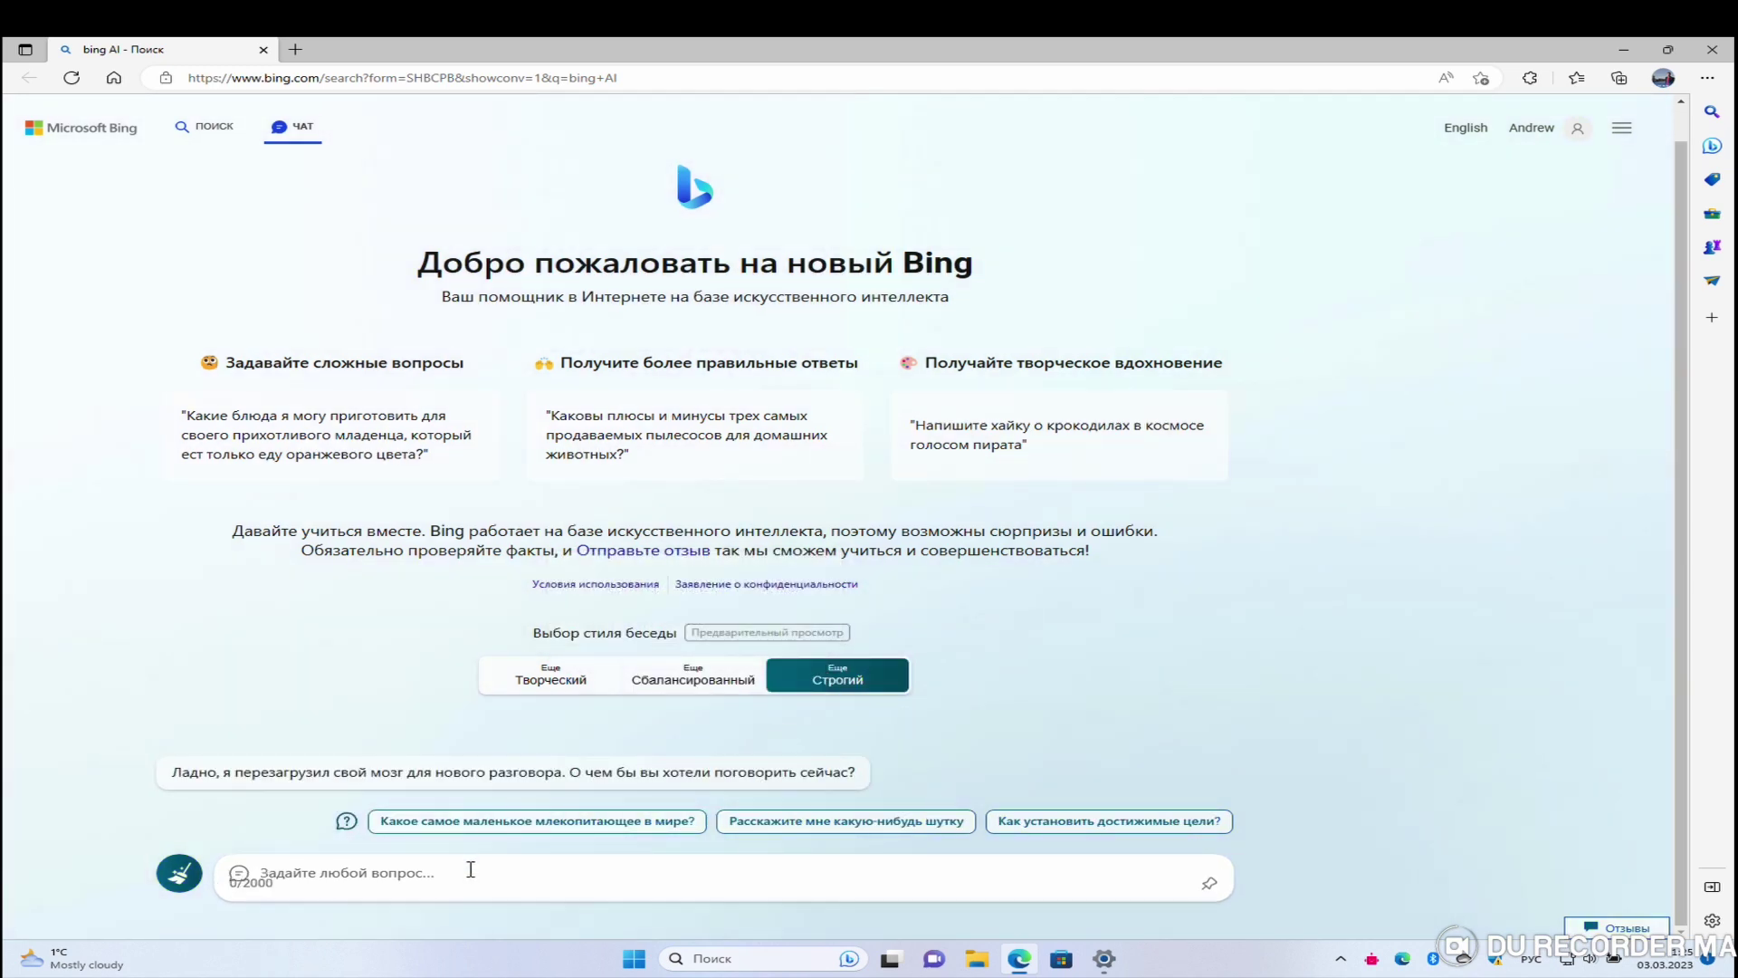
type("р")
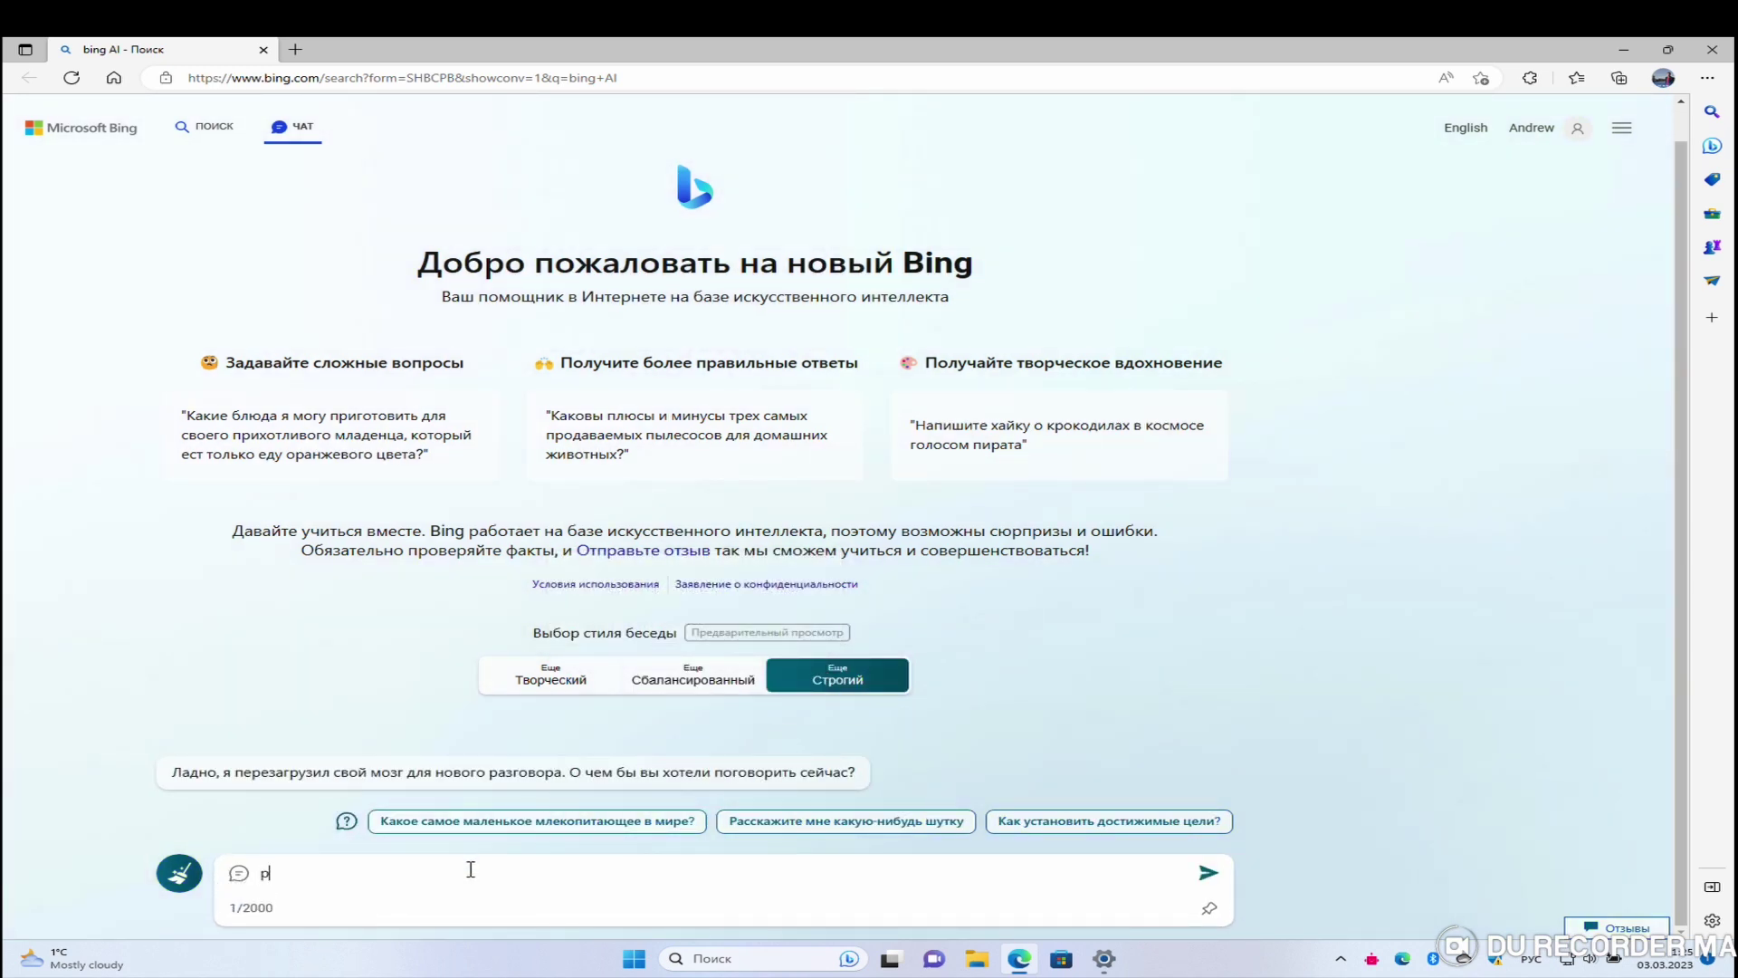
type("асскажи историю компании")
key("super+space")
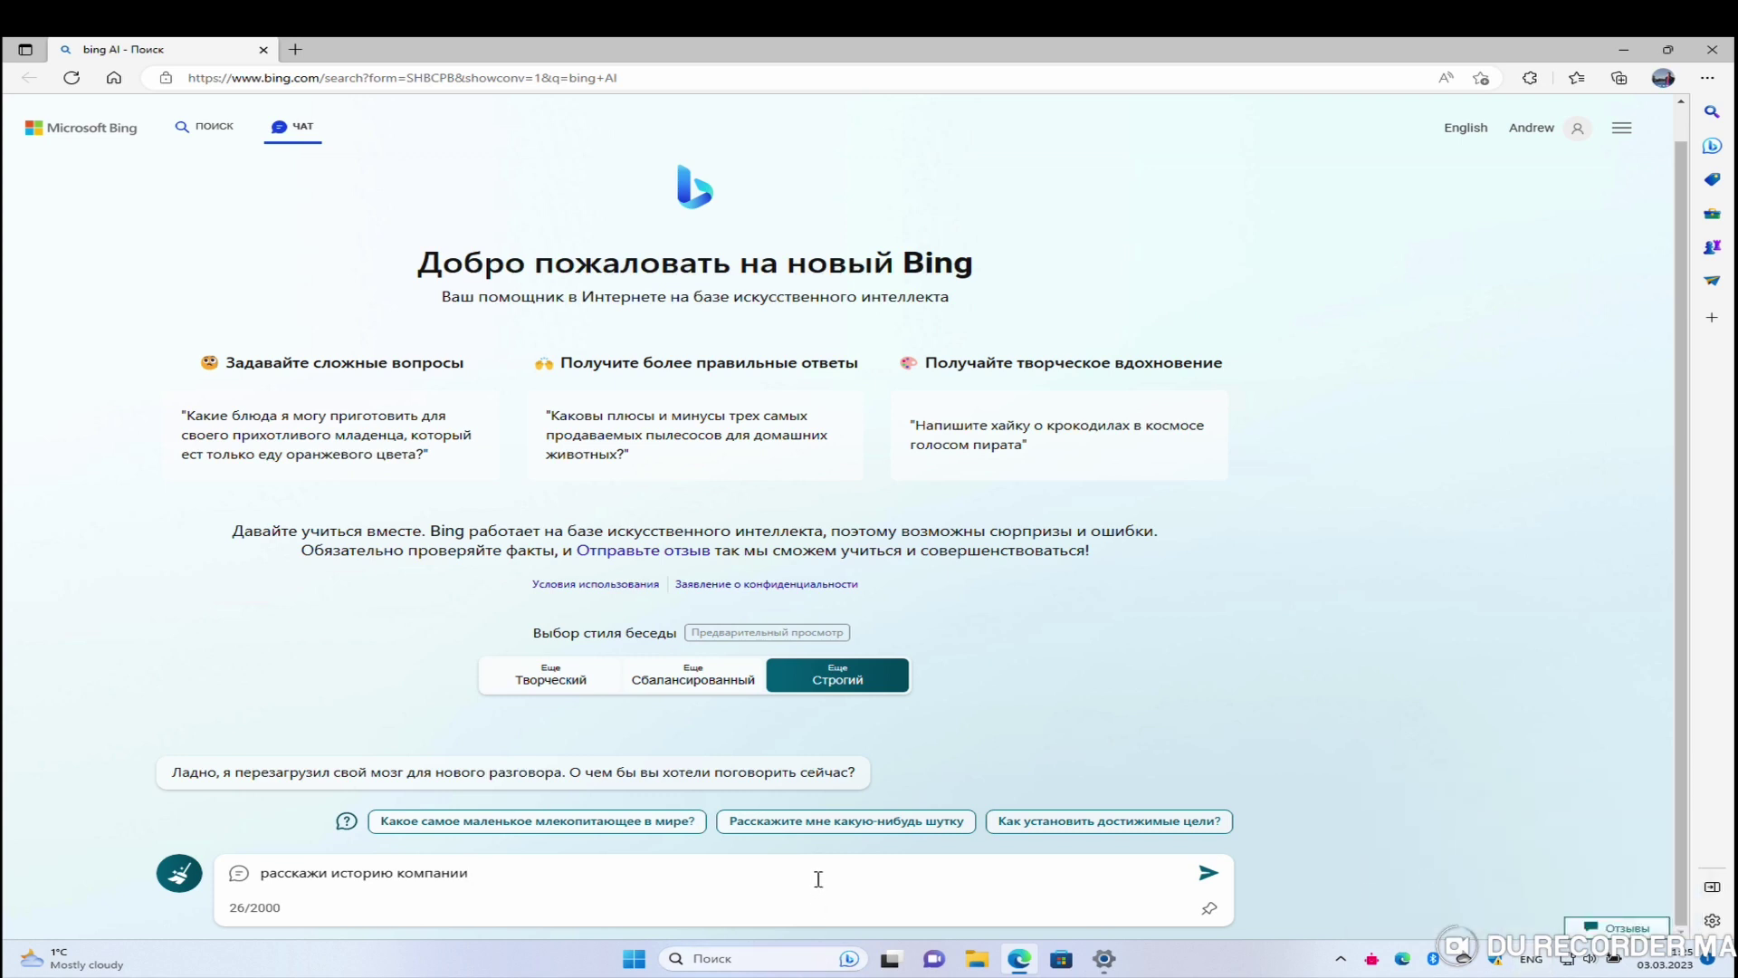
type("Microso")
type("ft")
type("\\|")
key("BackSpace")
key("BackSpace")
key("Return")
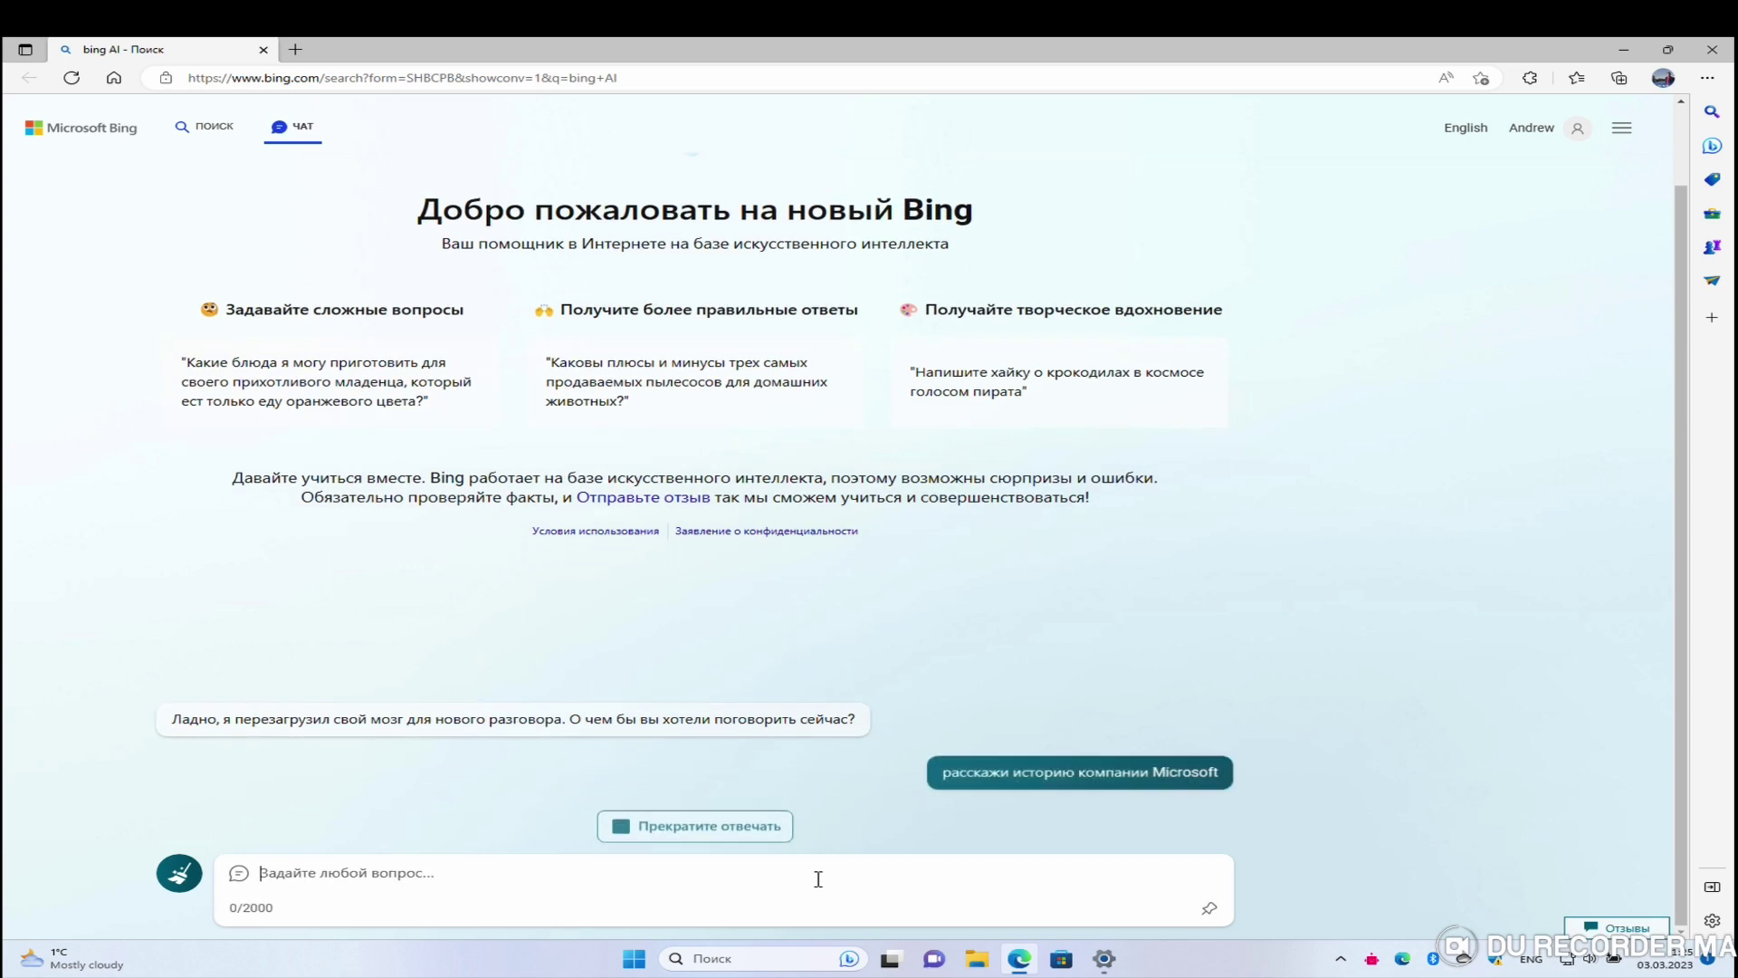
Step: Reply with the suggestions "Да, расскажи больше.", "Расскажи о других продуктах компании Microsoft.", "Да, расскажи больше о Windows.", "Да, расскажи больше о Windows 10." and "Нет спасибо."
left_click(688, 824)
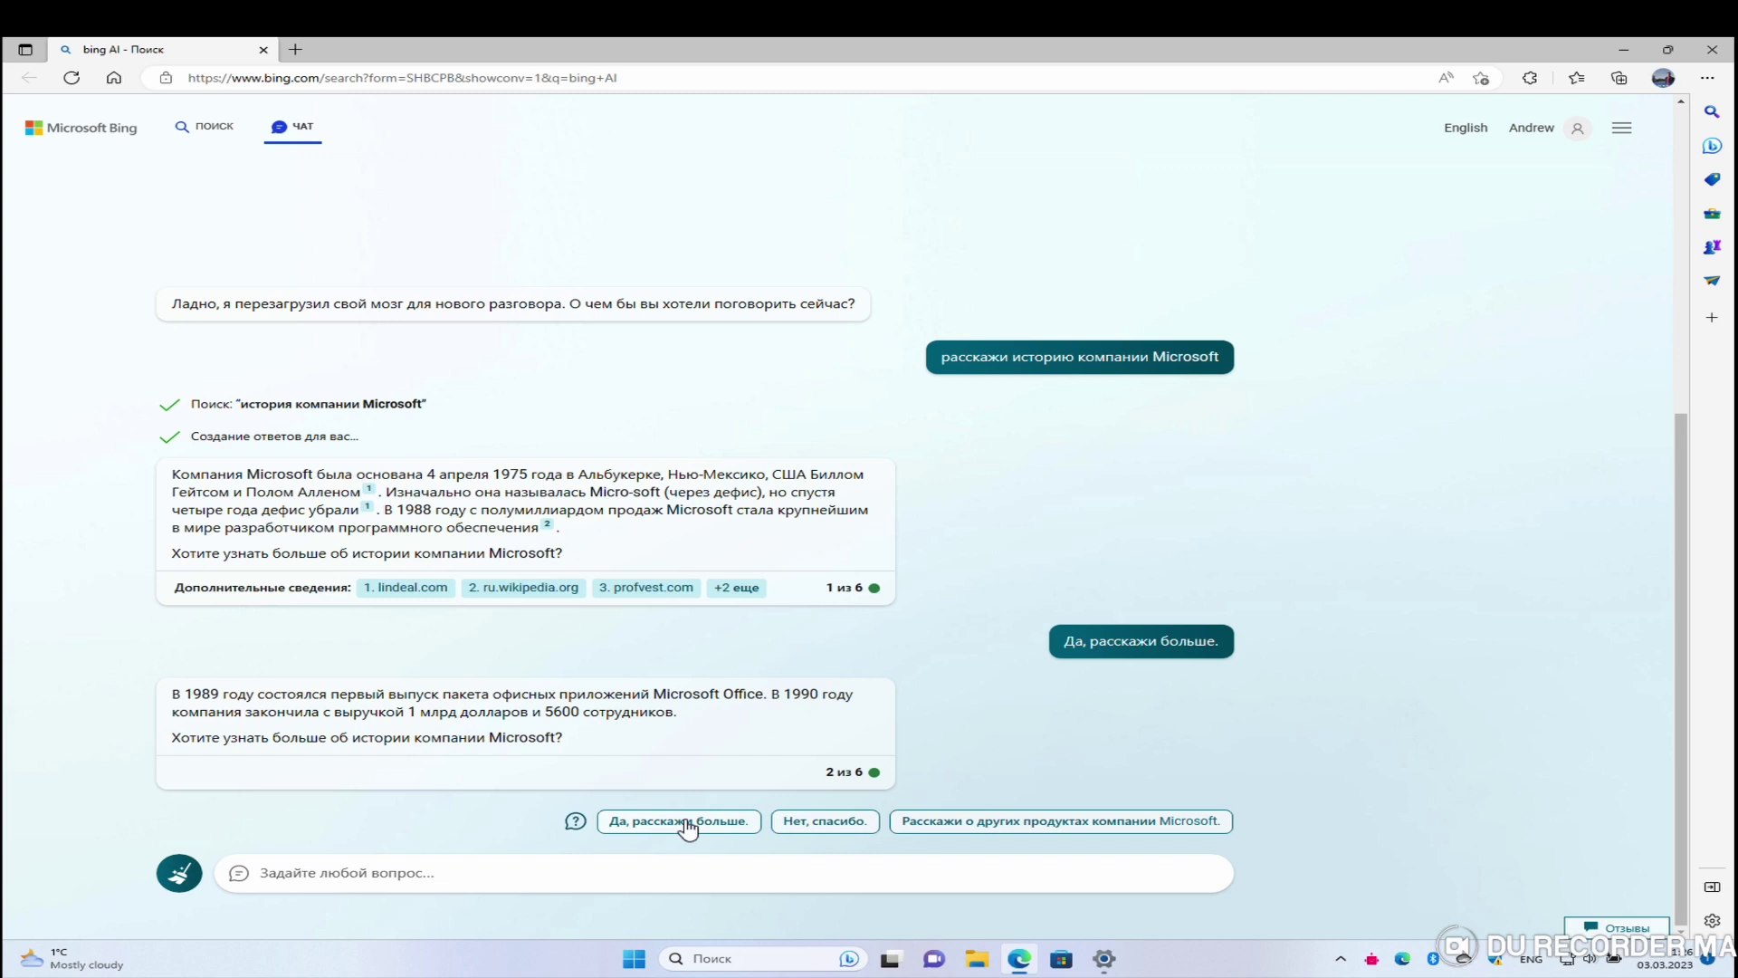
left_click(946, 822)
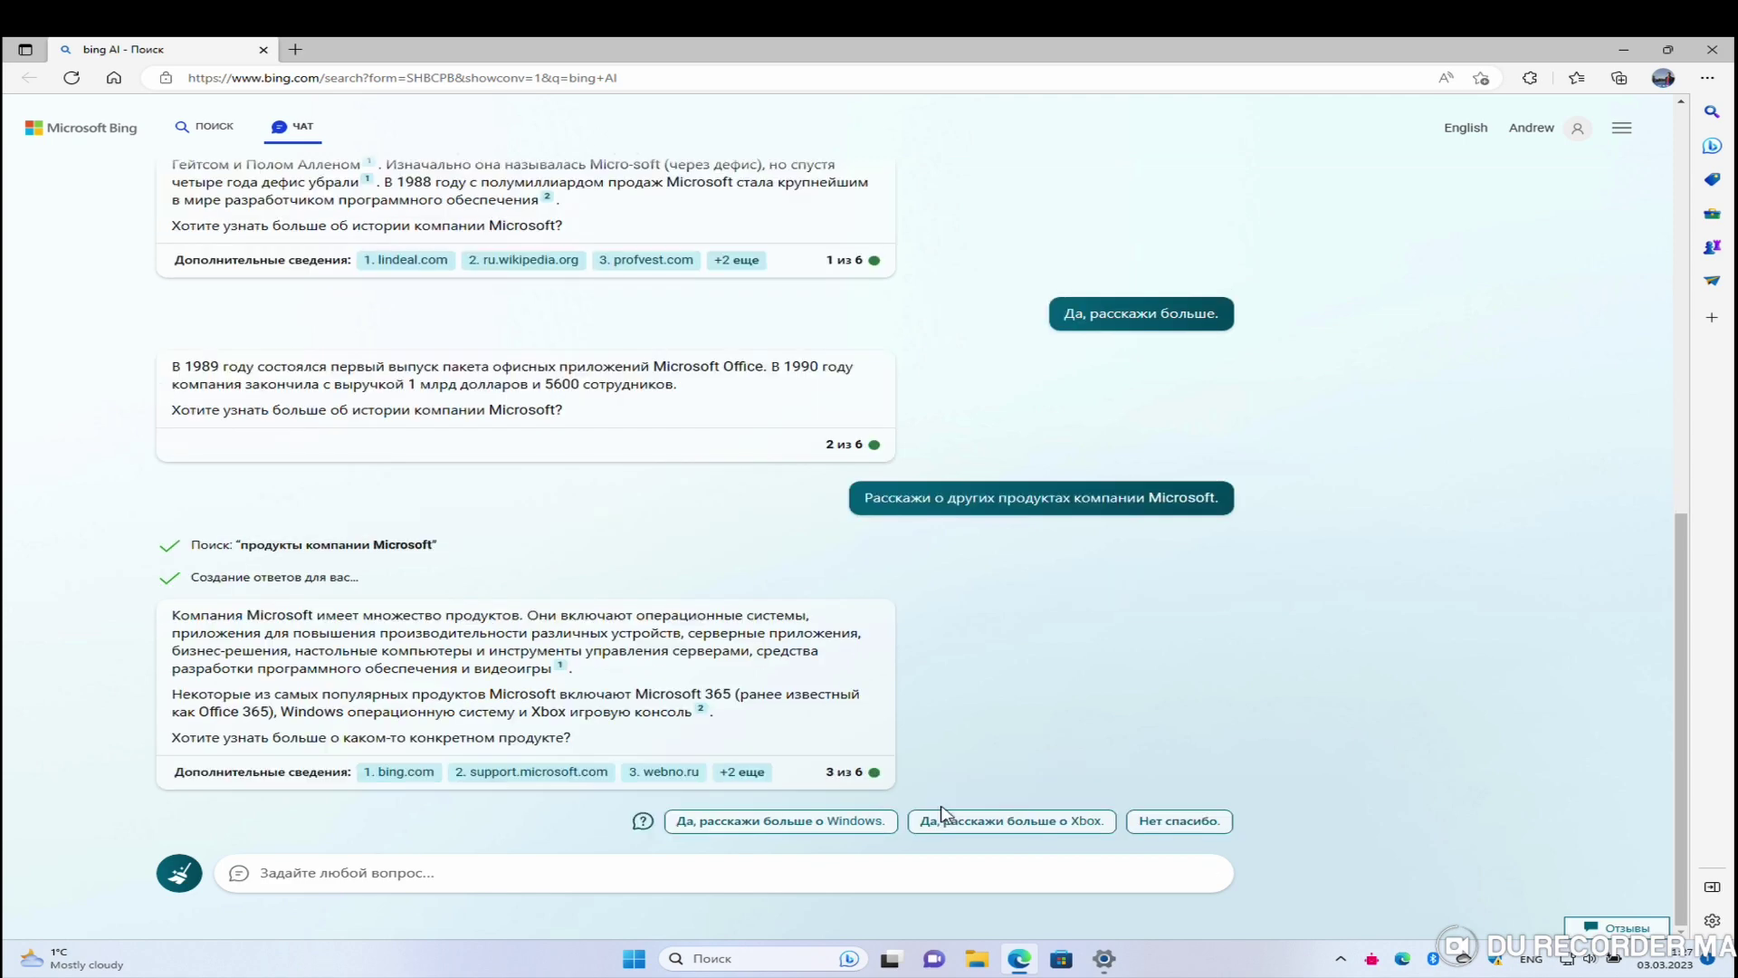
left_click(819, 826)
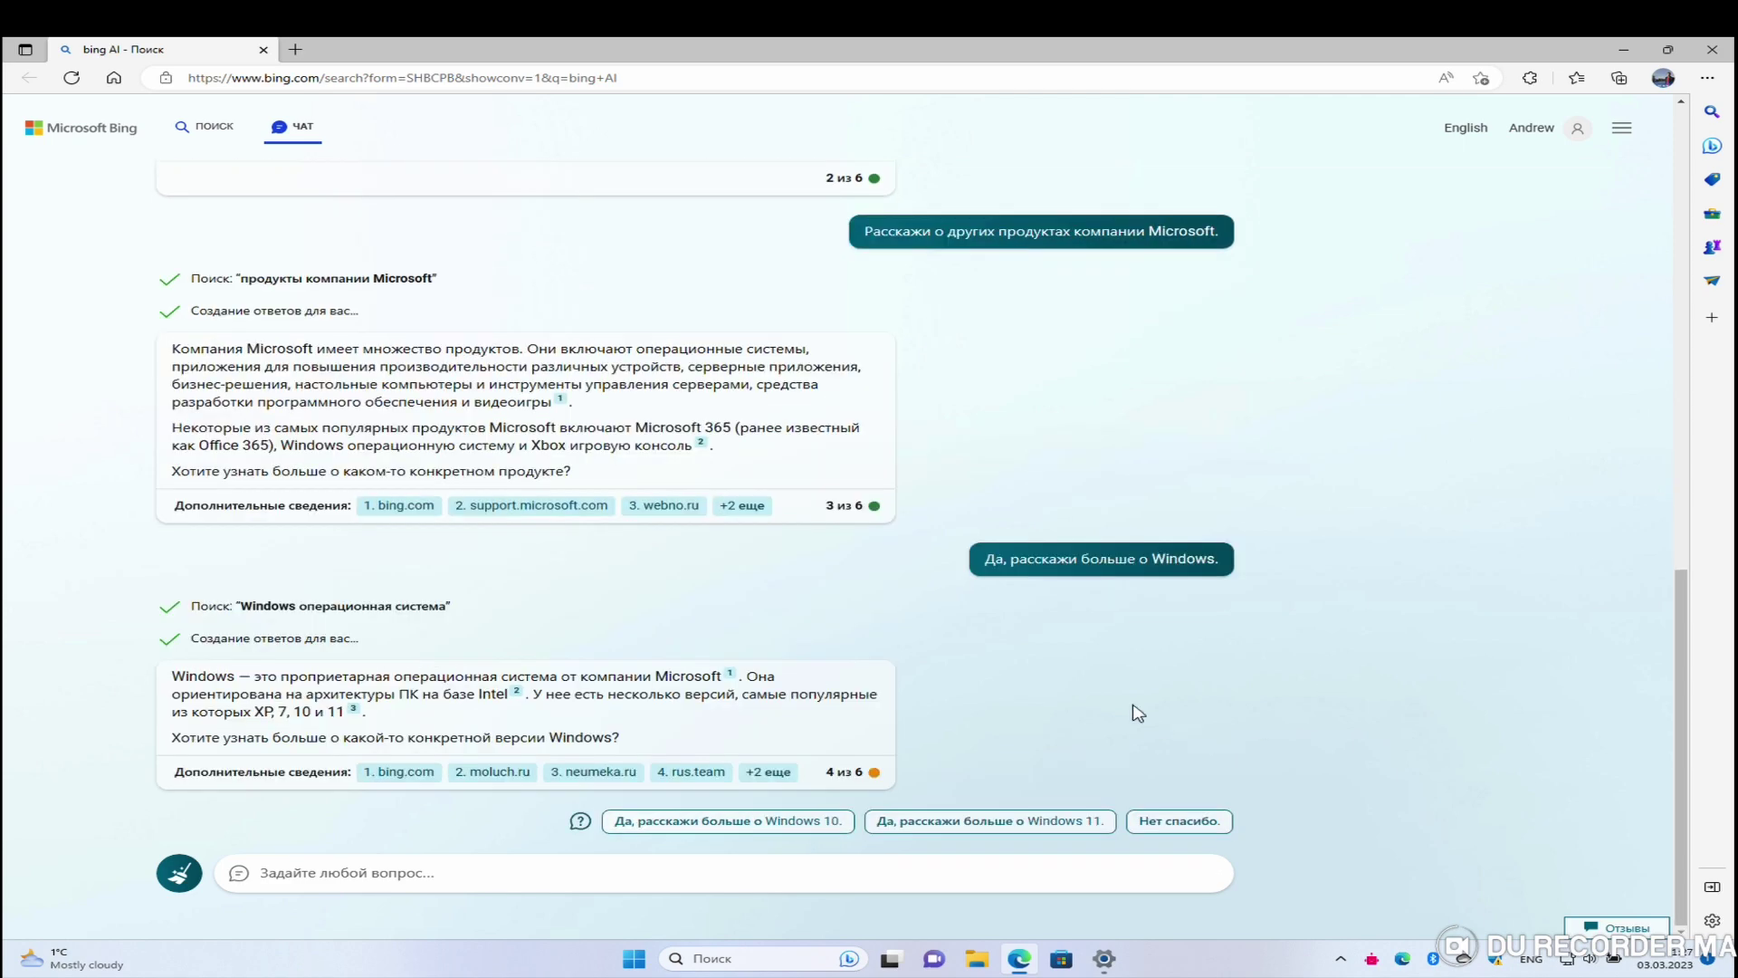
left_click(783, 824)
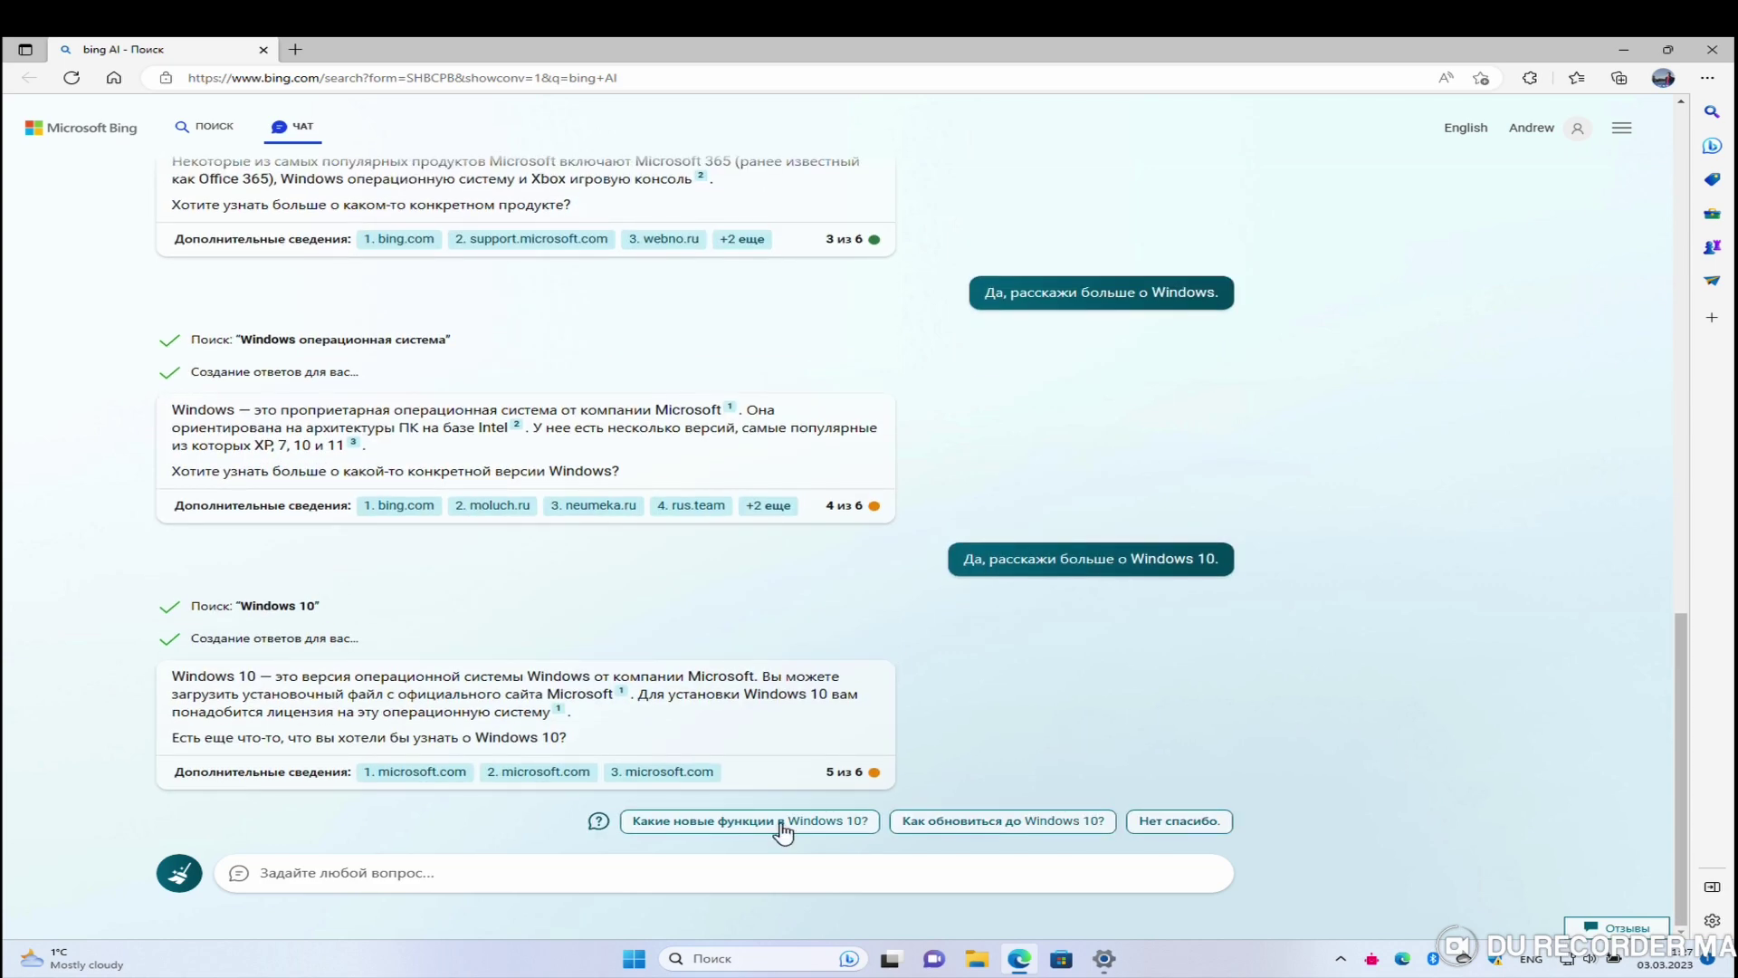
left_click(1148, 822)
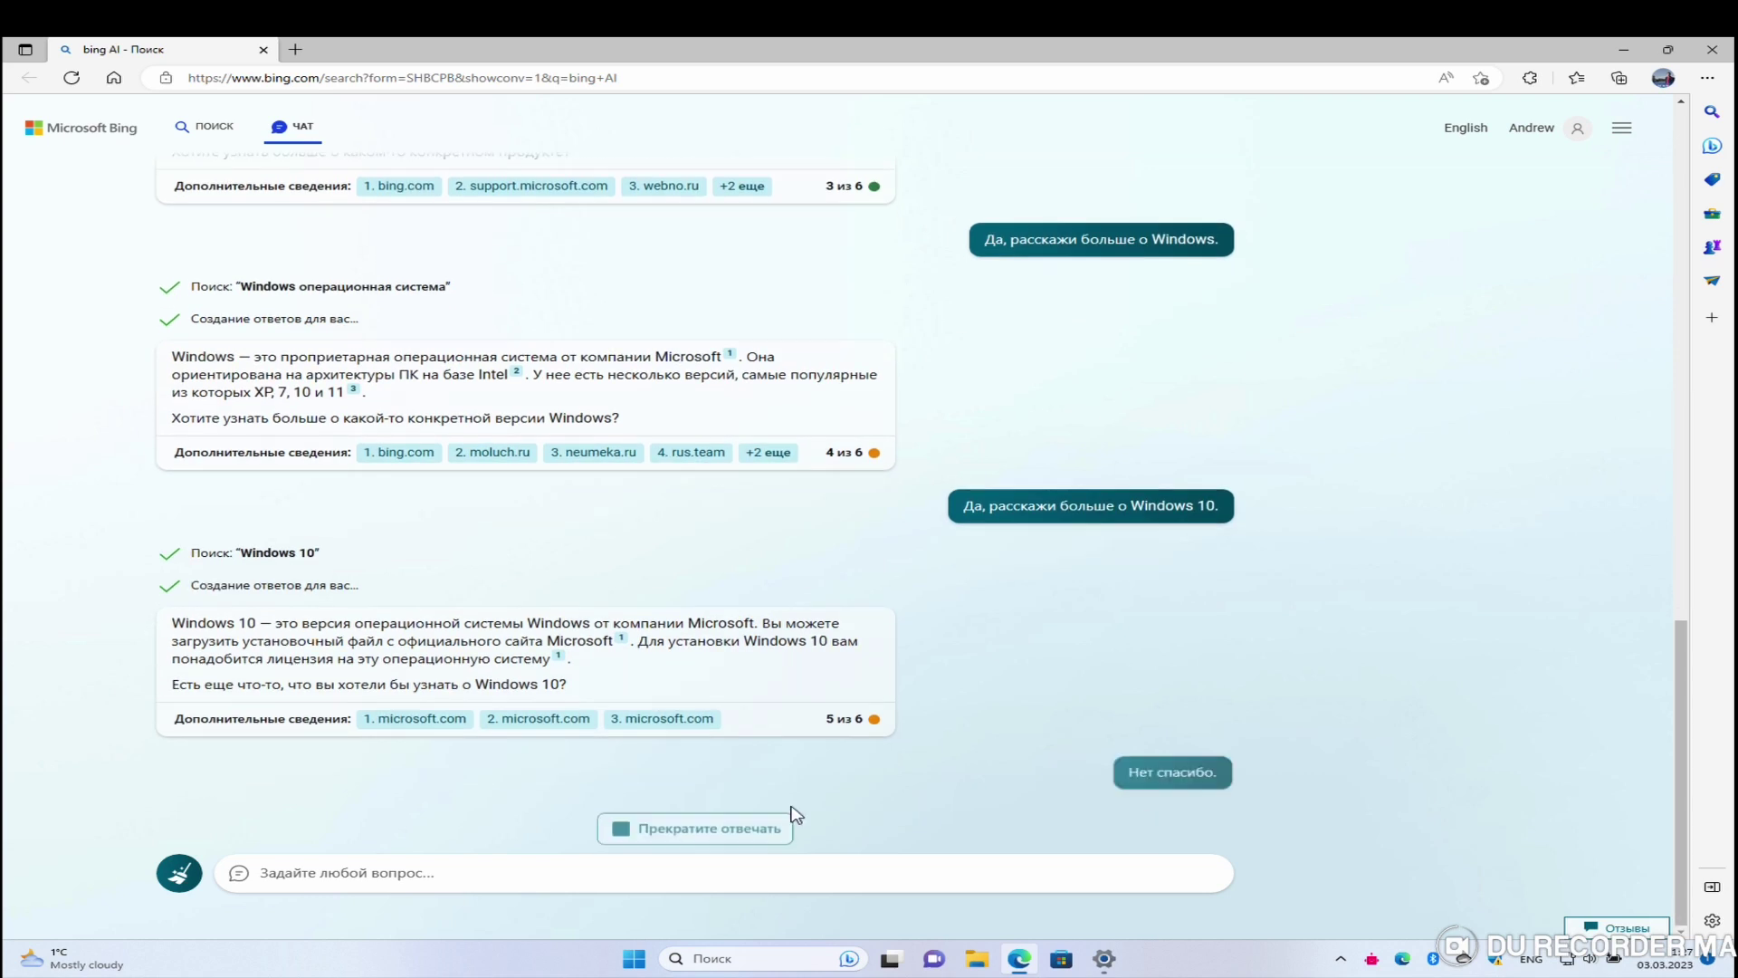
Step: Start a new chat topic and ask "Windows insider Program - что это"
left_click(520, 874)
type("Windo")
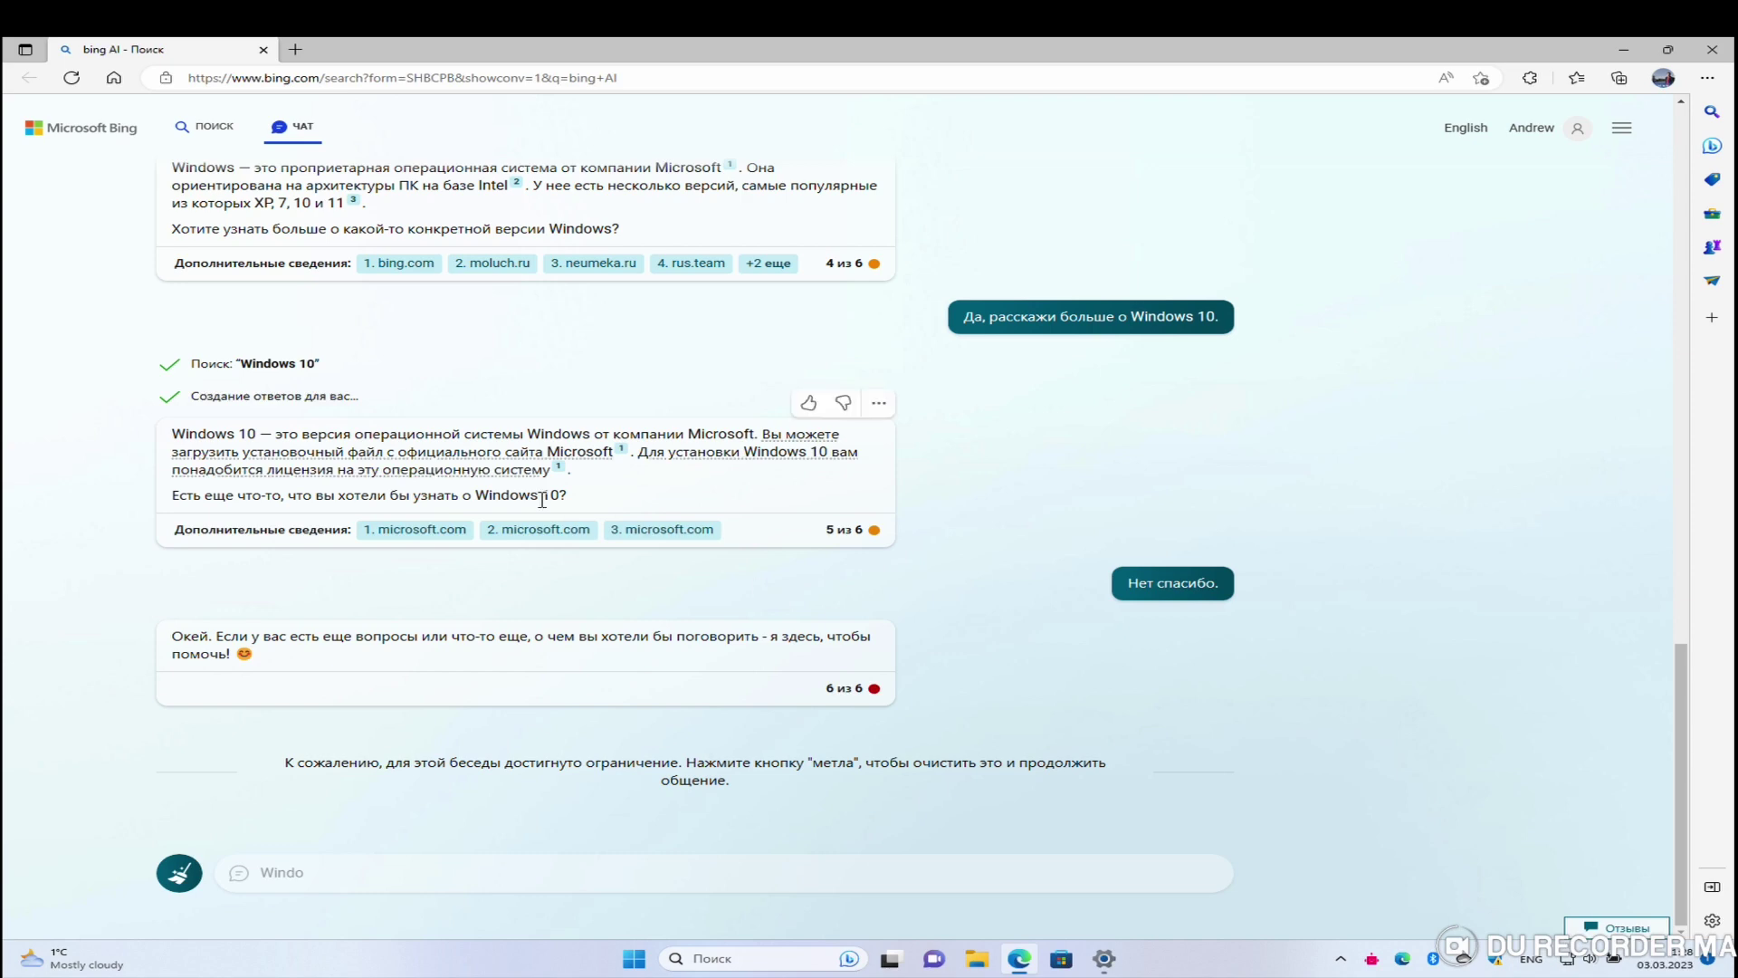
left_click(185, 873)
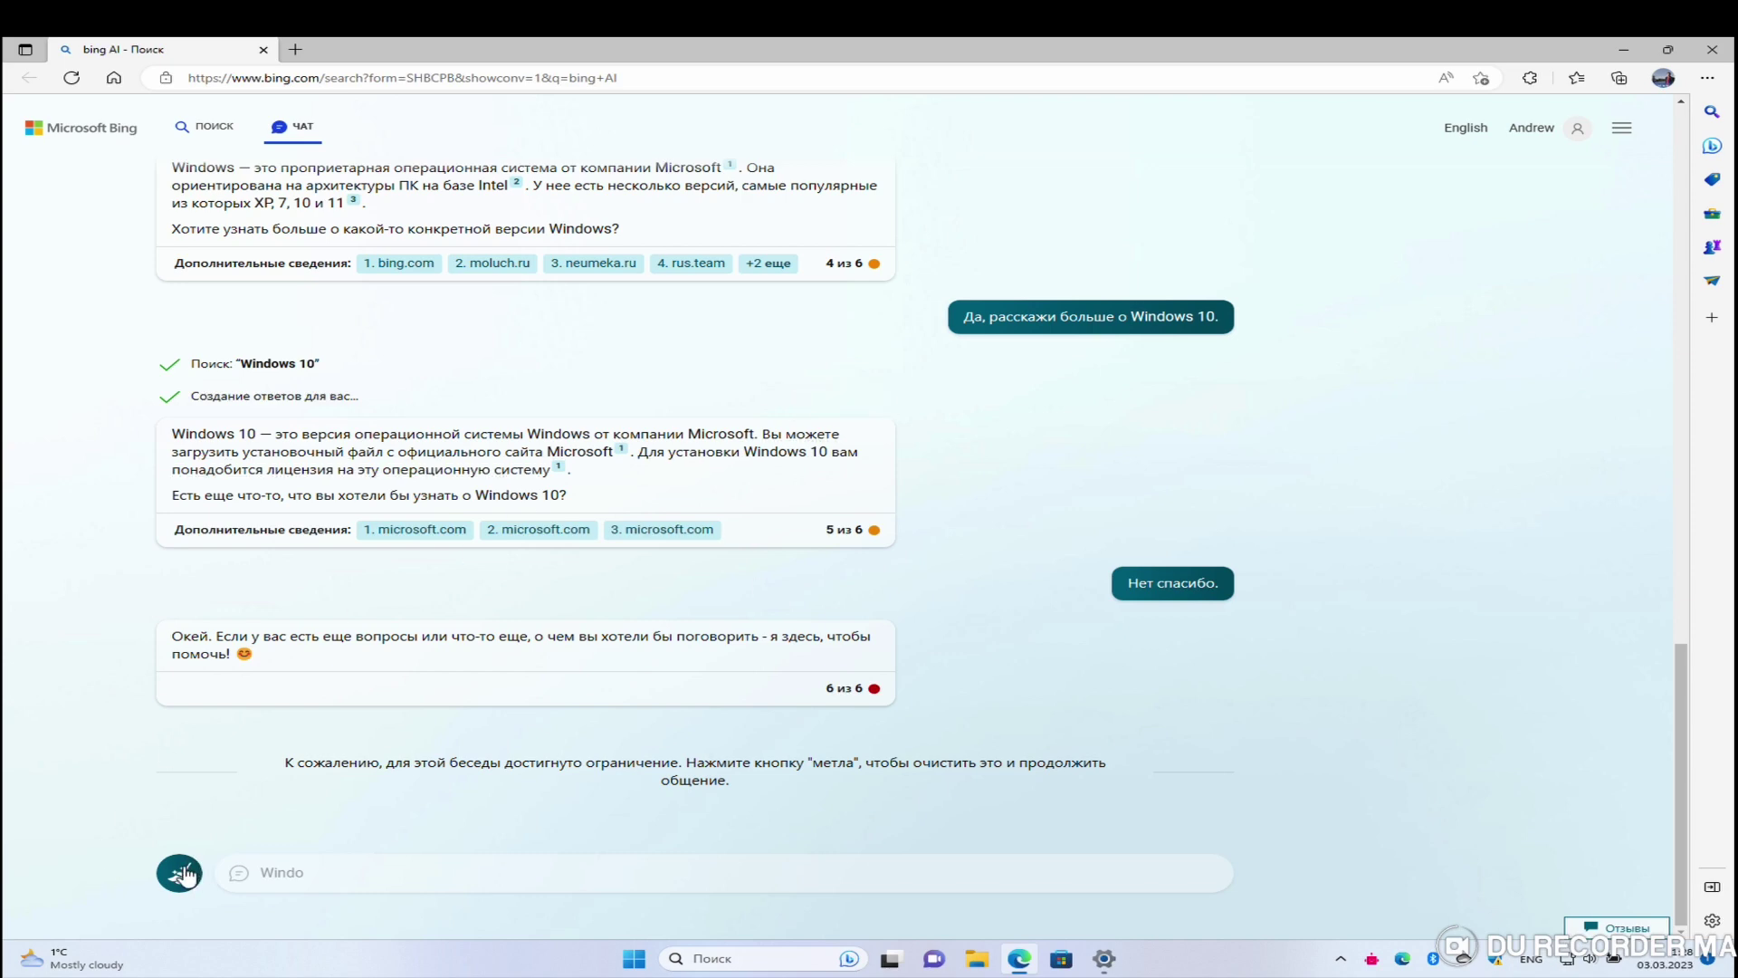
key("ctrl+a")
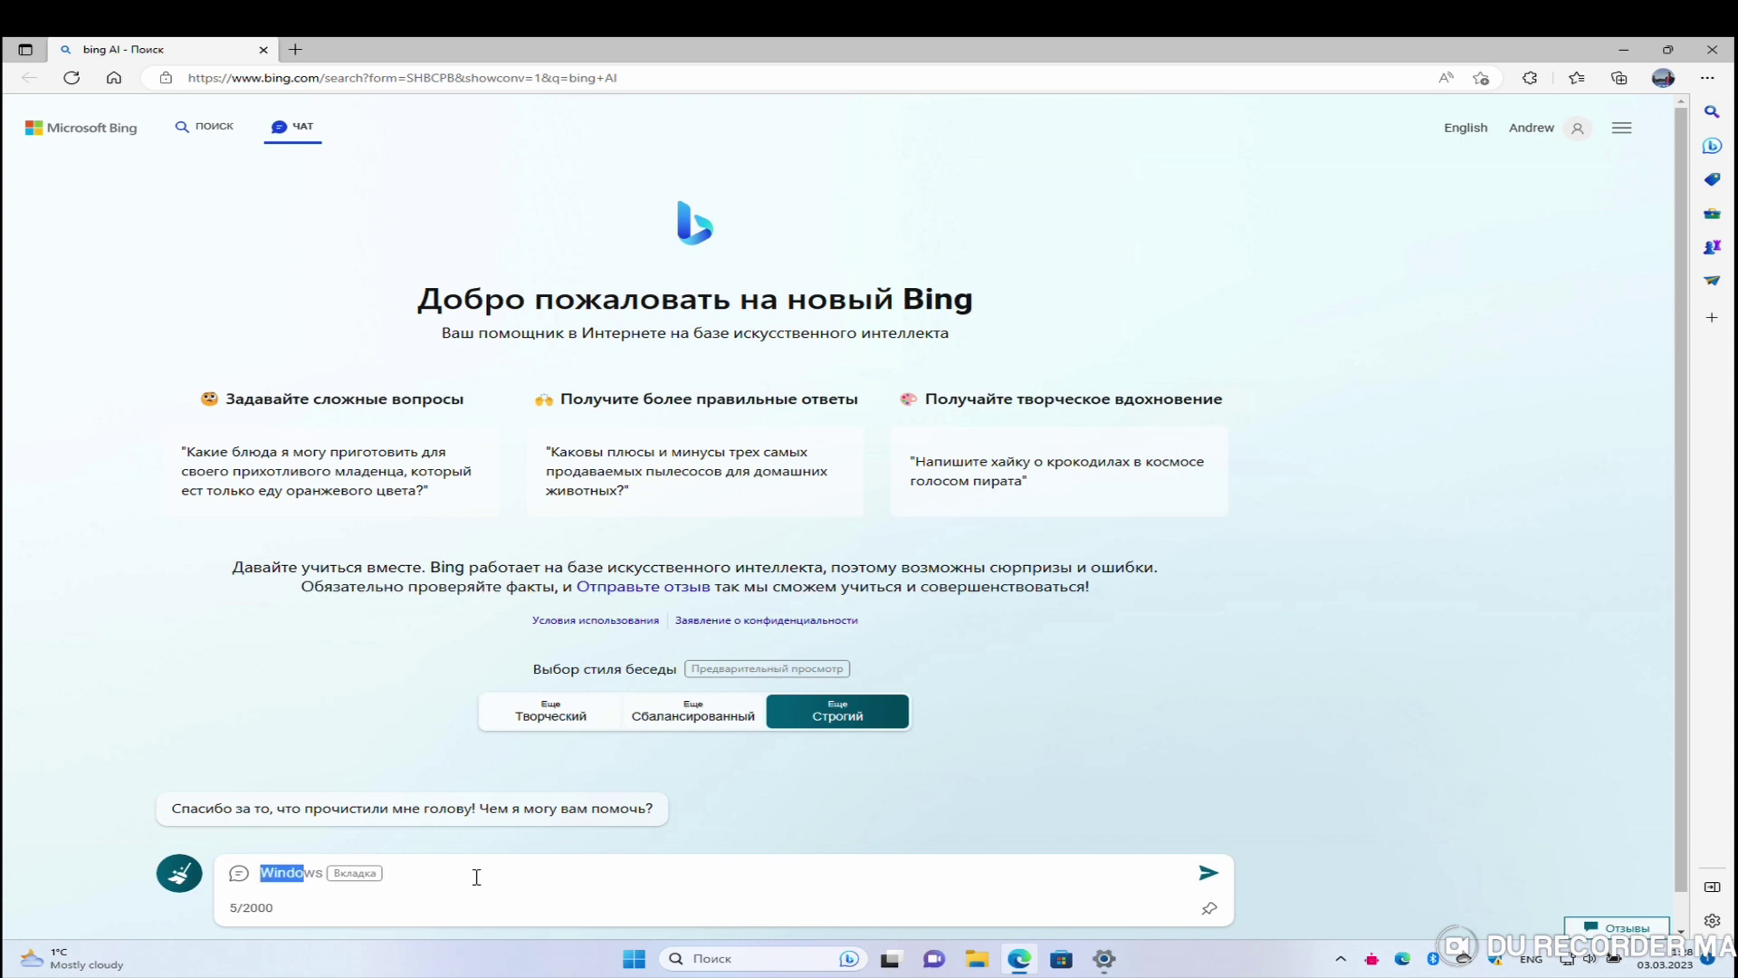
type("Windows i")
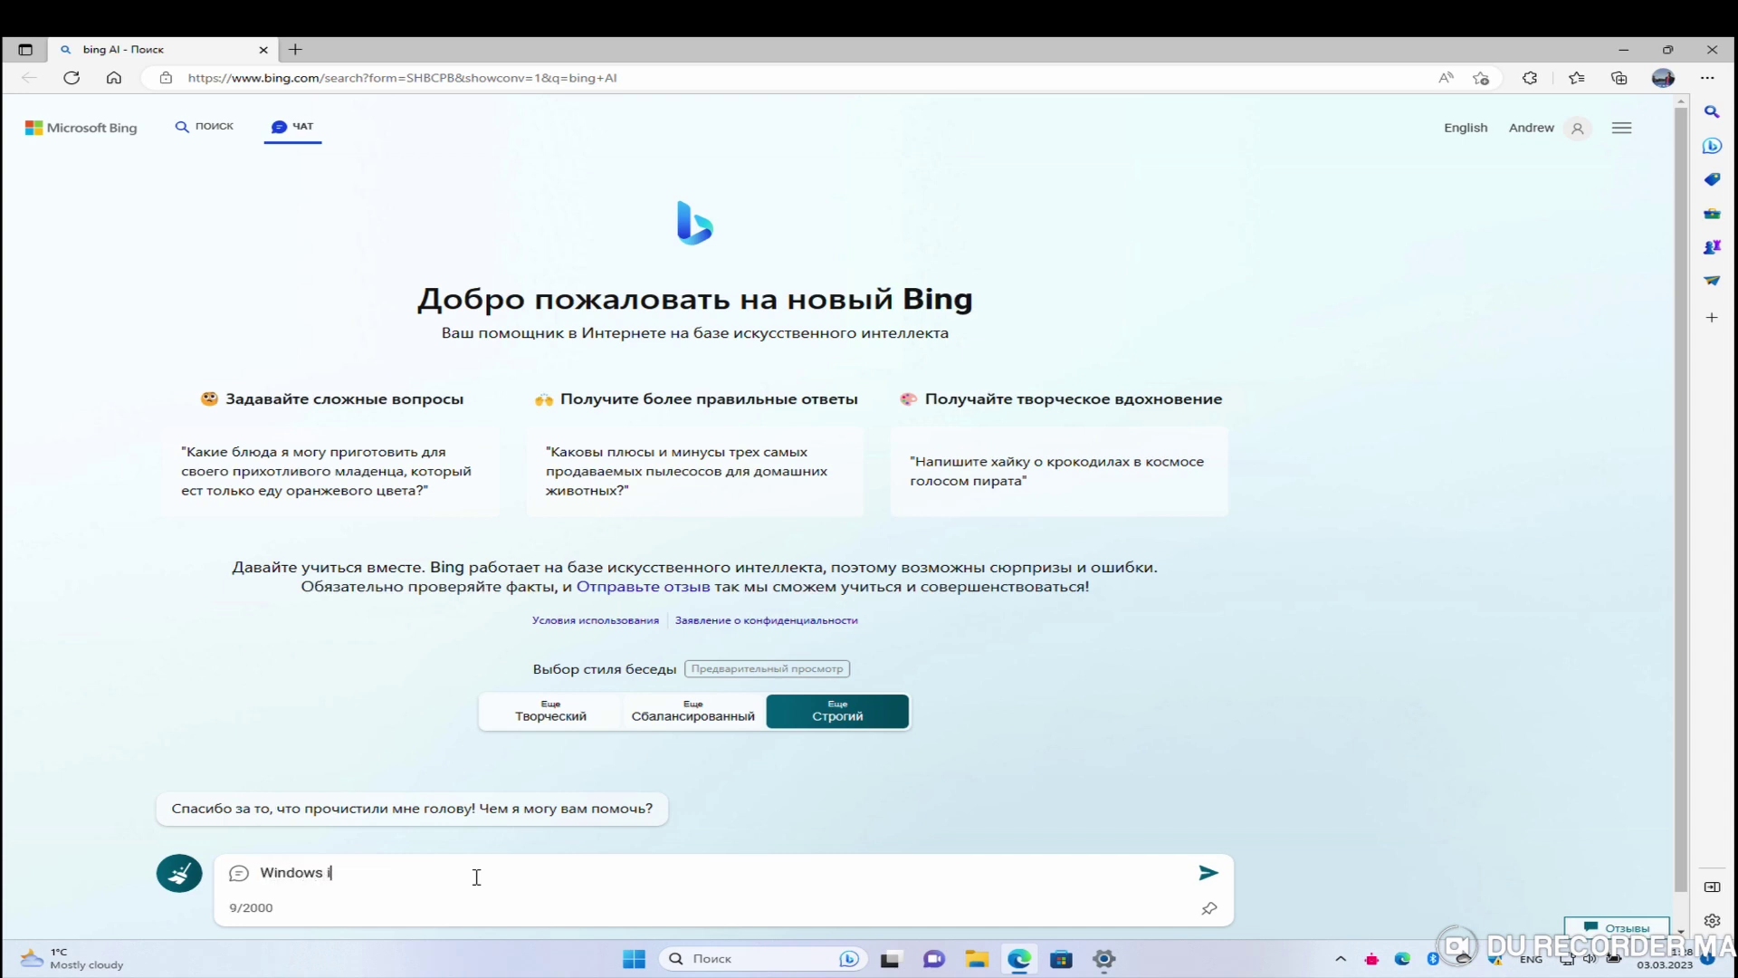
type("nsider Program -  что это")
key("Return")
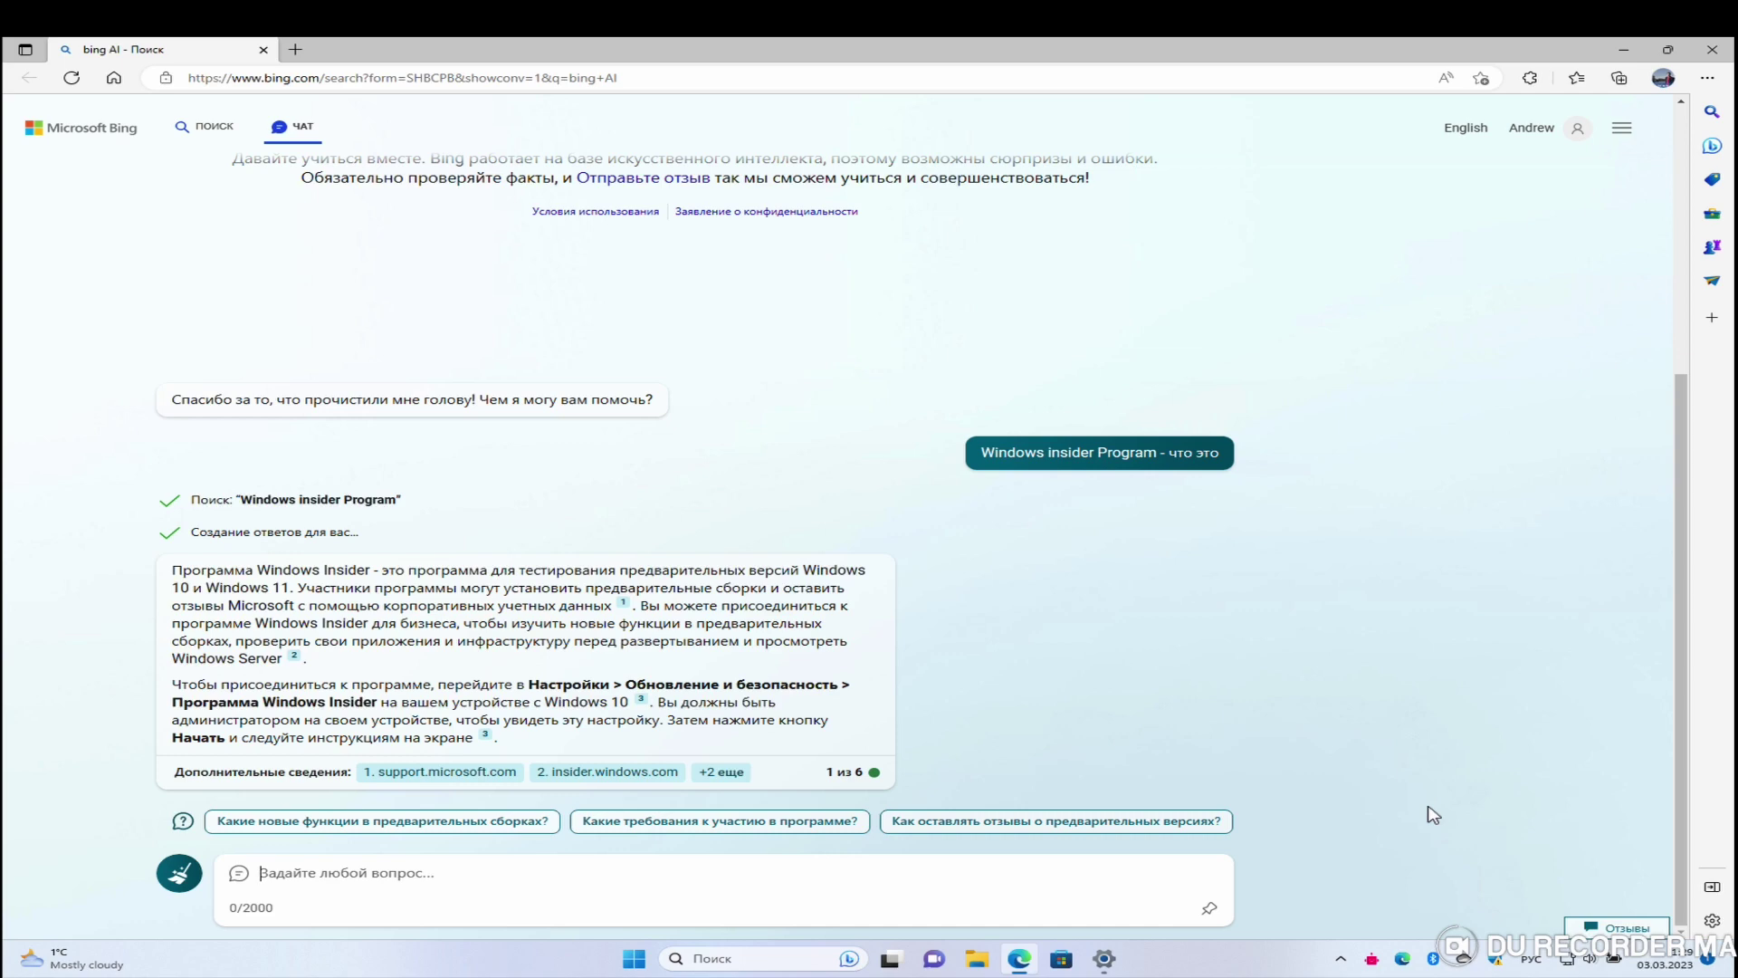
Step: Ask the suggested question "Какие требования к участию в программе?", review the conversation and close the browser
left_click(719, 822)
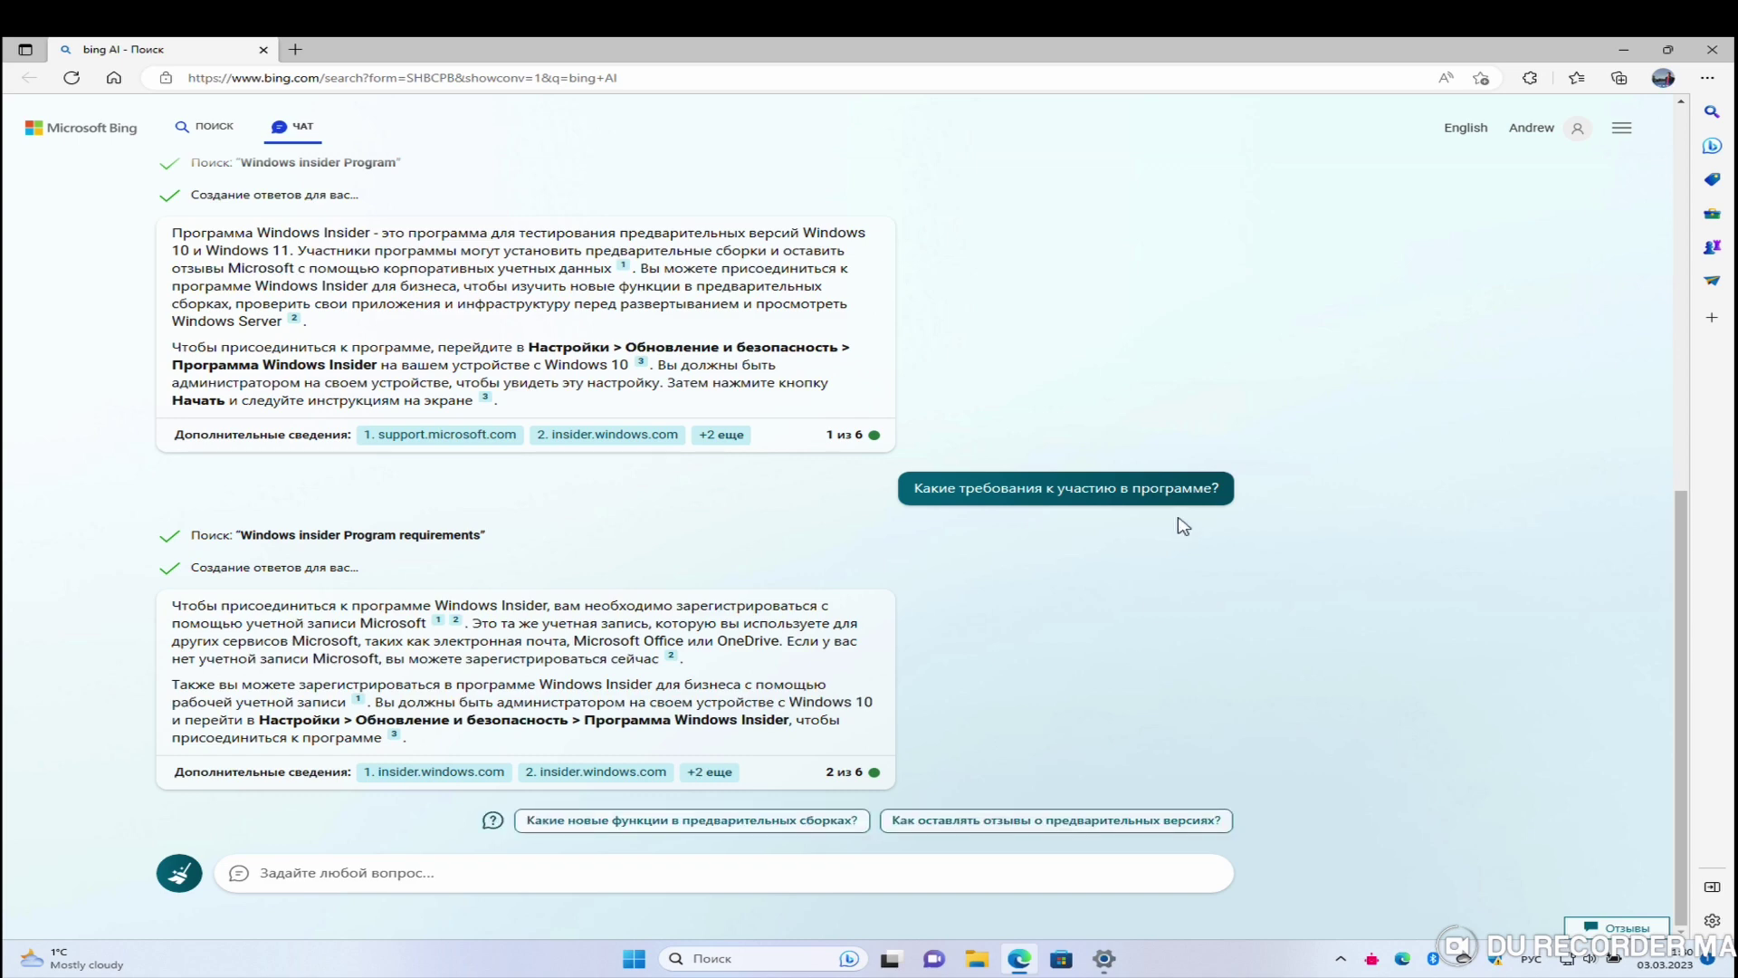
scroll(967, 392, "up", 2)
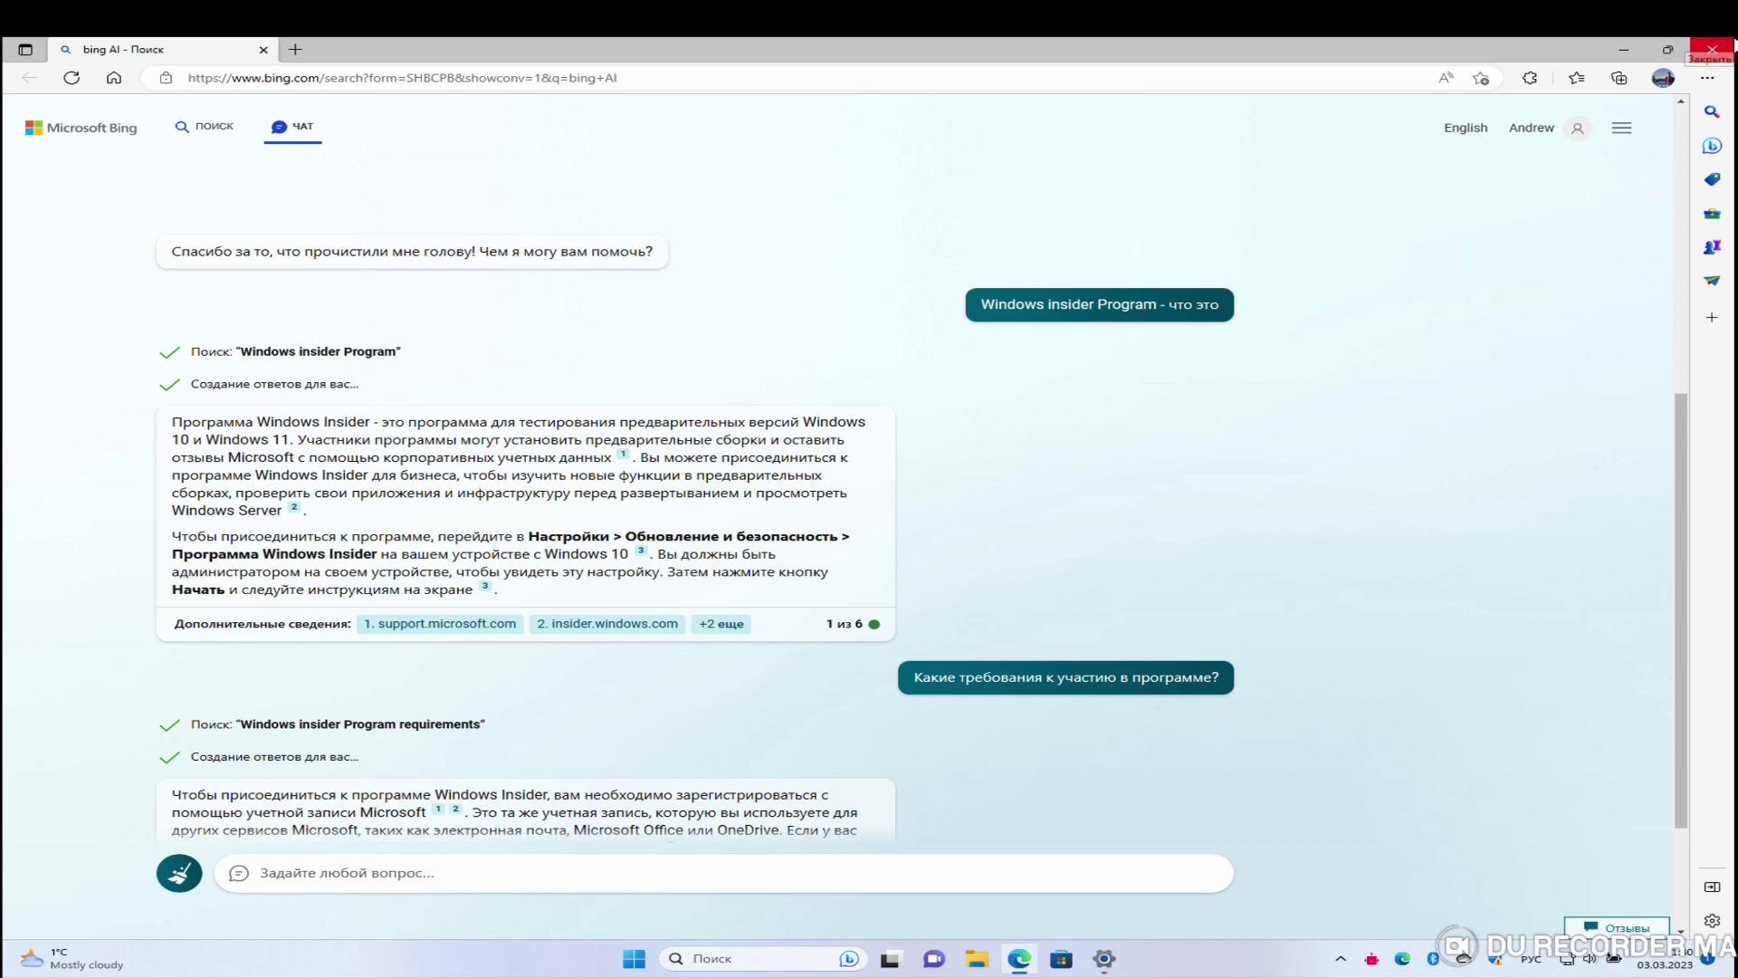
left_click(1733, 43)
key("alt+F4")
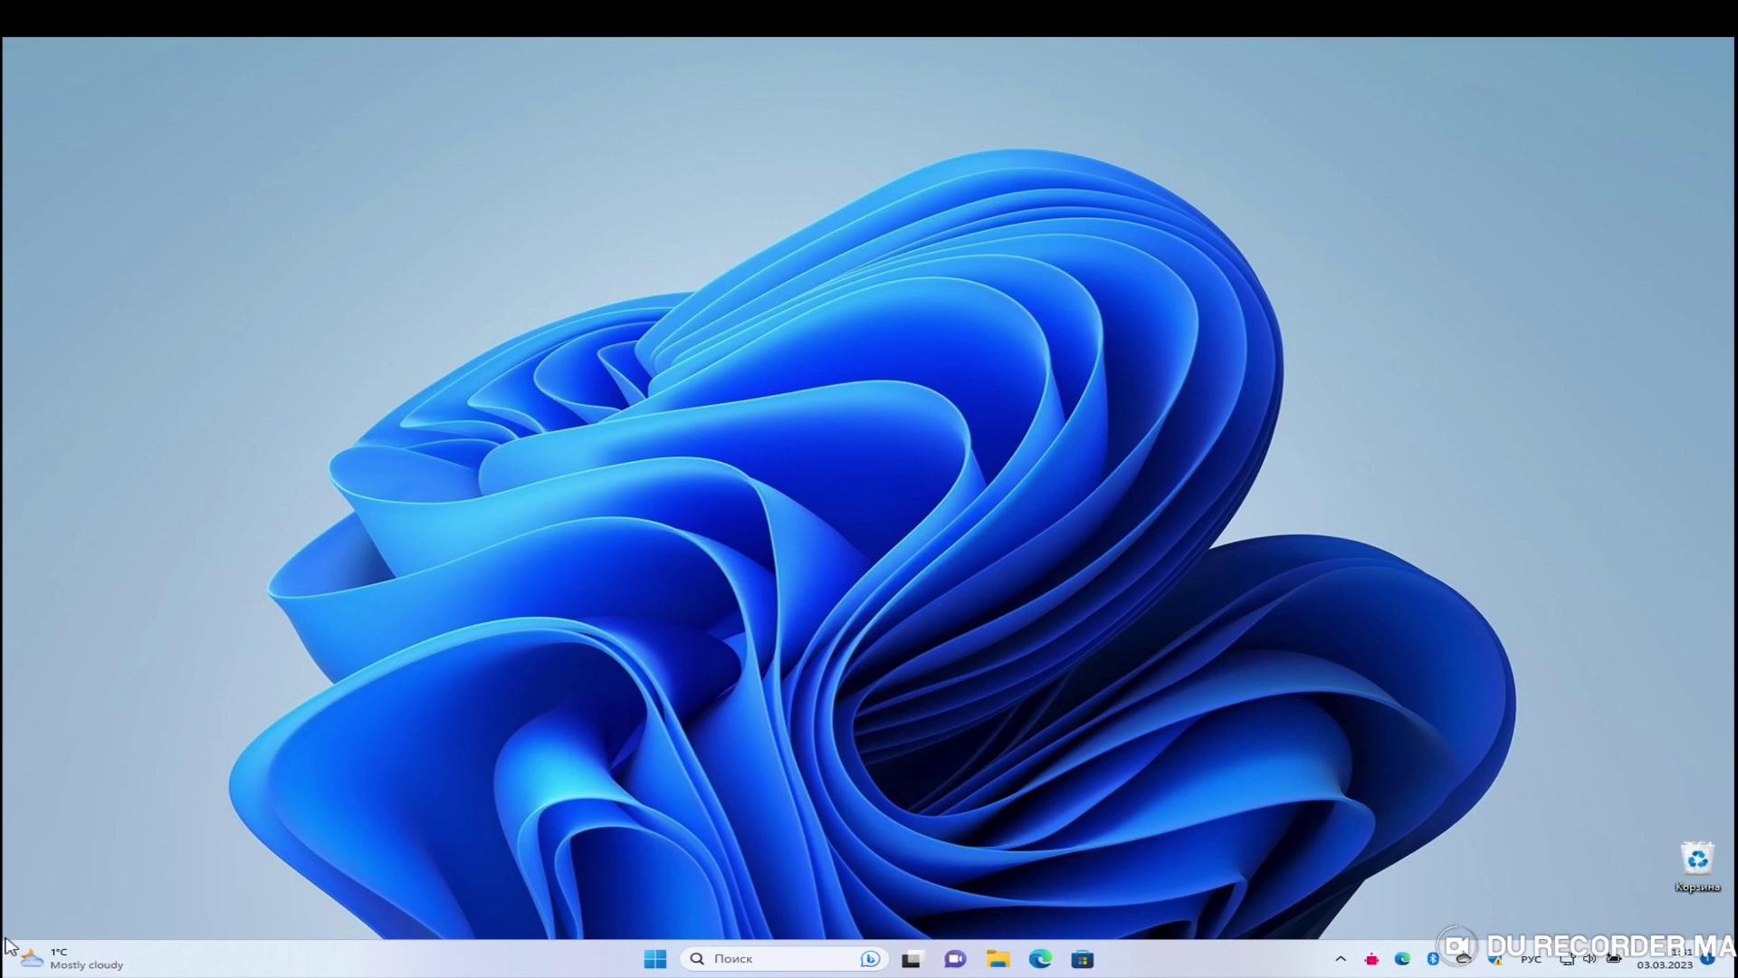
Step: View the widgets board in expanded and normal size, look over the widgets available to add, and close the board
left_click(80, 949)
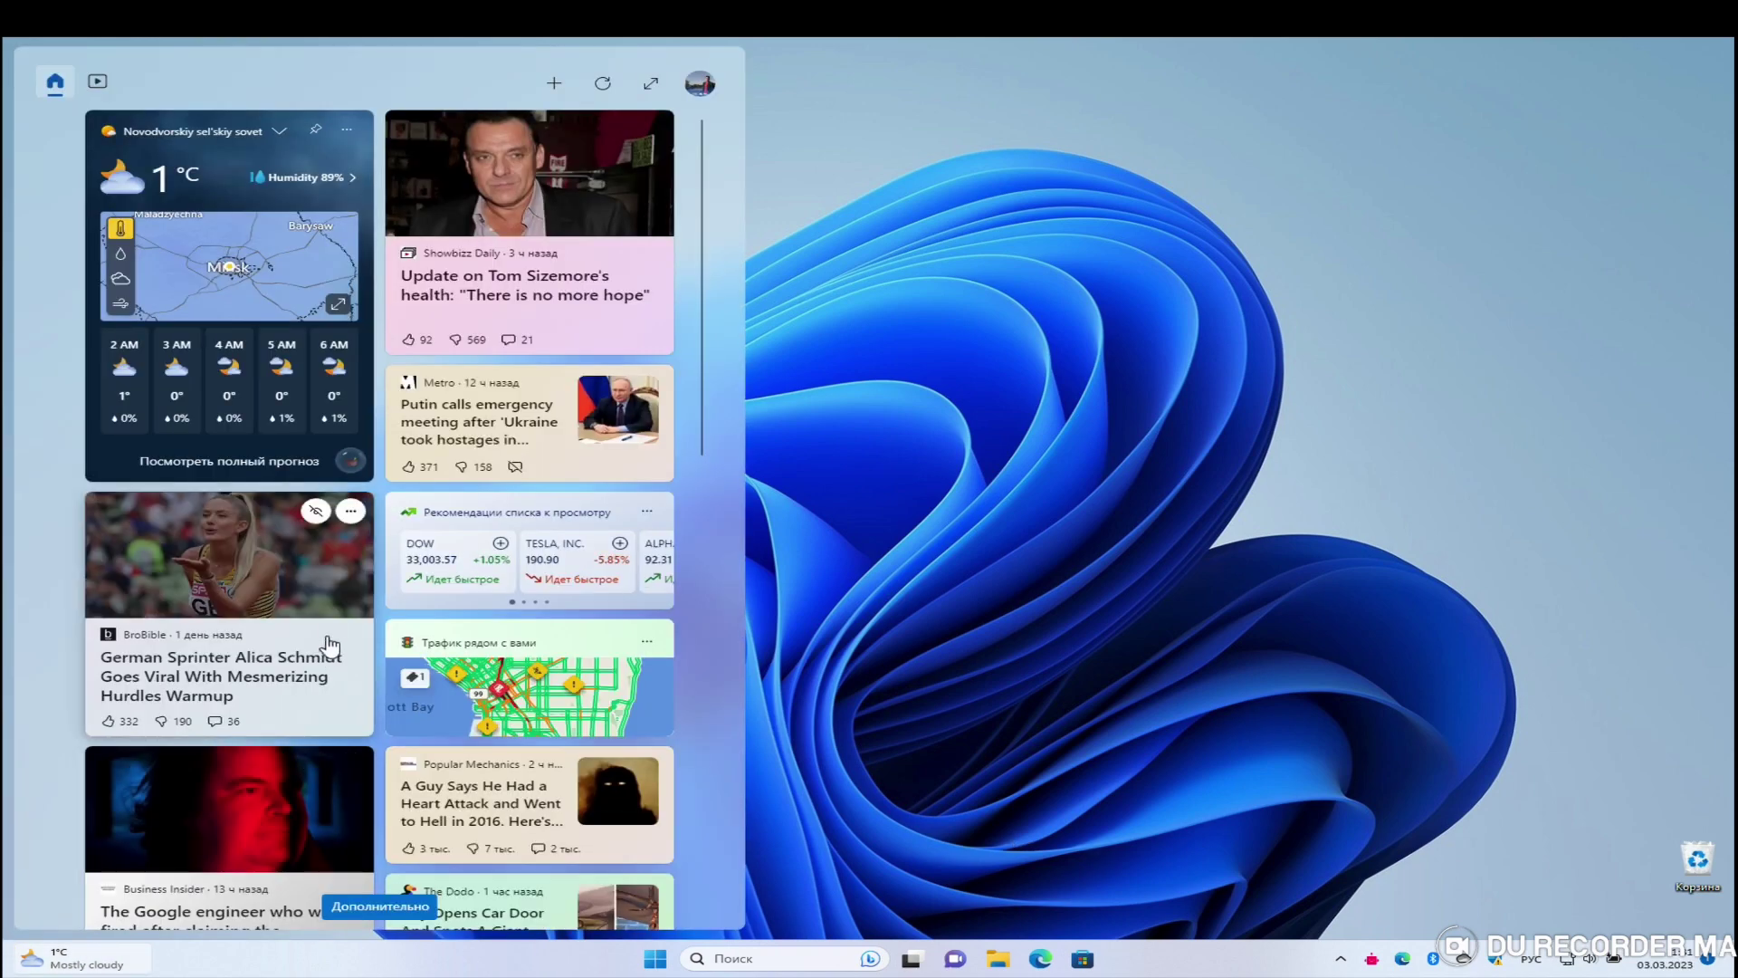
left_click(649, 78)
left_click(1402, 77)
left_click(554, 83)
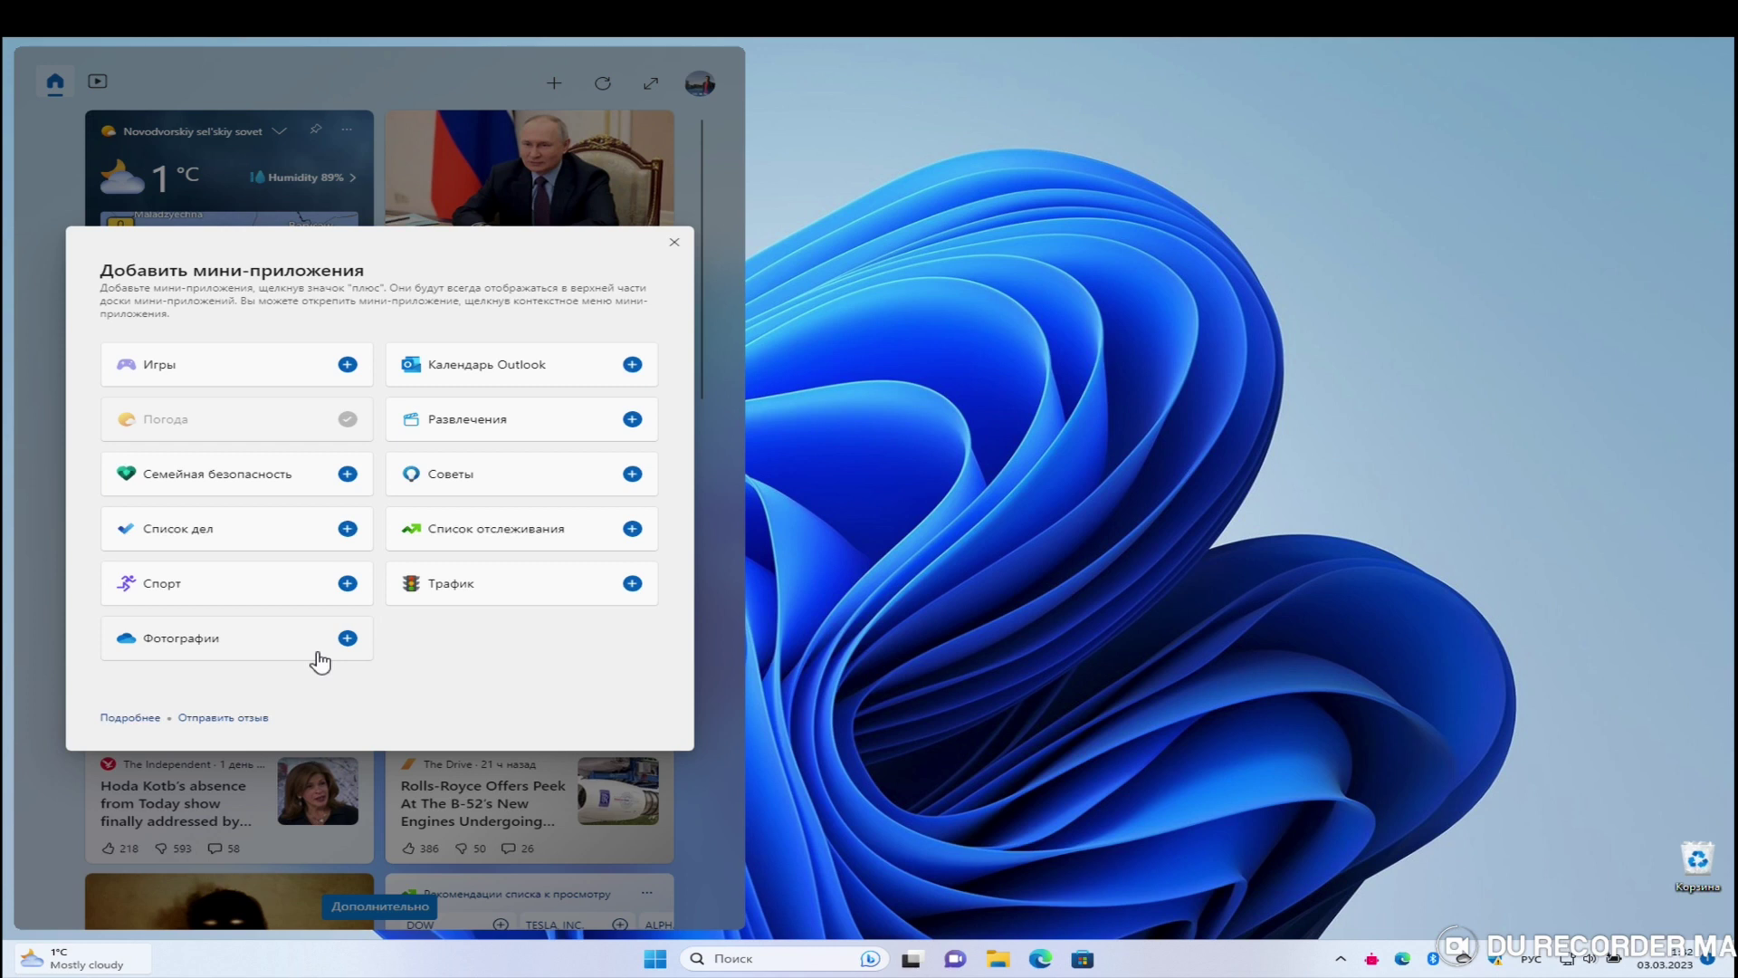
left_click(851, 230)
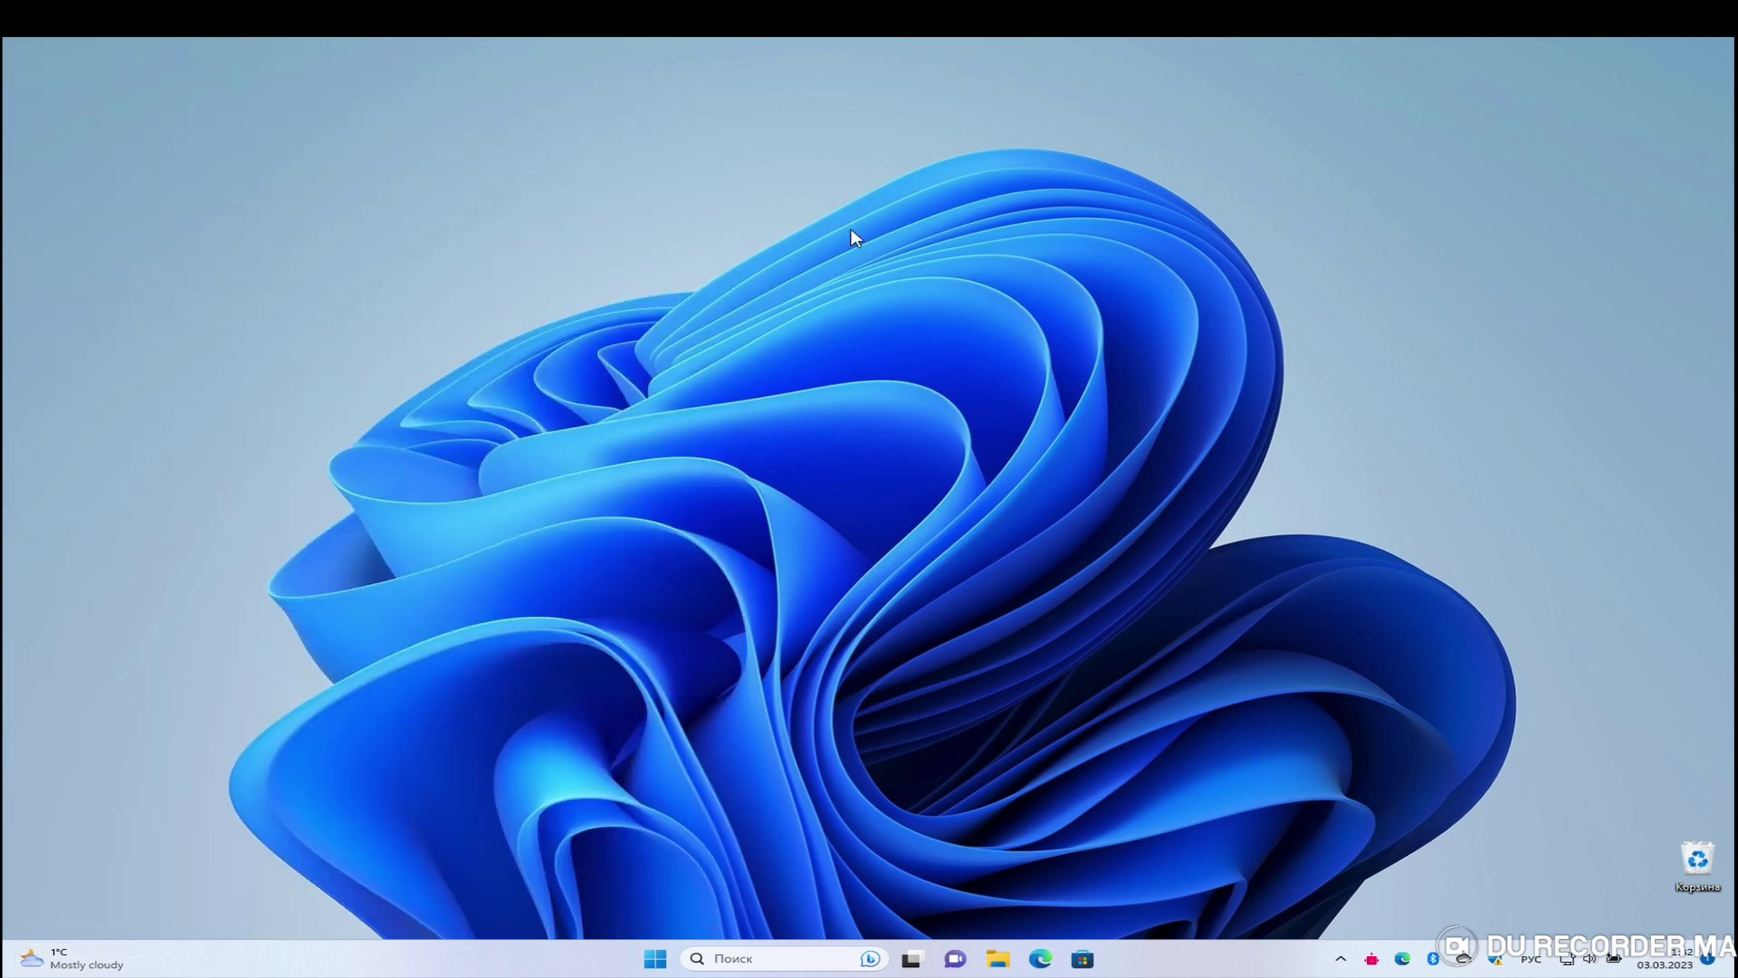
Step: Launch Быстрая поддержка from the full app list, move its window nearer the screen's centre and choose Помочь пользователю
left_click(656, 960)
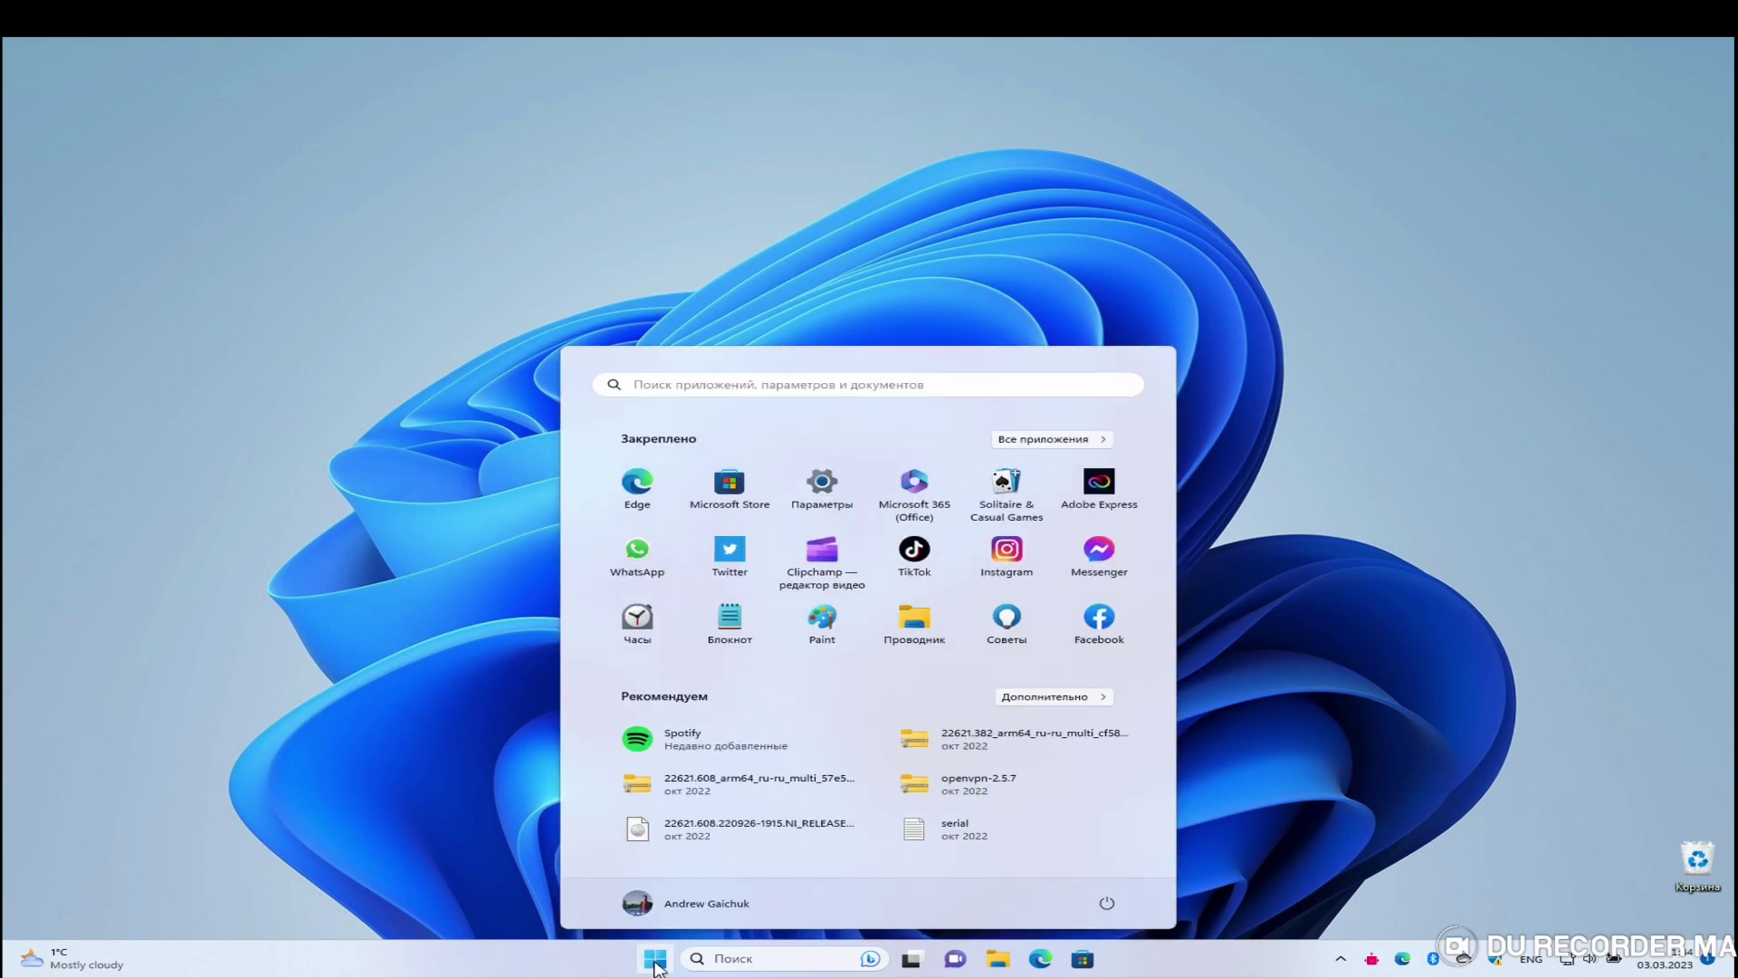
left_click(1041, 442)
left_click(649, 731)
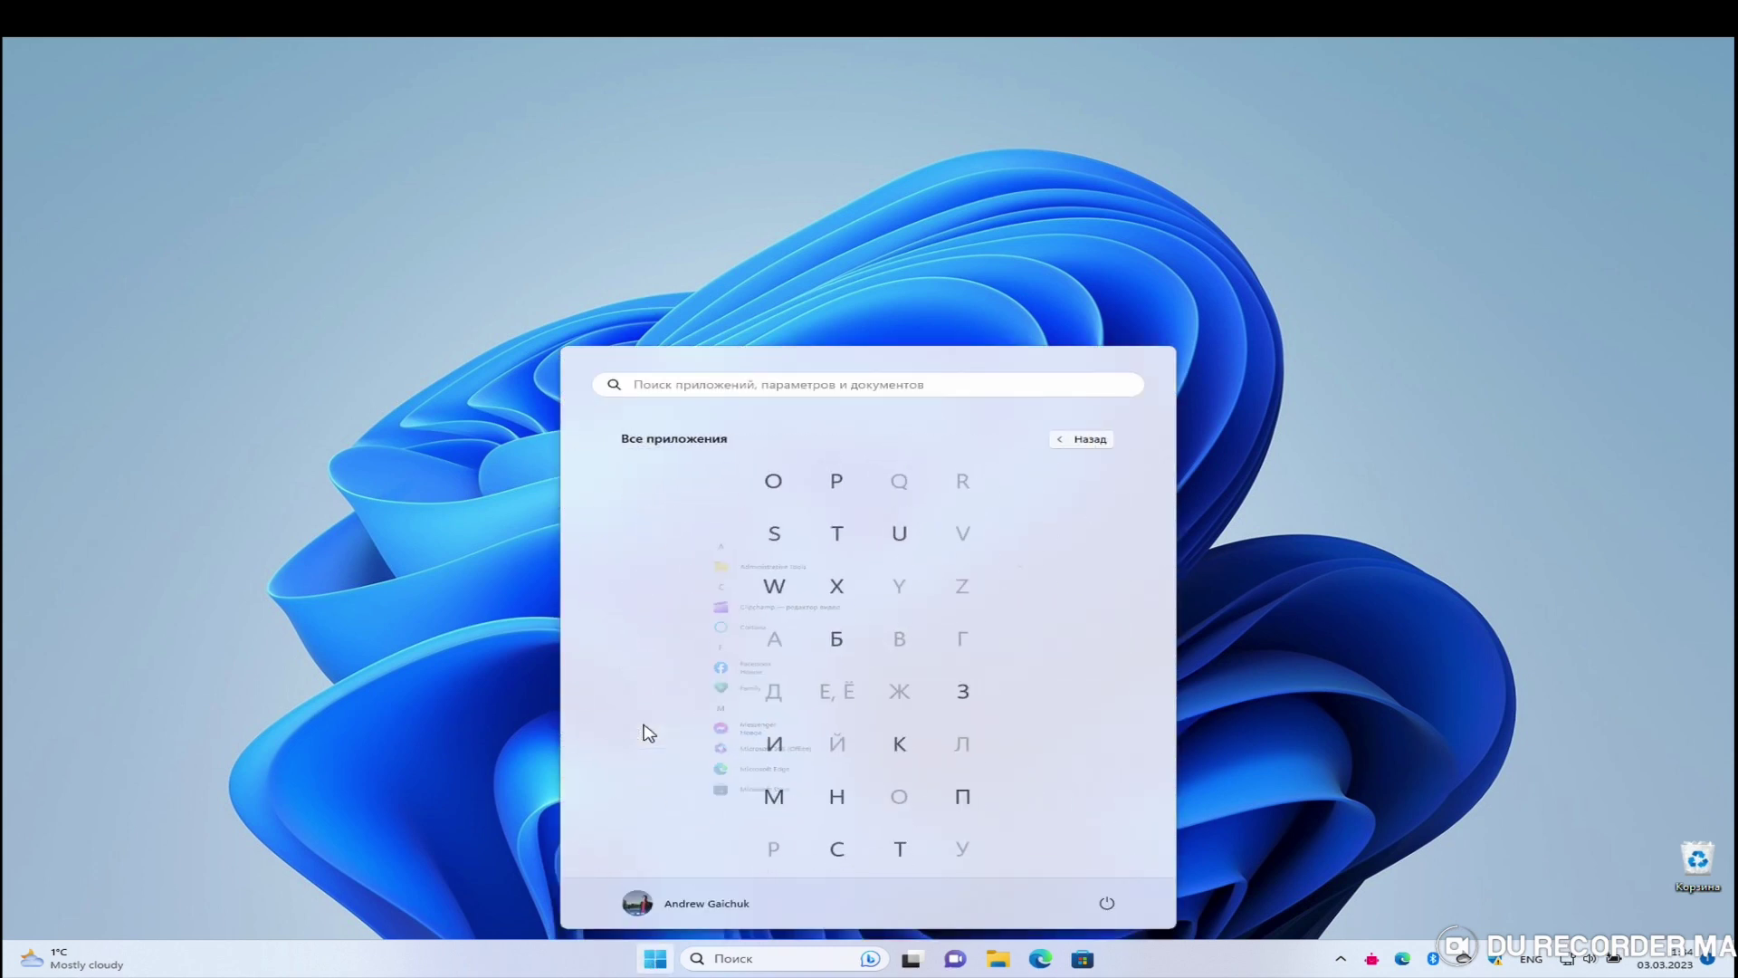
scroll(812, 733, "down", 1)
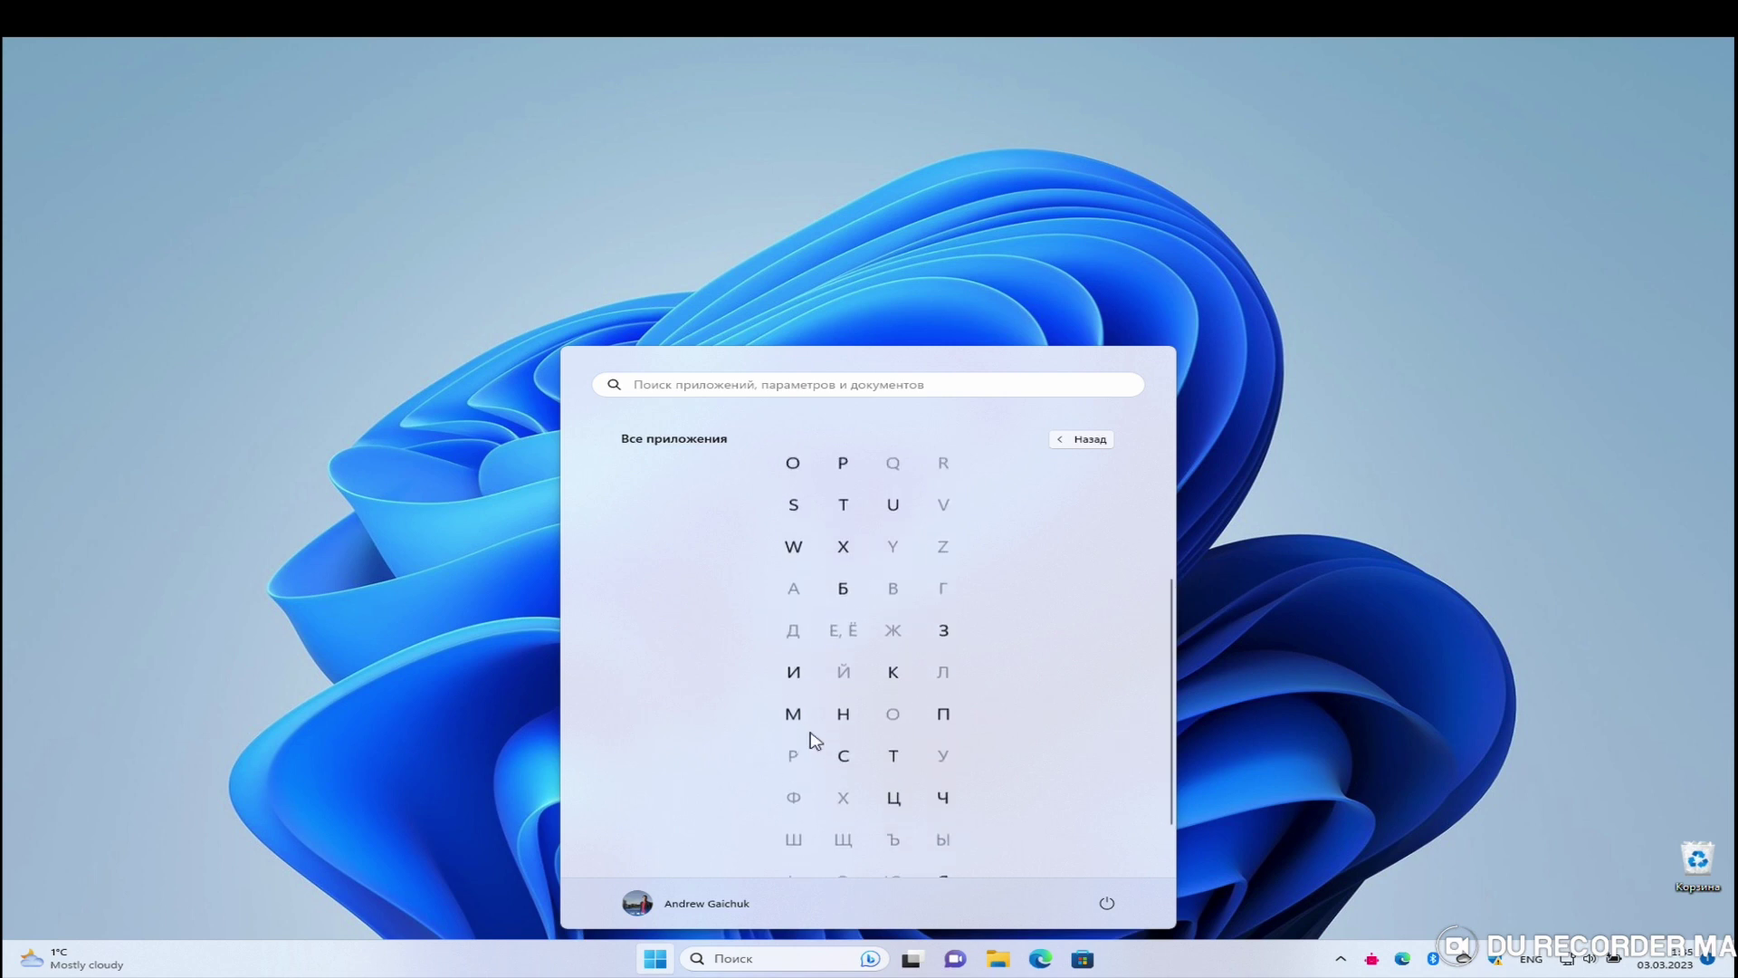
left_click(843, 587)
left_click(732, 577)
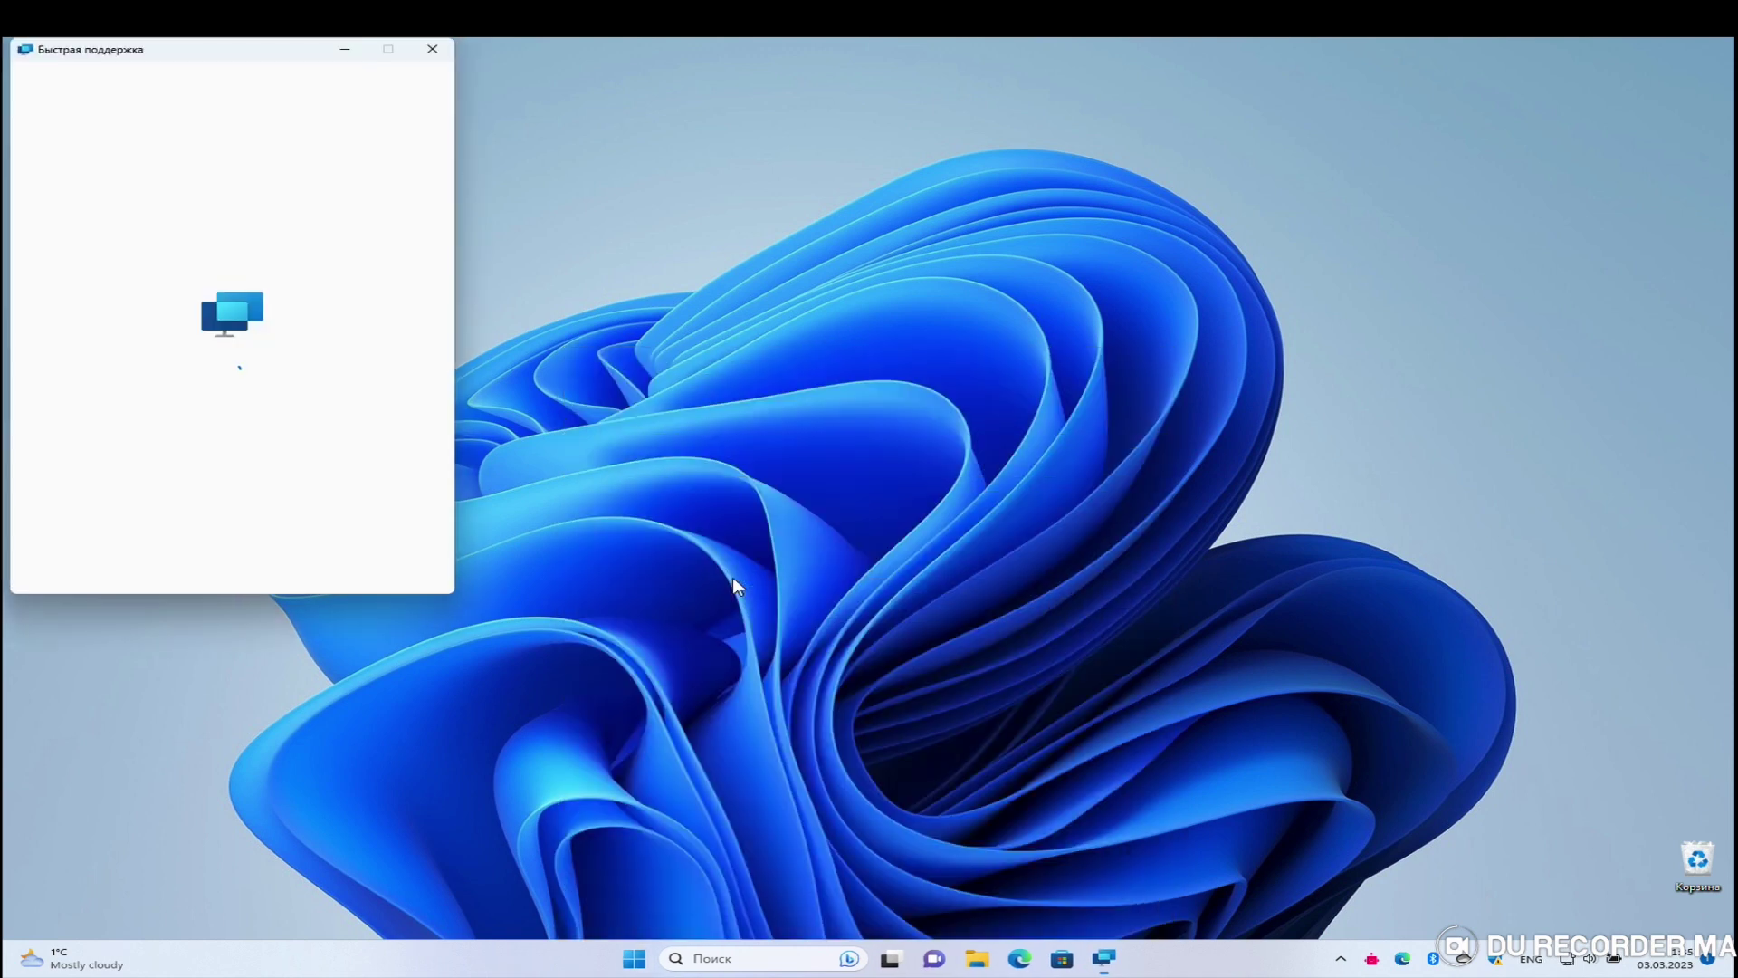
left_click_drag(233, 52, 586, 244)
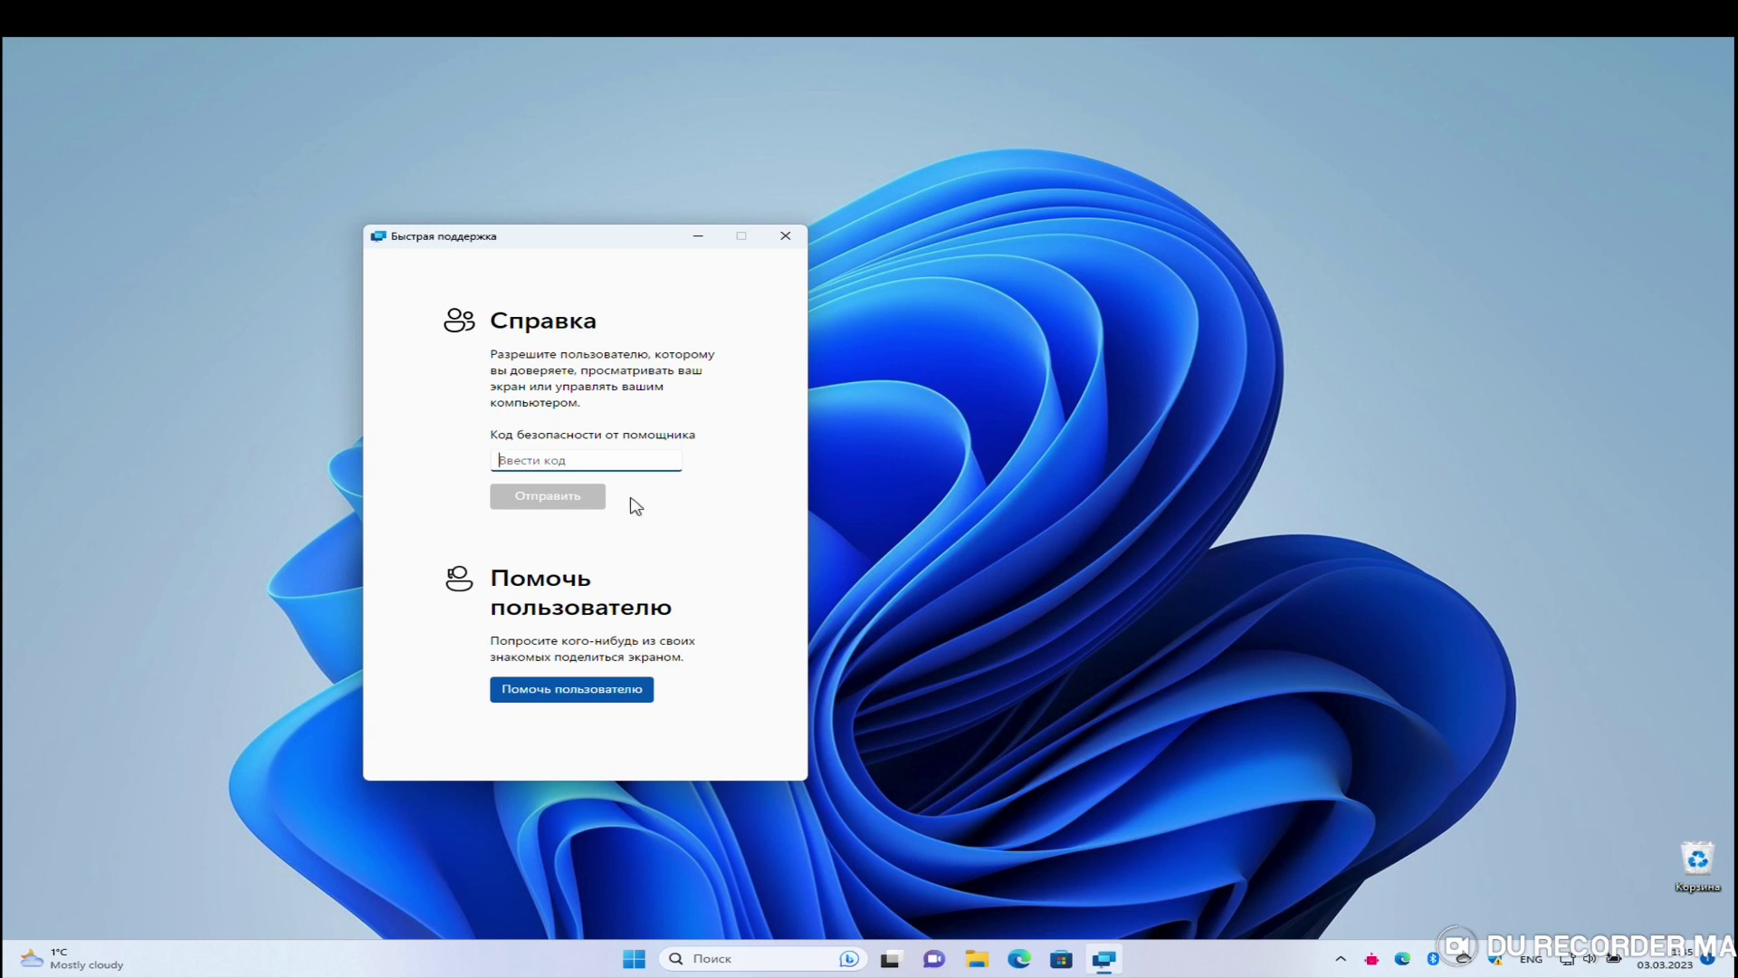
left_click(583, 702)
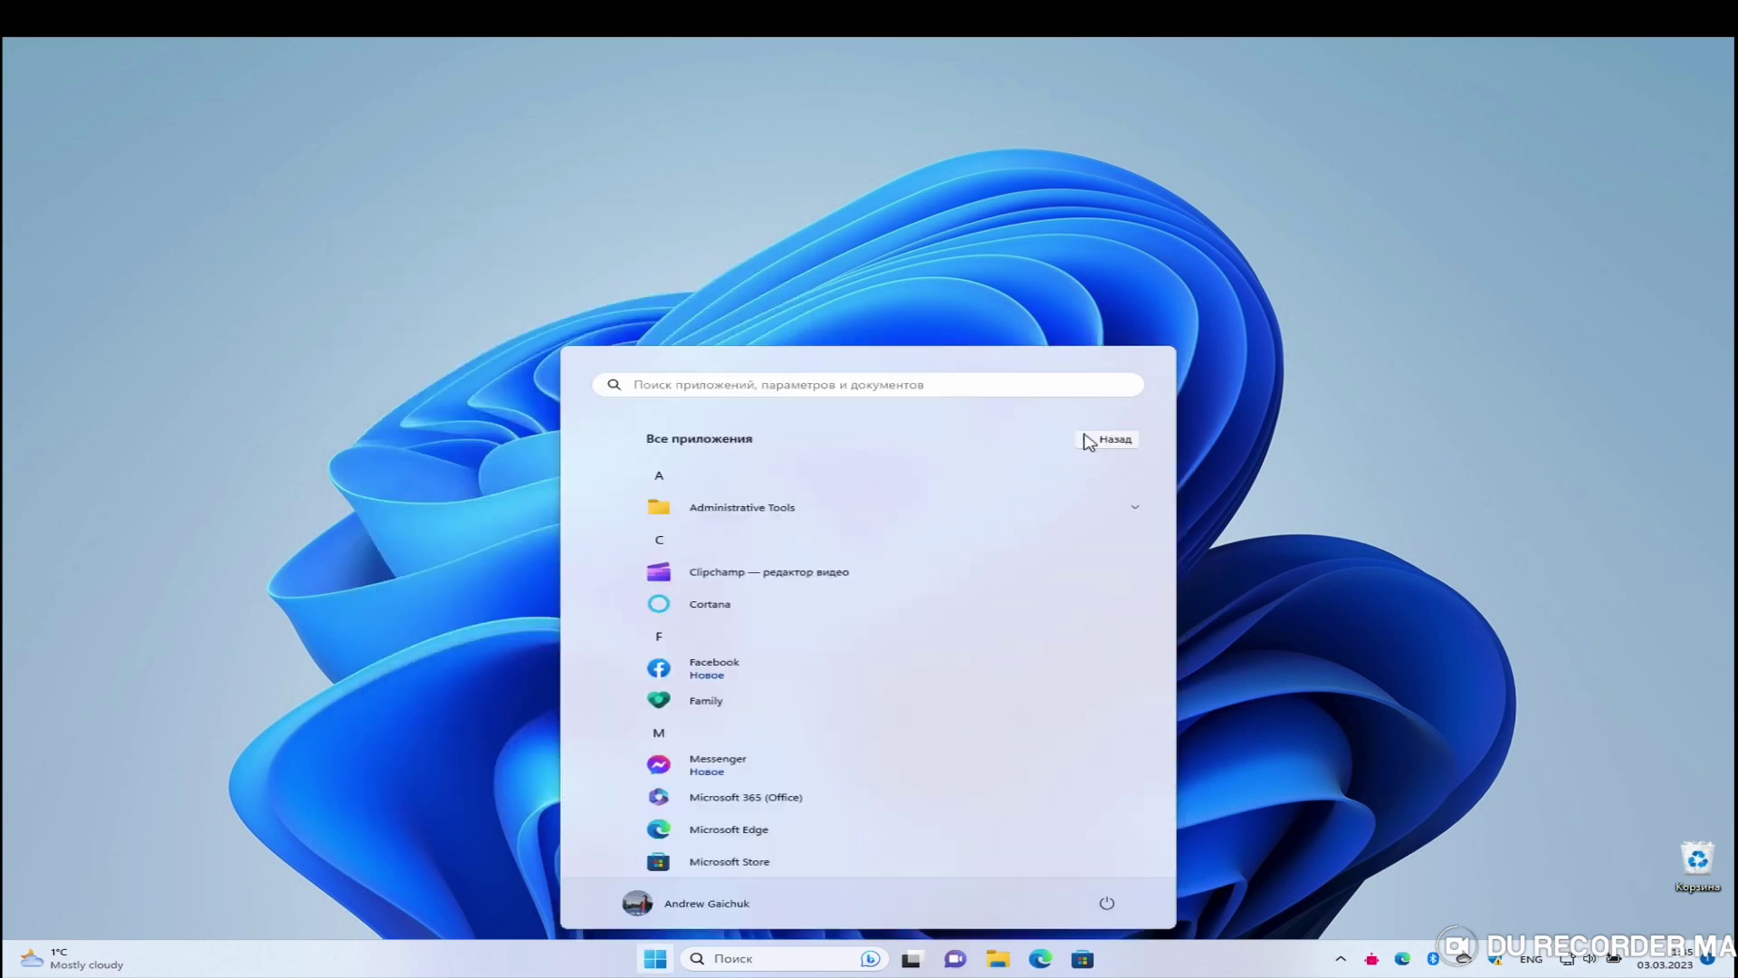
Step: Find Ножницы in the full app list using the letter index under Н and launch it
left_click(756, 639)
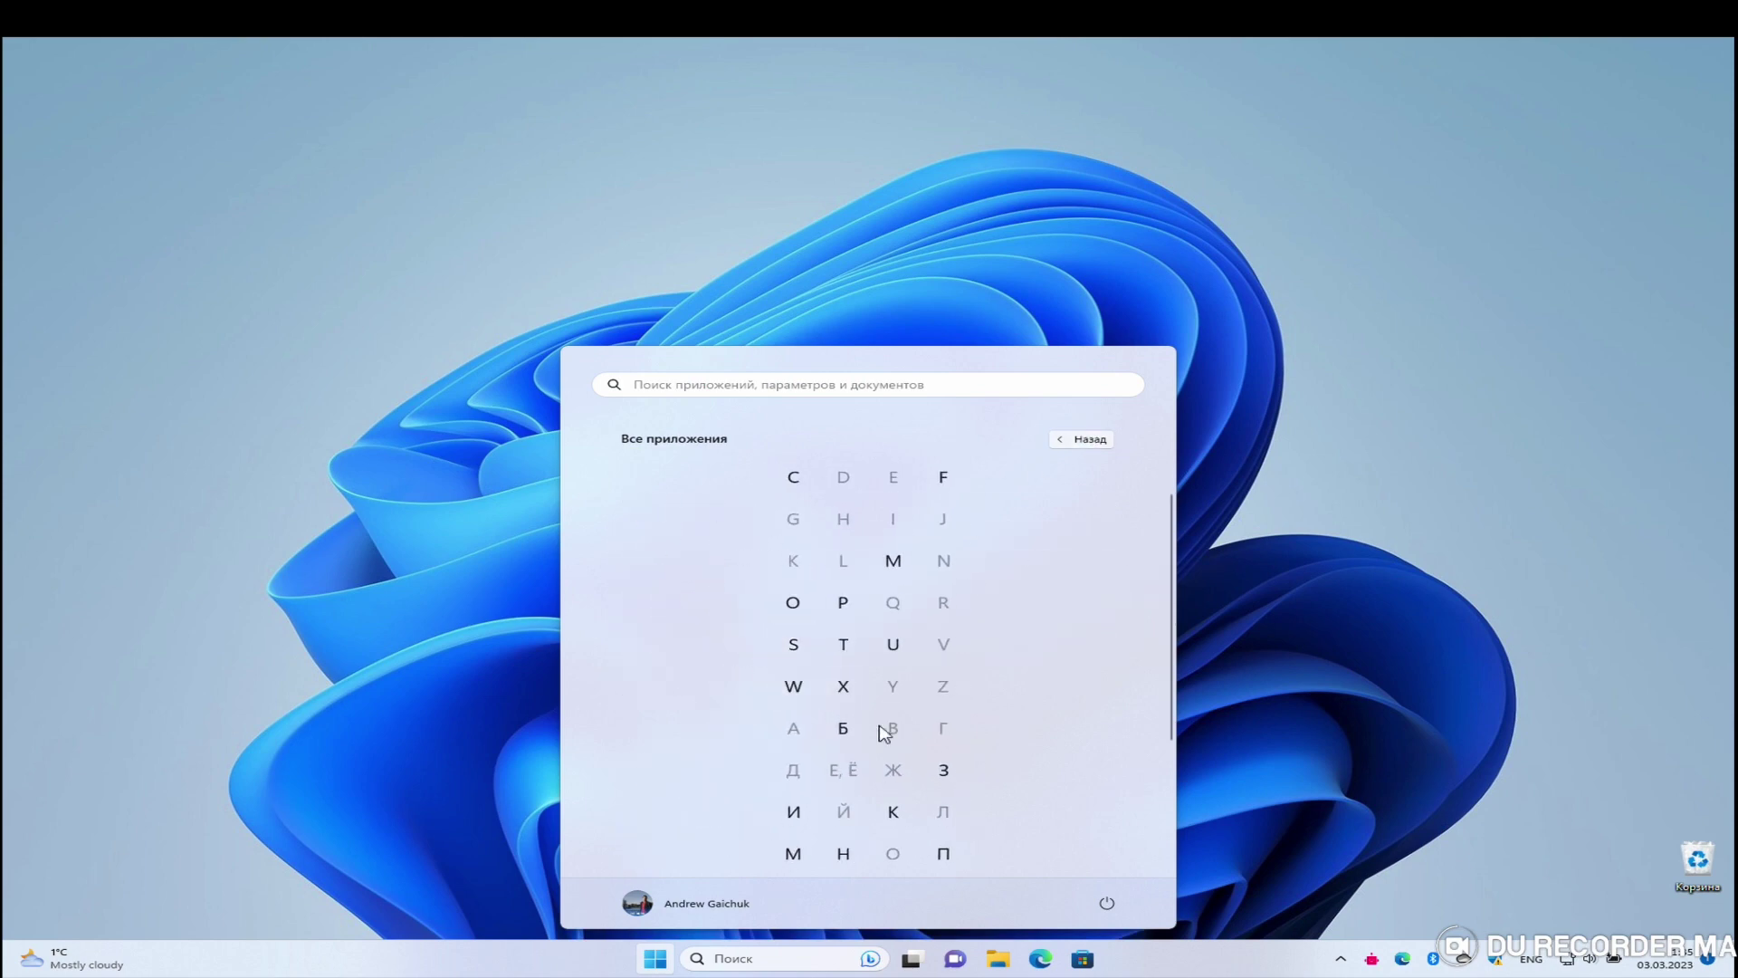
left_click(659, 961)
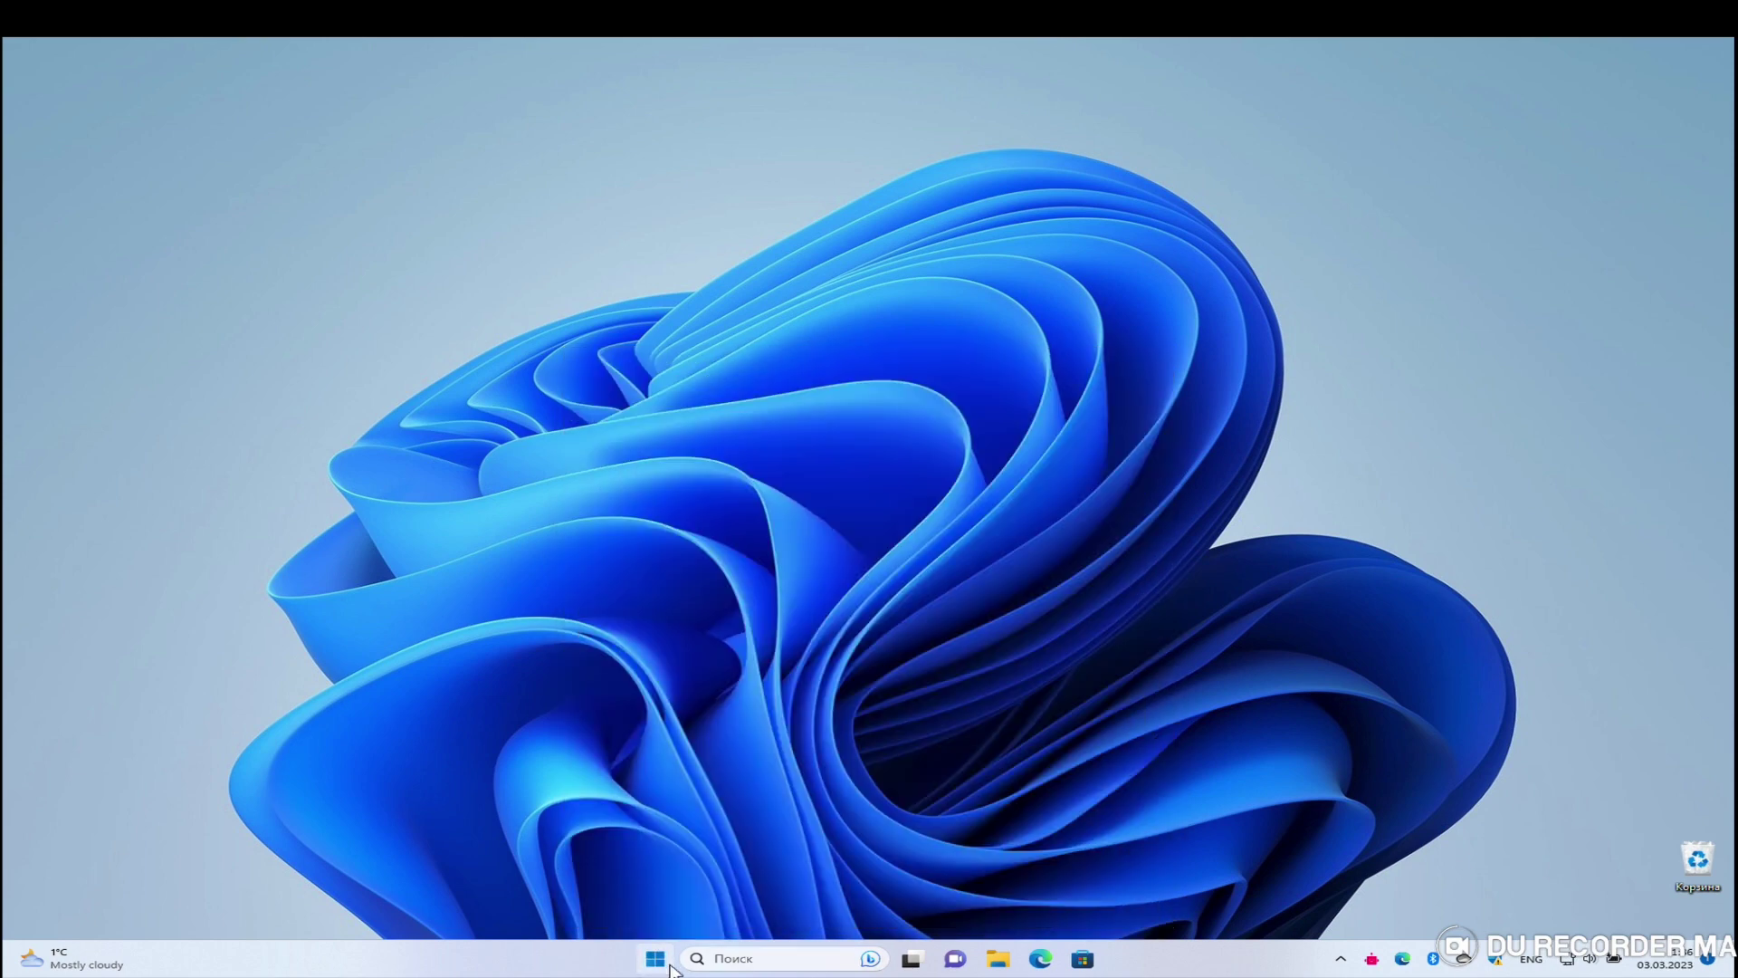
left_click(670, 965)
left_click(1046, 437)
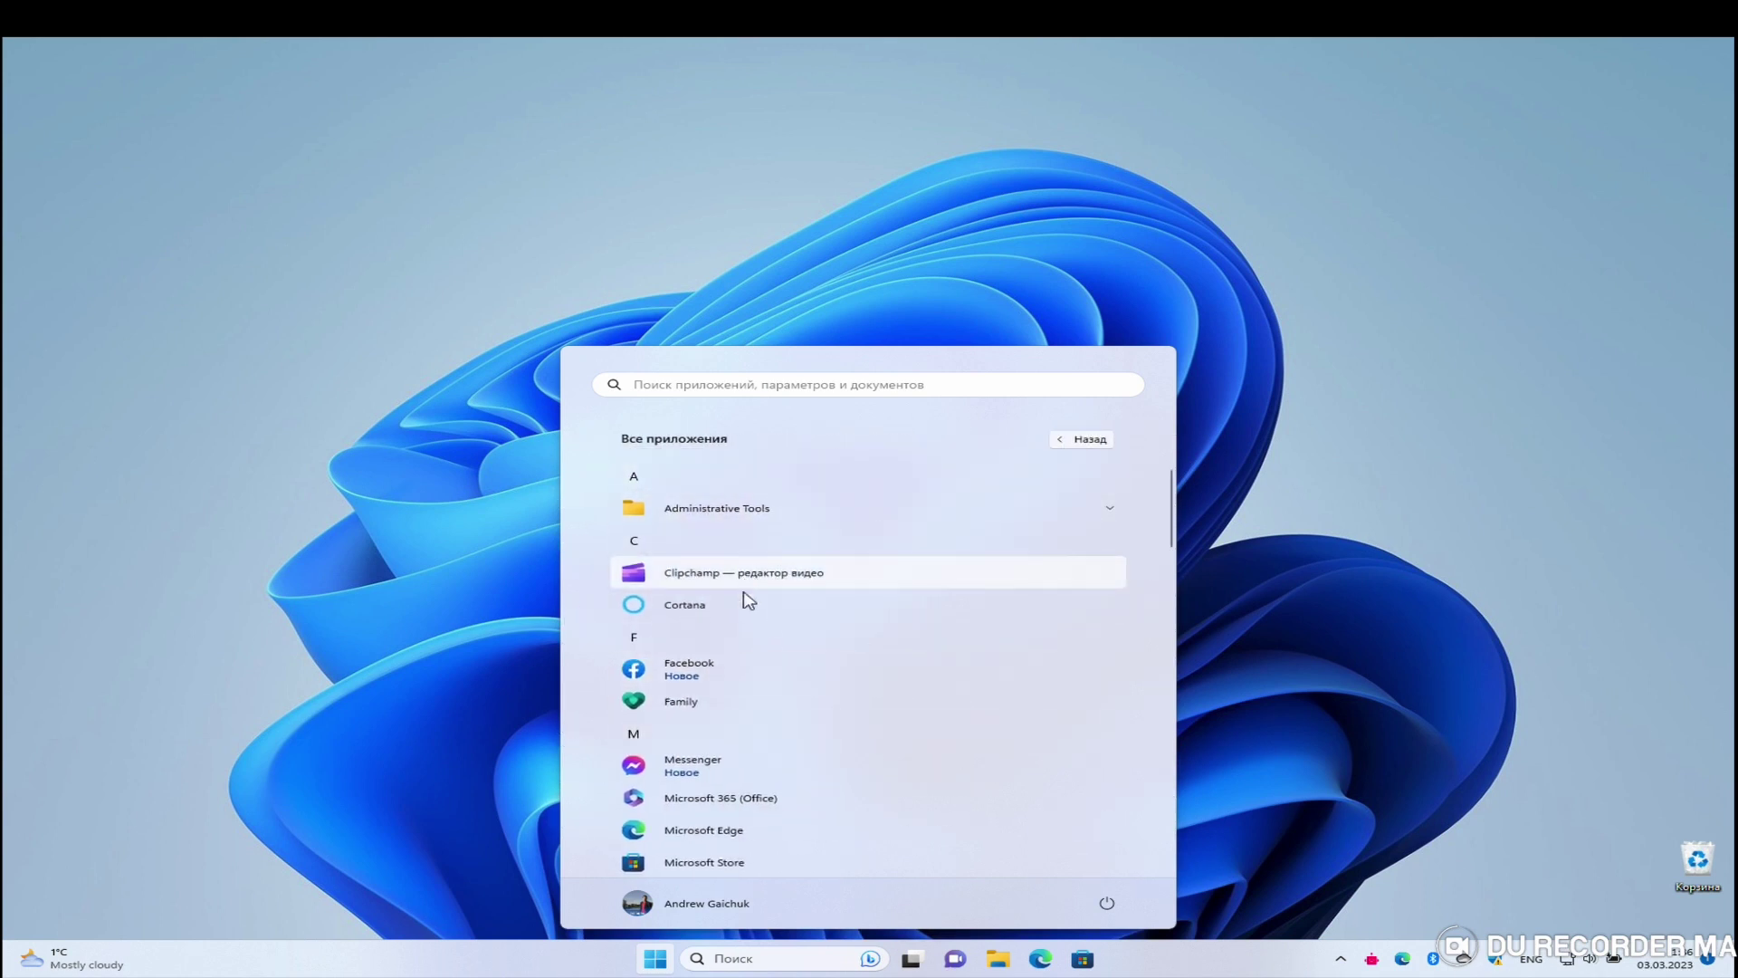
left_click(710, 645)
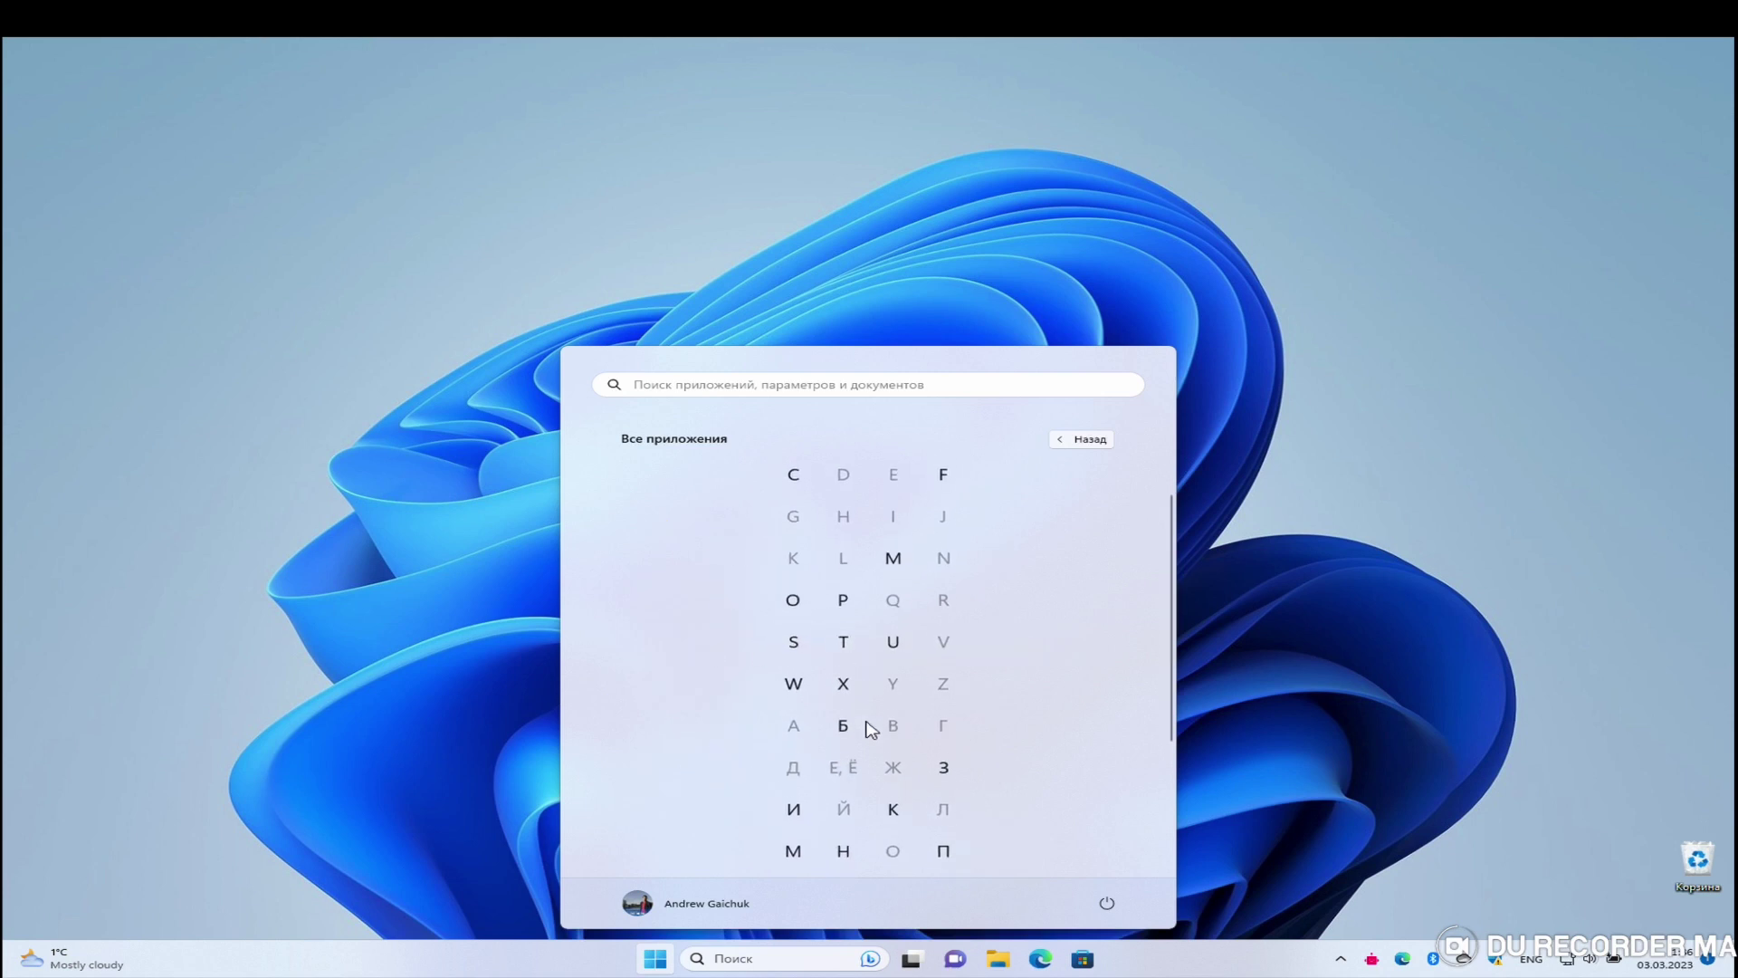
scroll(874, 726, "down", 1)
left_click(845, 822)
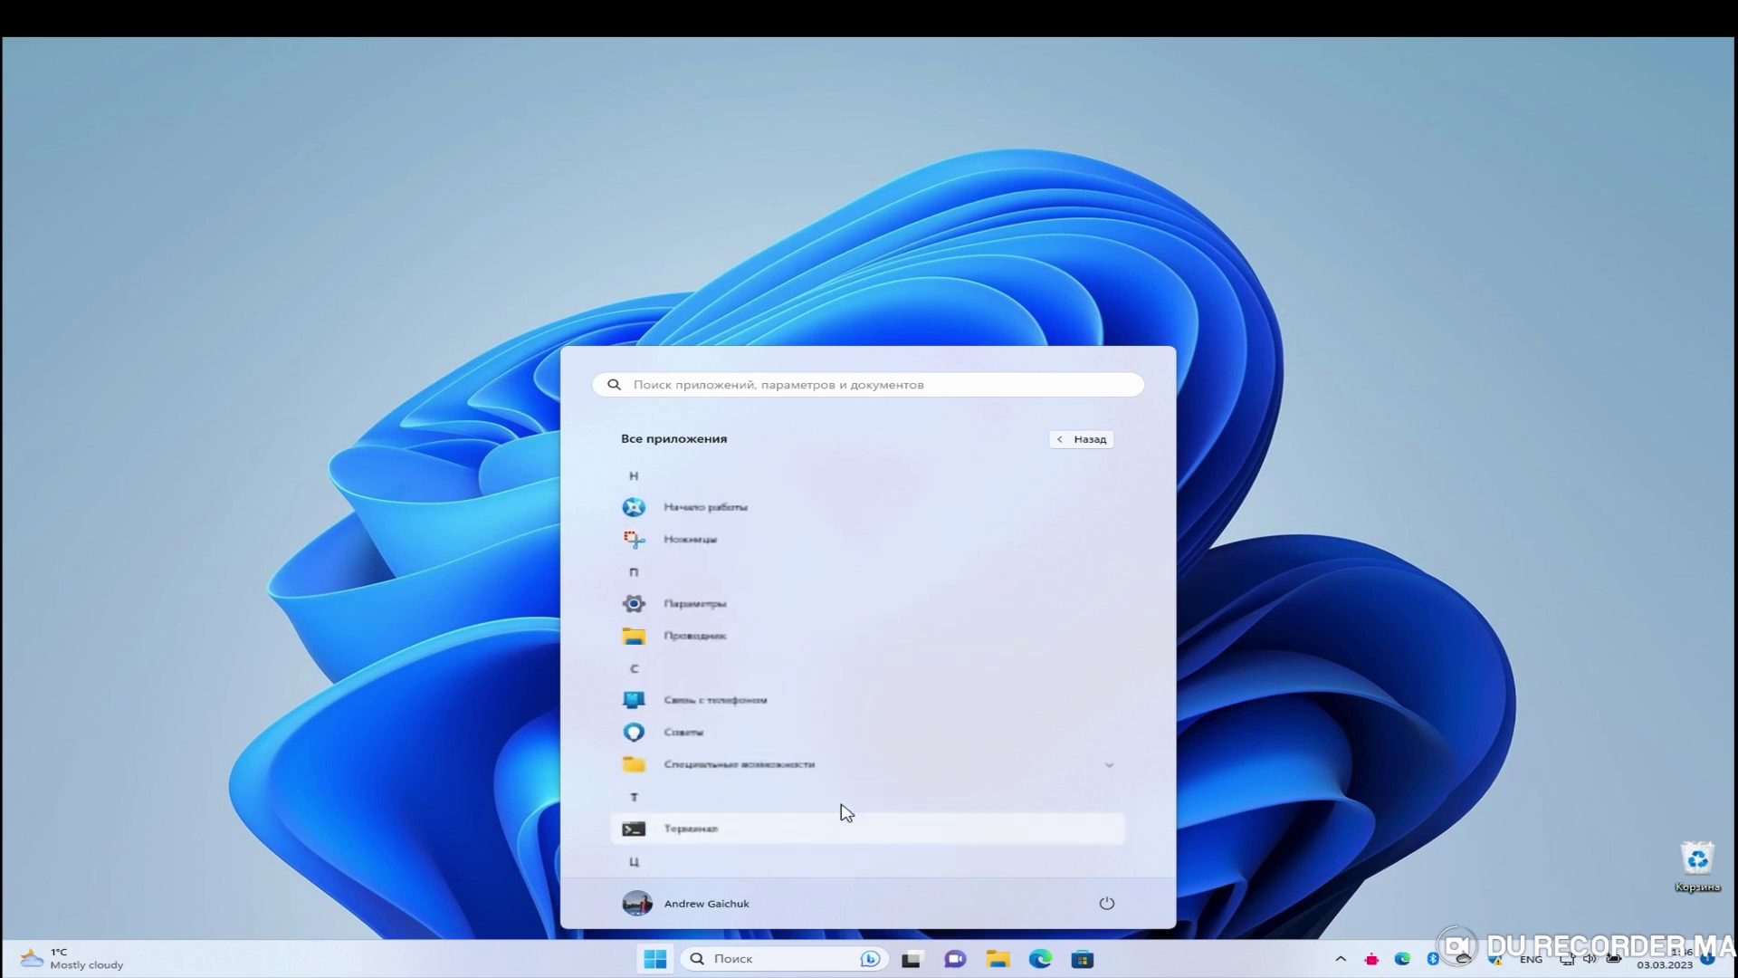
left_click(690, 541)
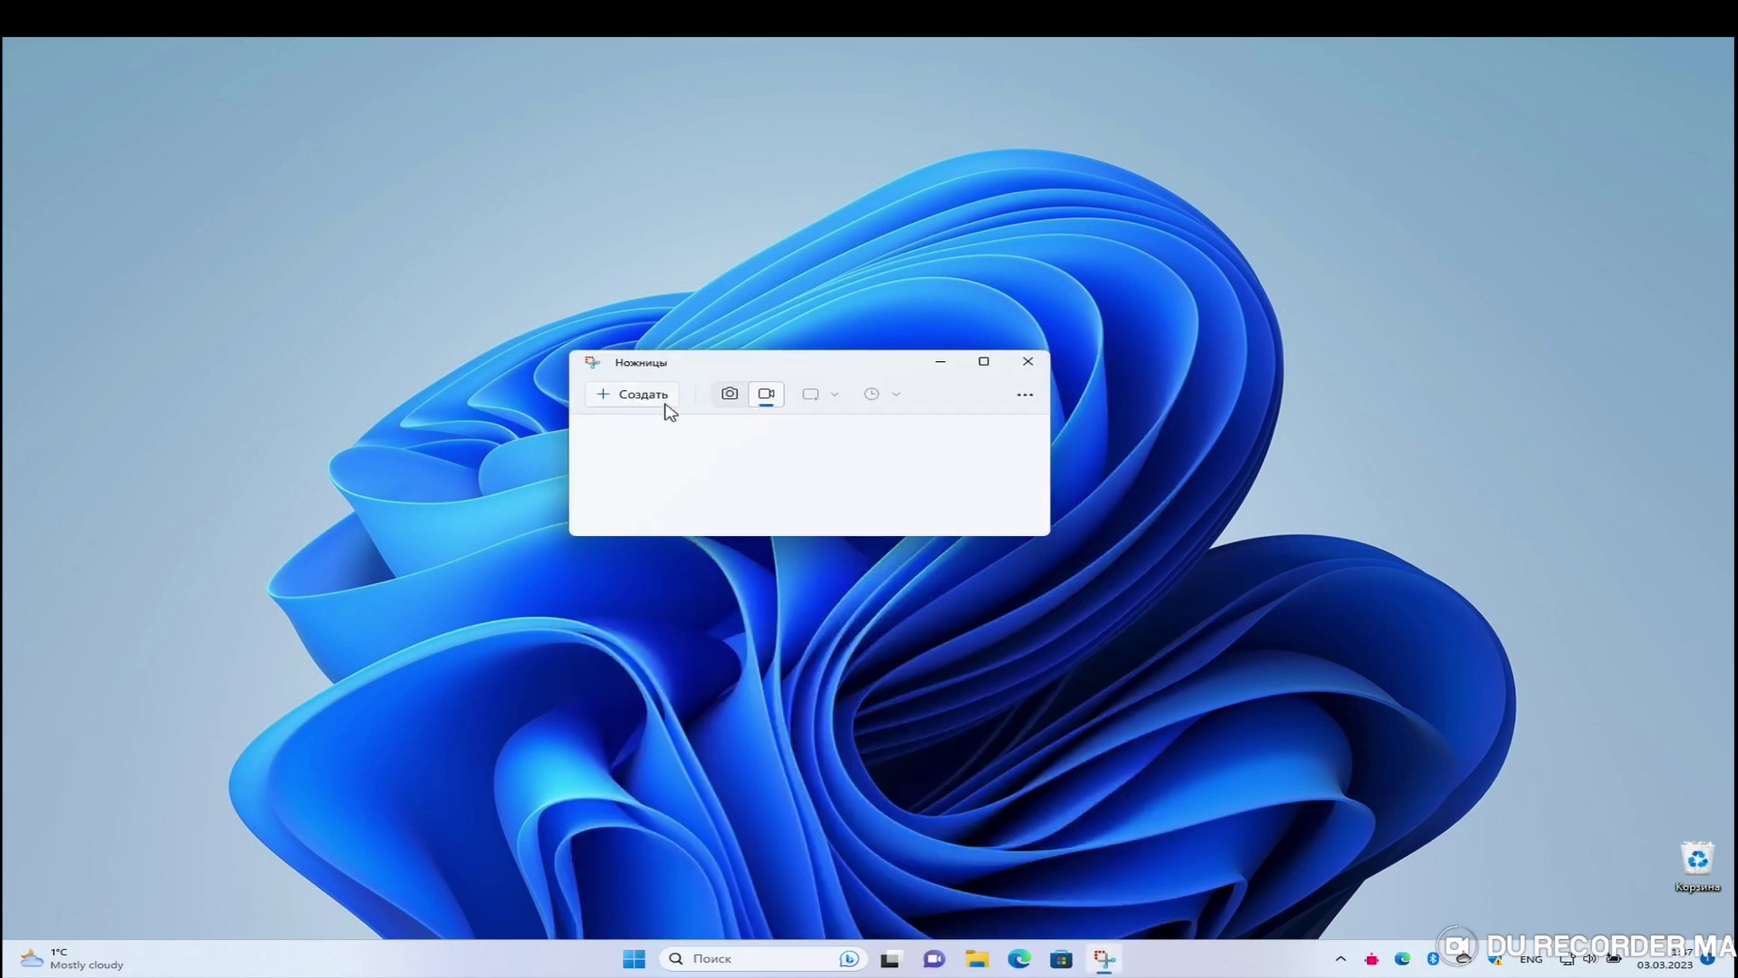
Step: Compare the snapshot and video modes in Ножницы, then create a new video recording with nearly the whole screen as its area
left_click(728, 401)
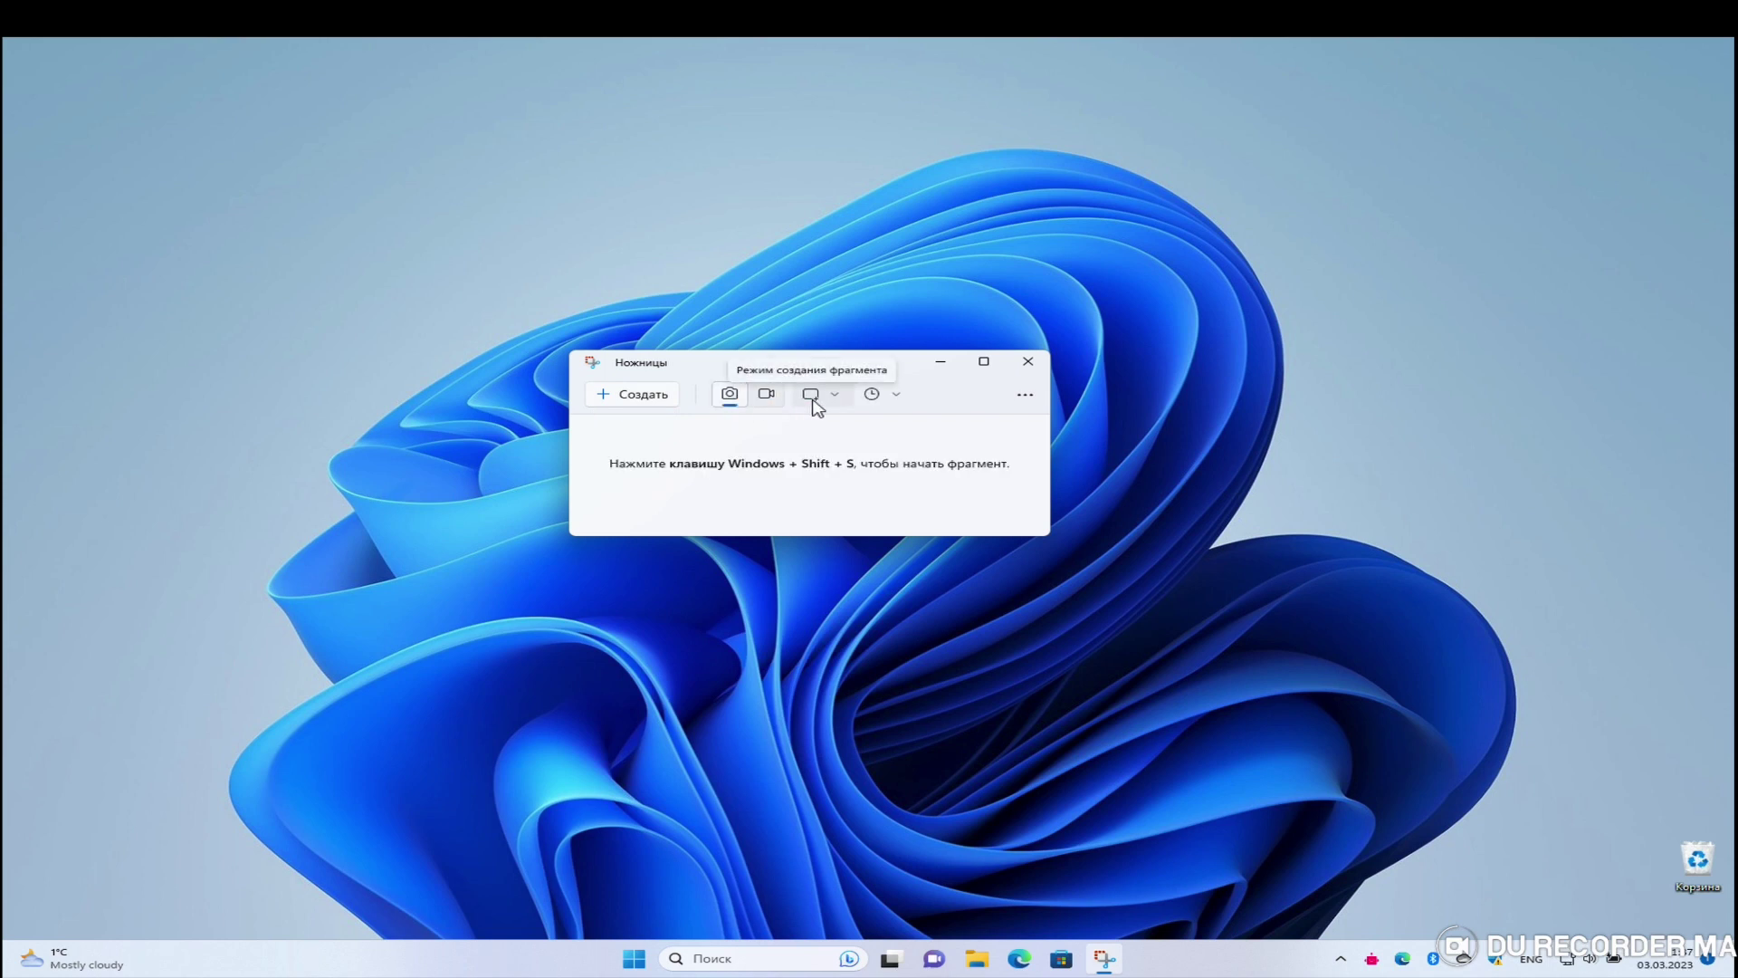
left_click(767, 400)
left_click(636, 398)
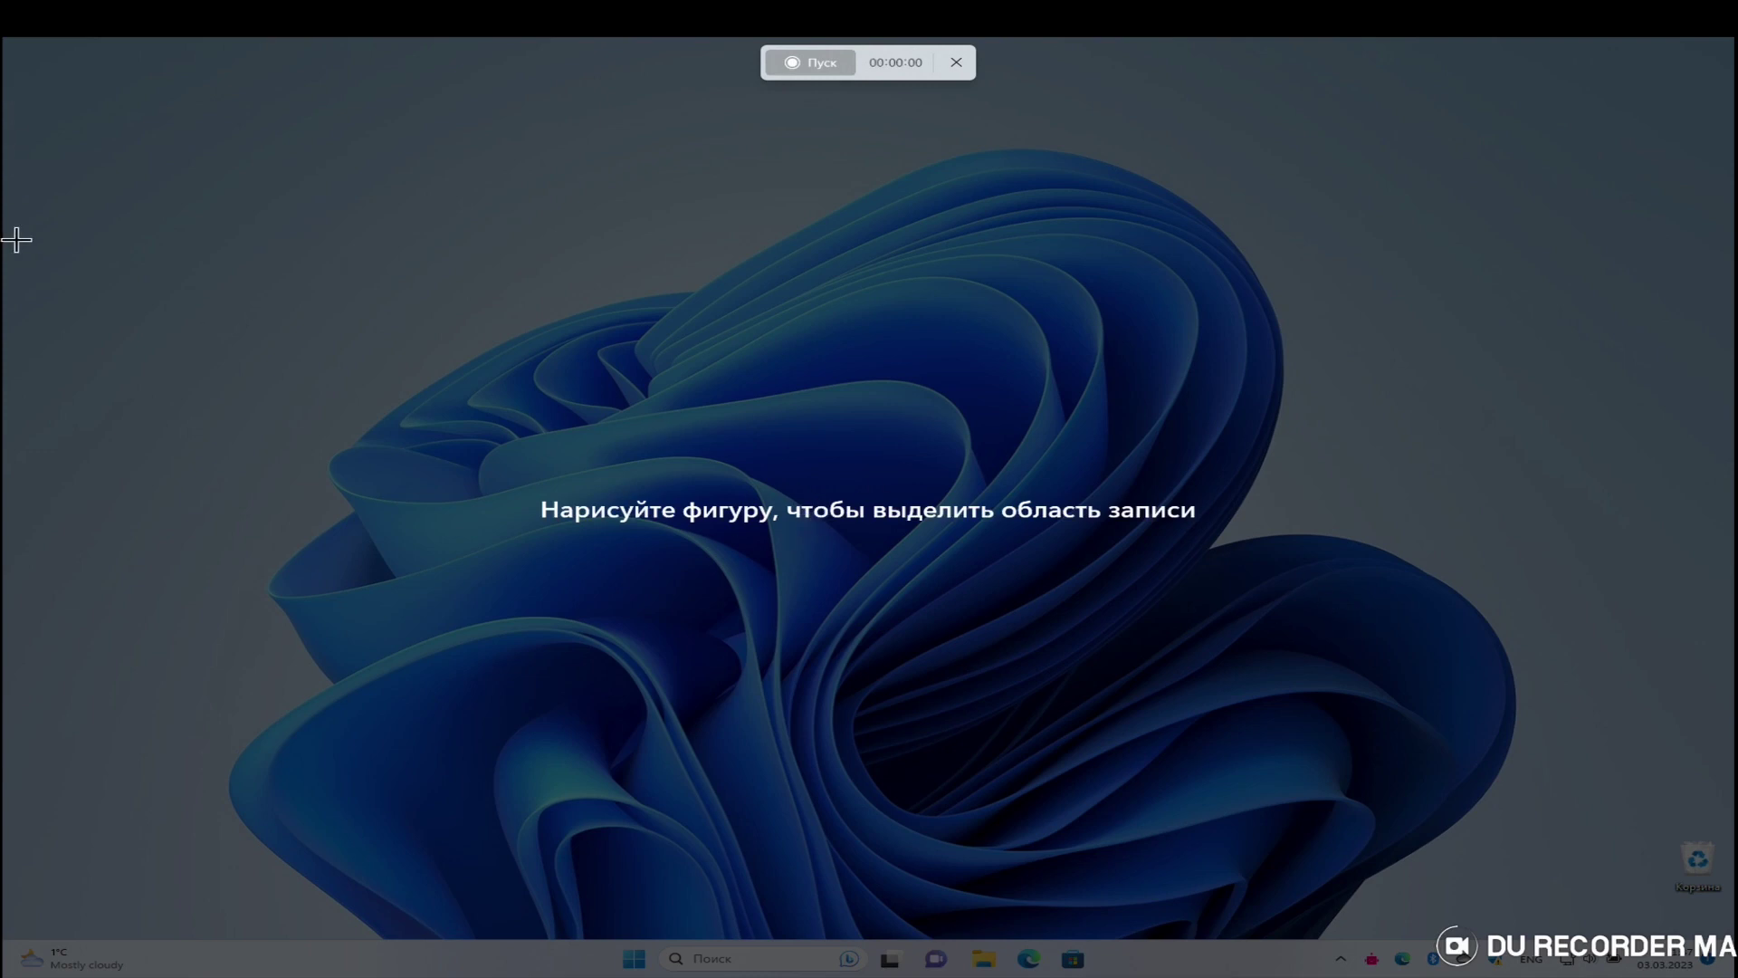
left_click_drag(16, 36, 1732, 970)
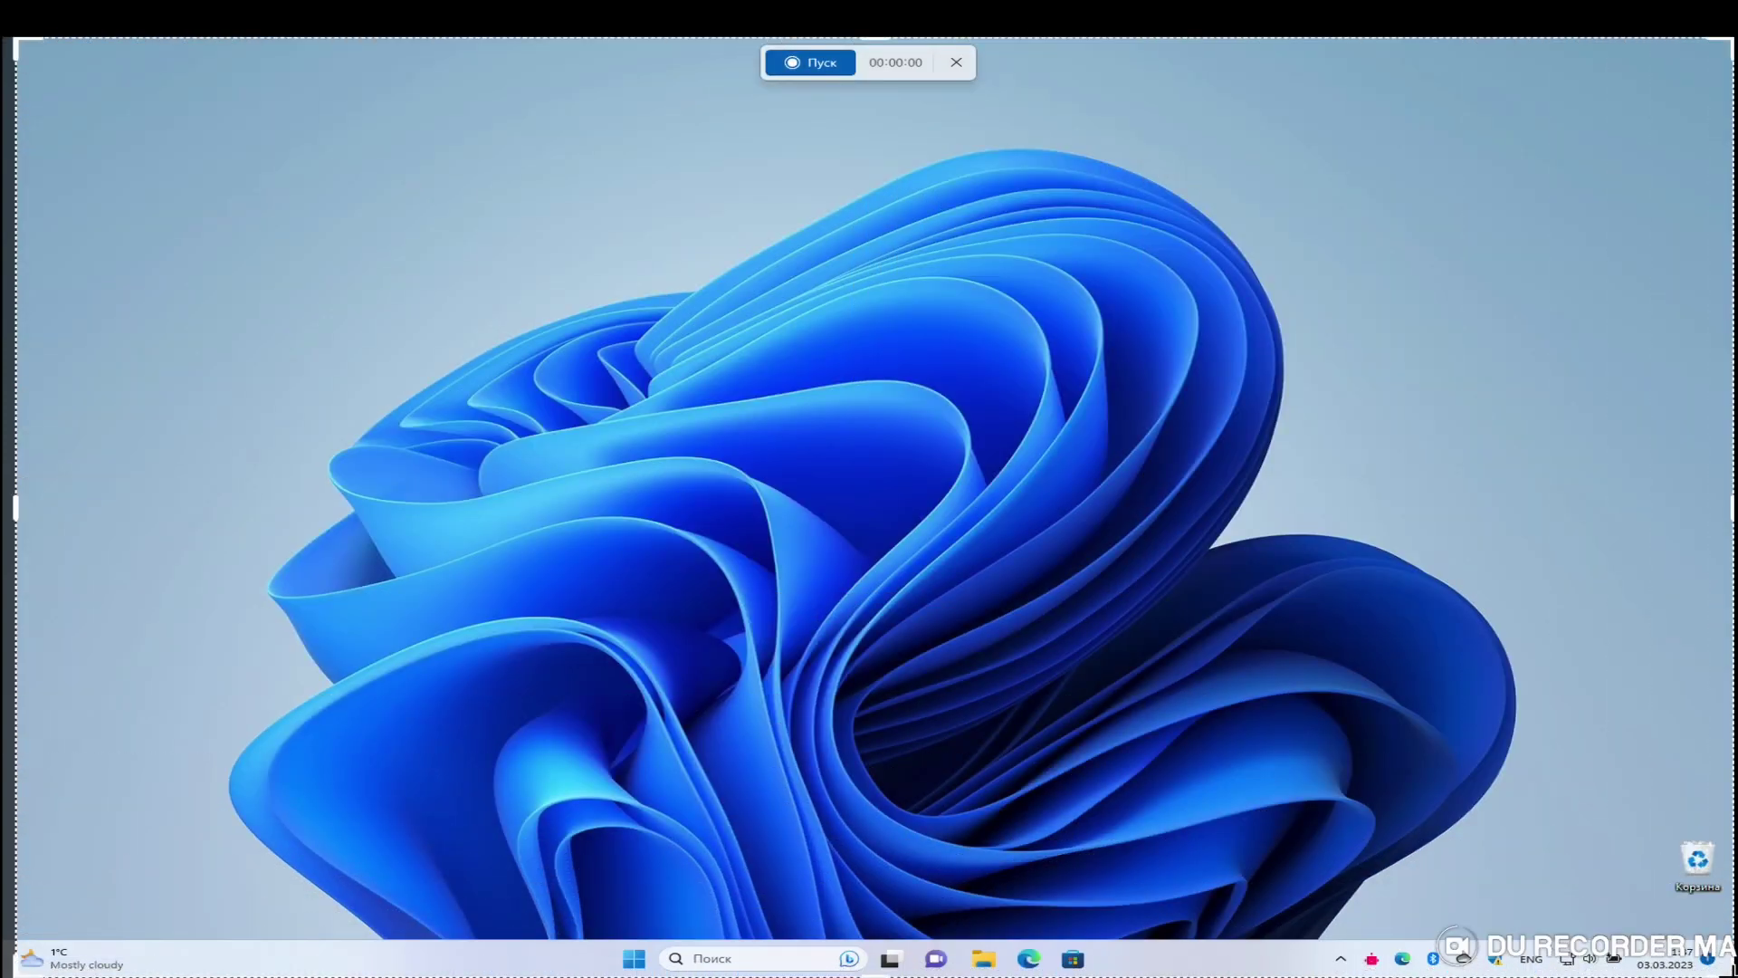
Step: Record the selected screen area, copy the resulting video, and close Ножницы after showing its video mode
left_click(809, 62)
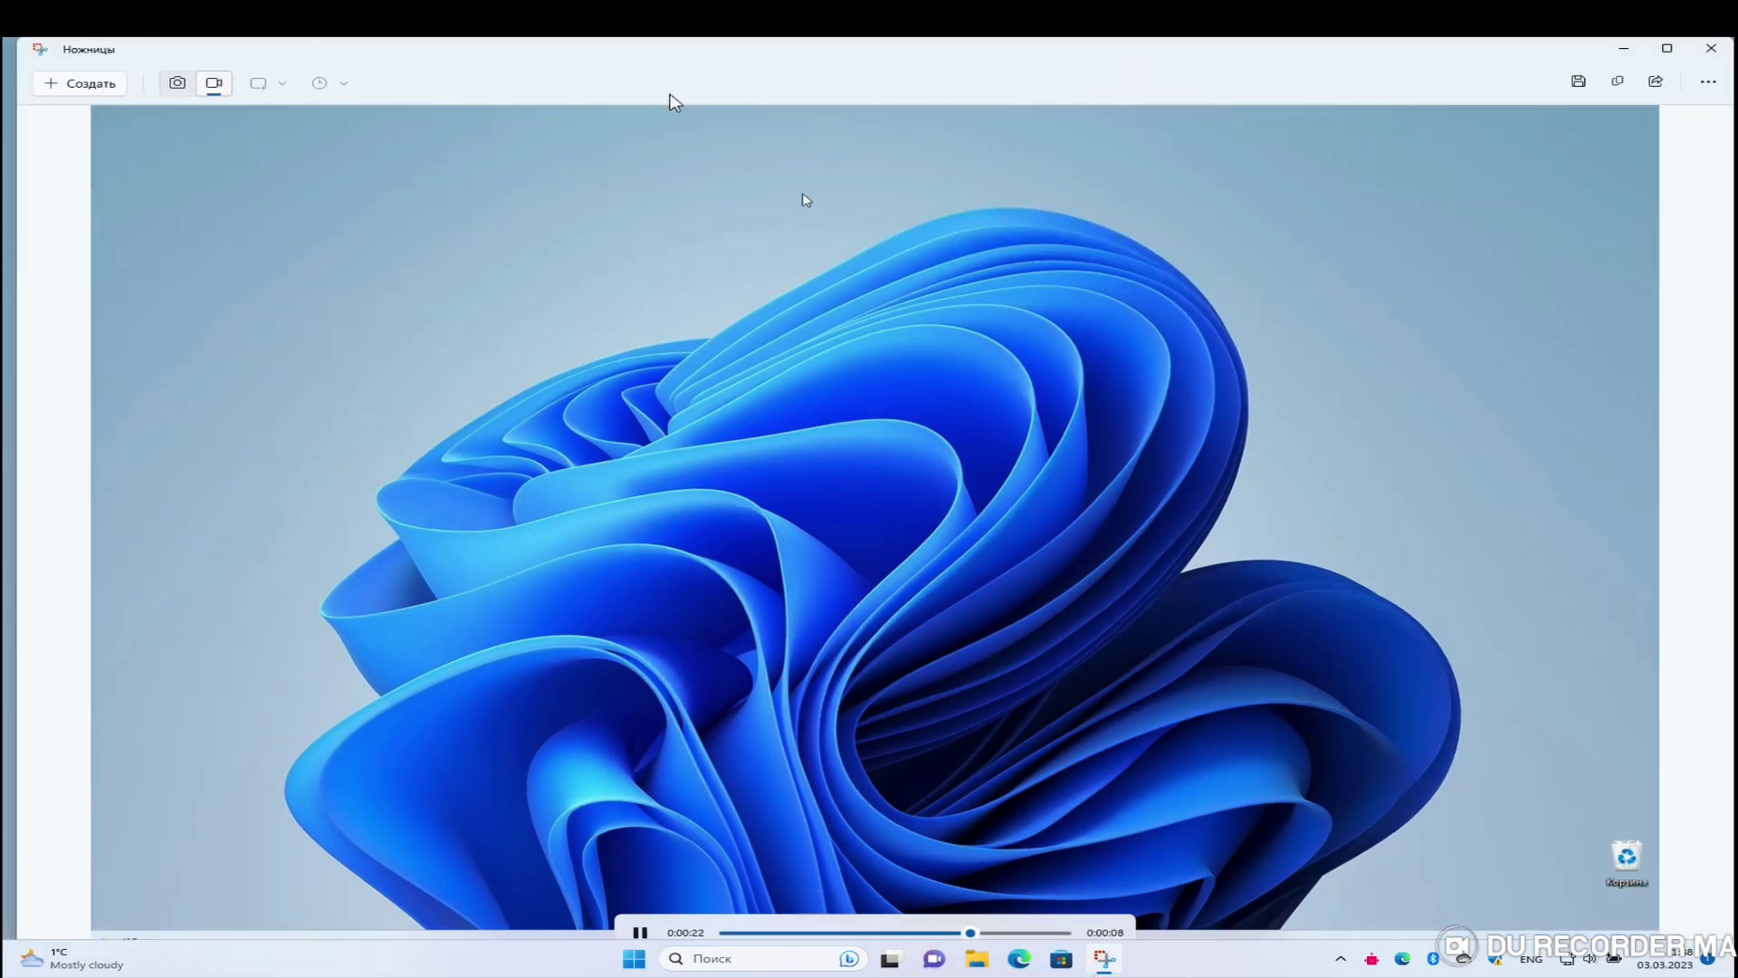
left_click(1621, 83)
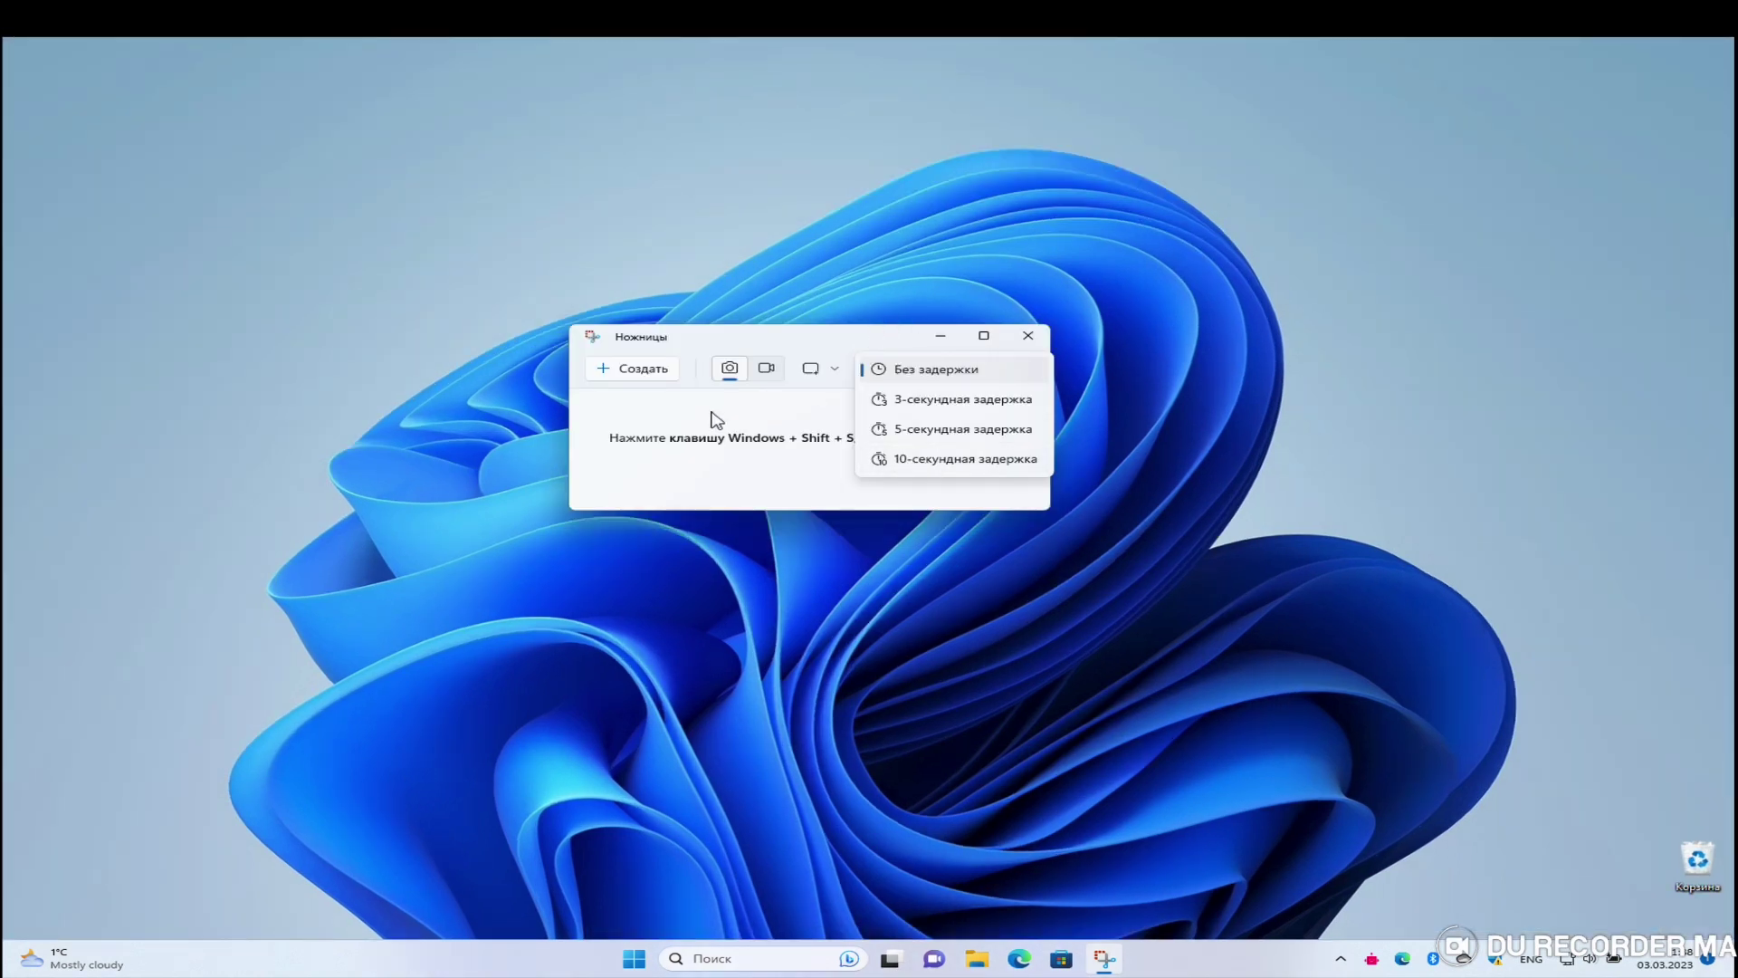
left_click(766, 369)
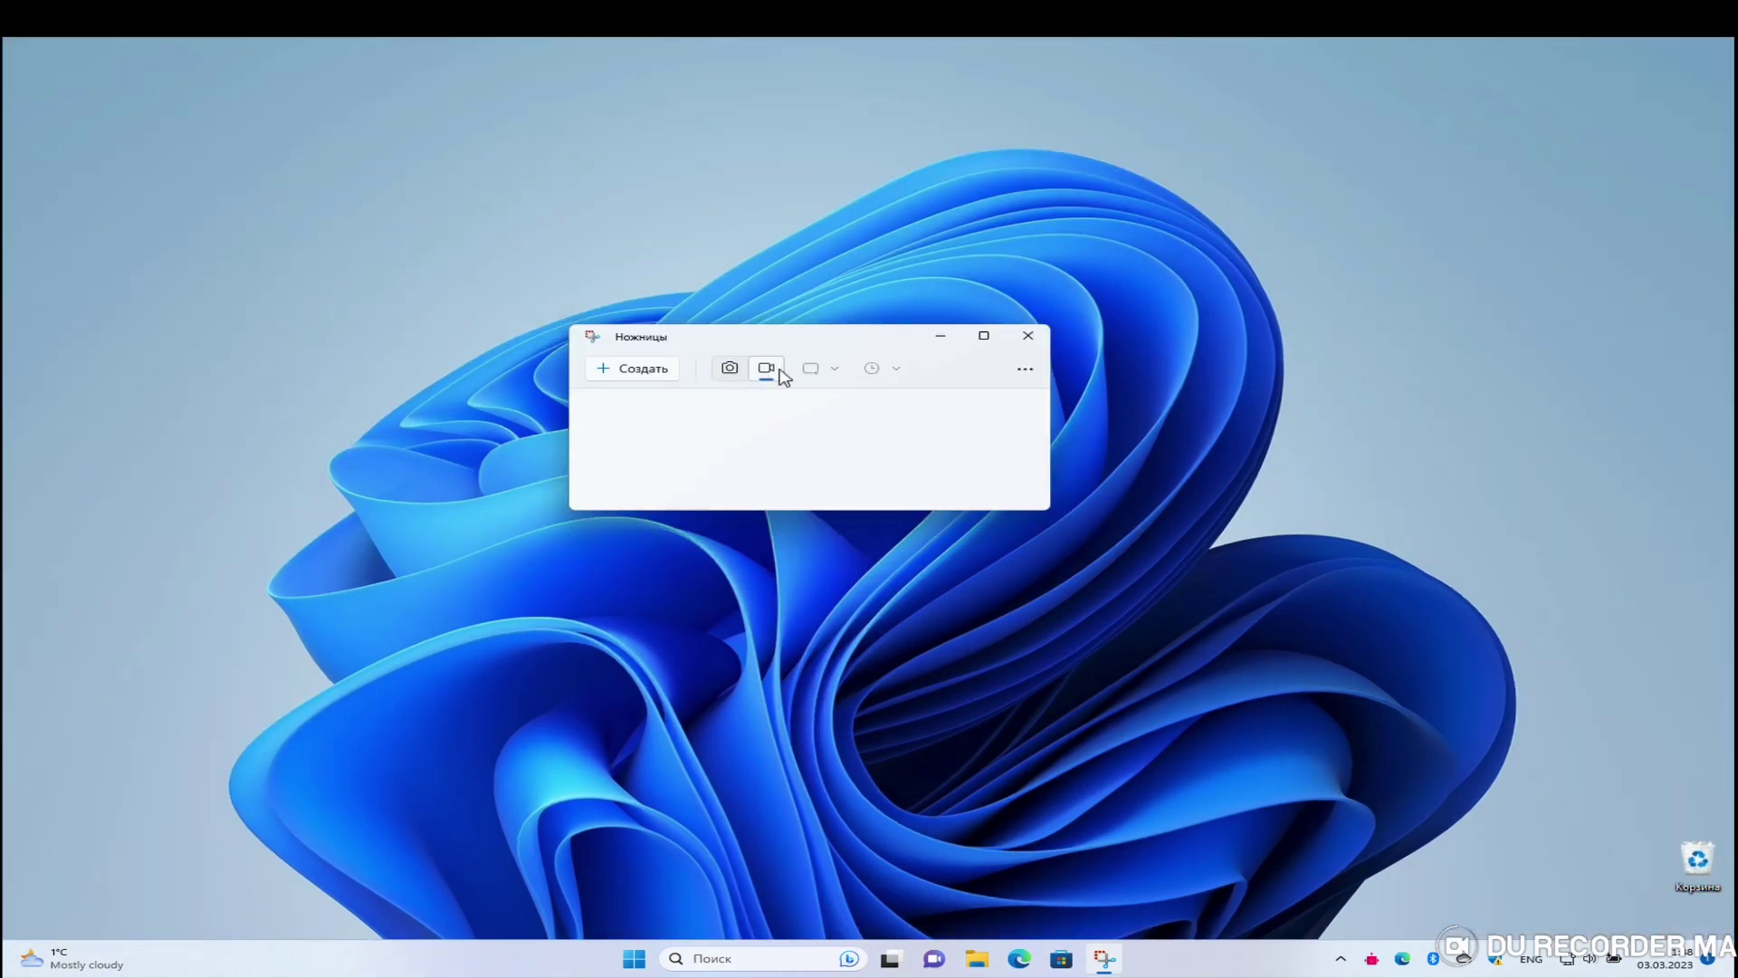
left_click(1037, 338)
Step: View the Start menu and the taskbar search panel, closing each one again
key("super")
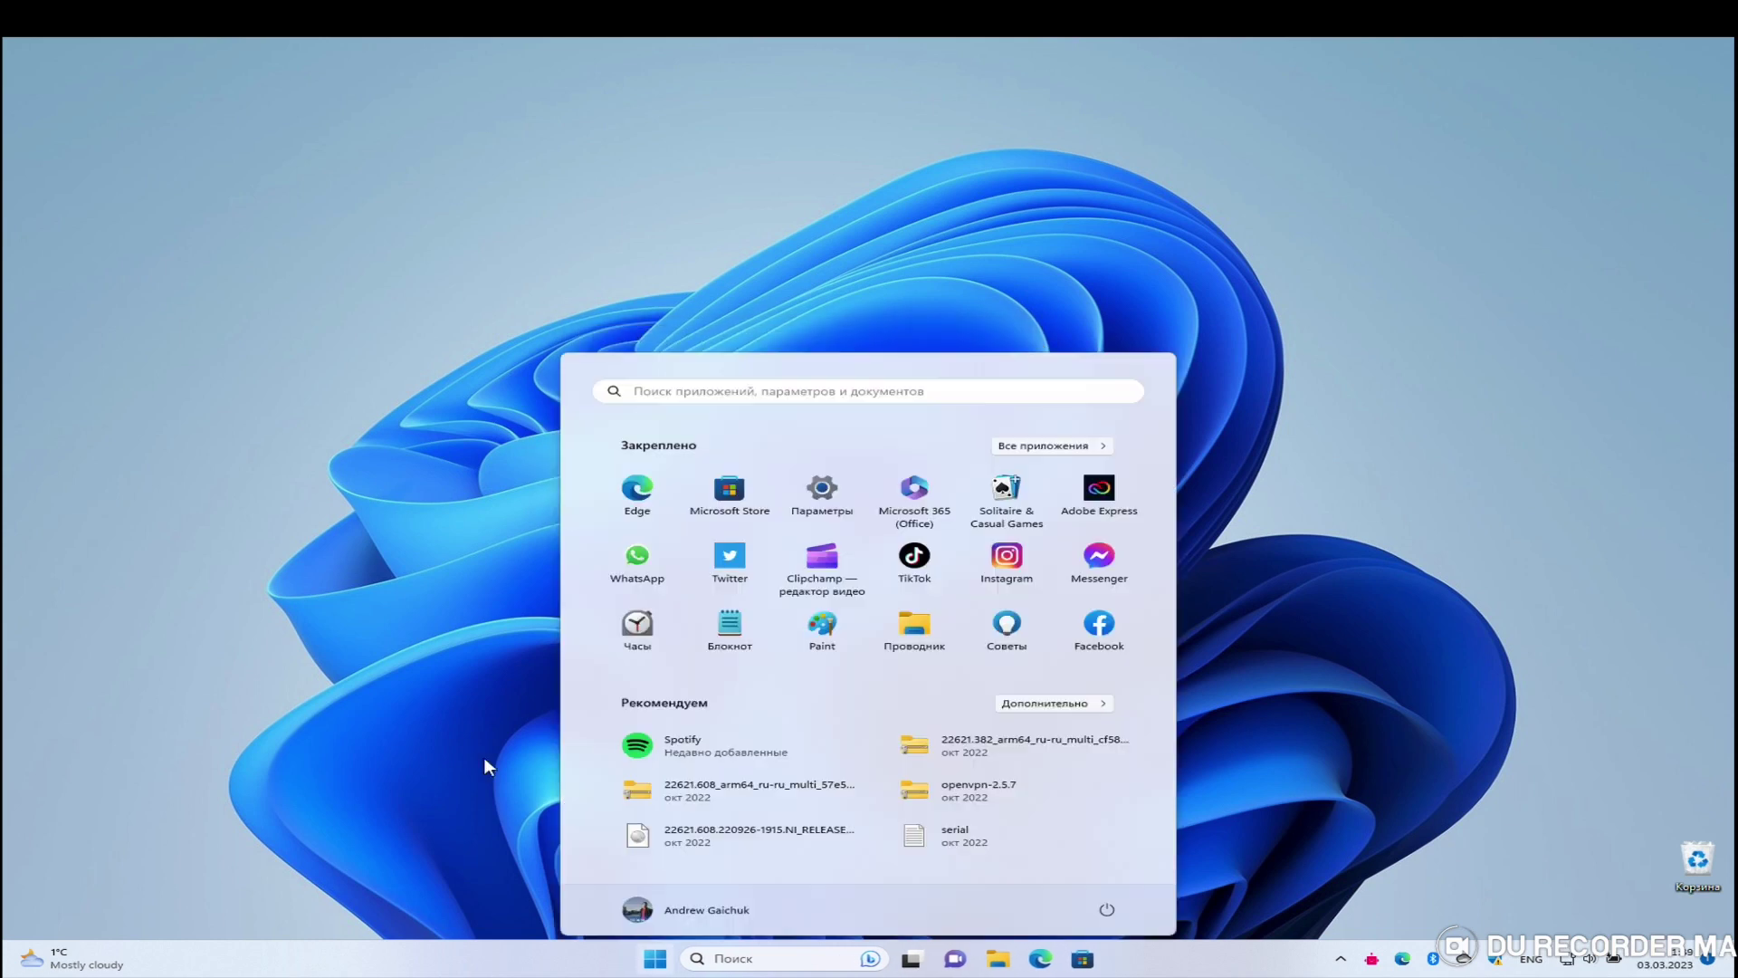
key("super")
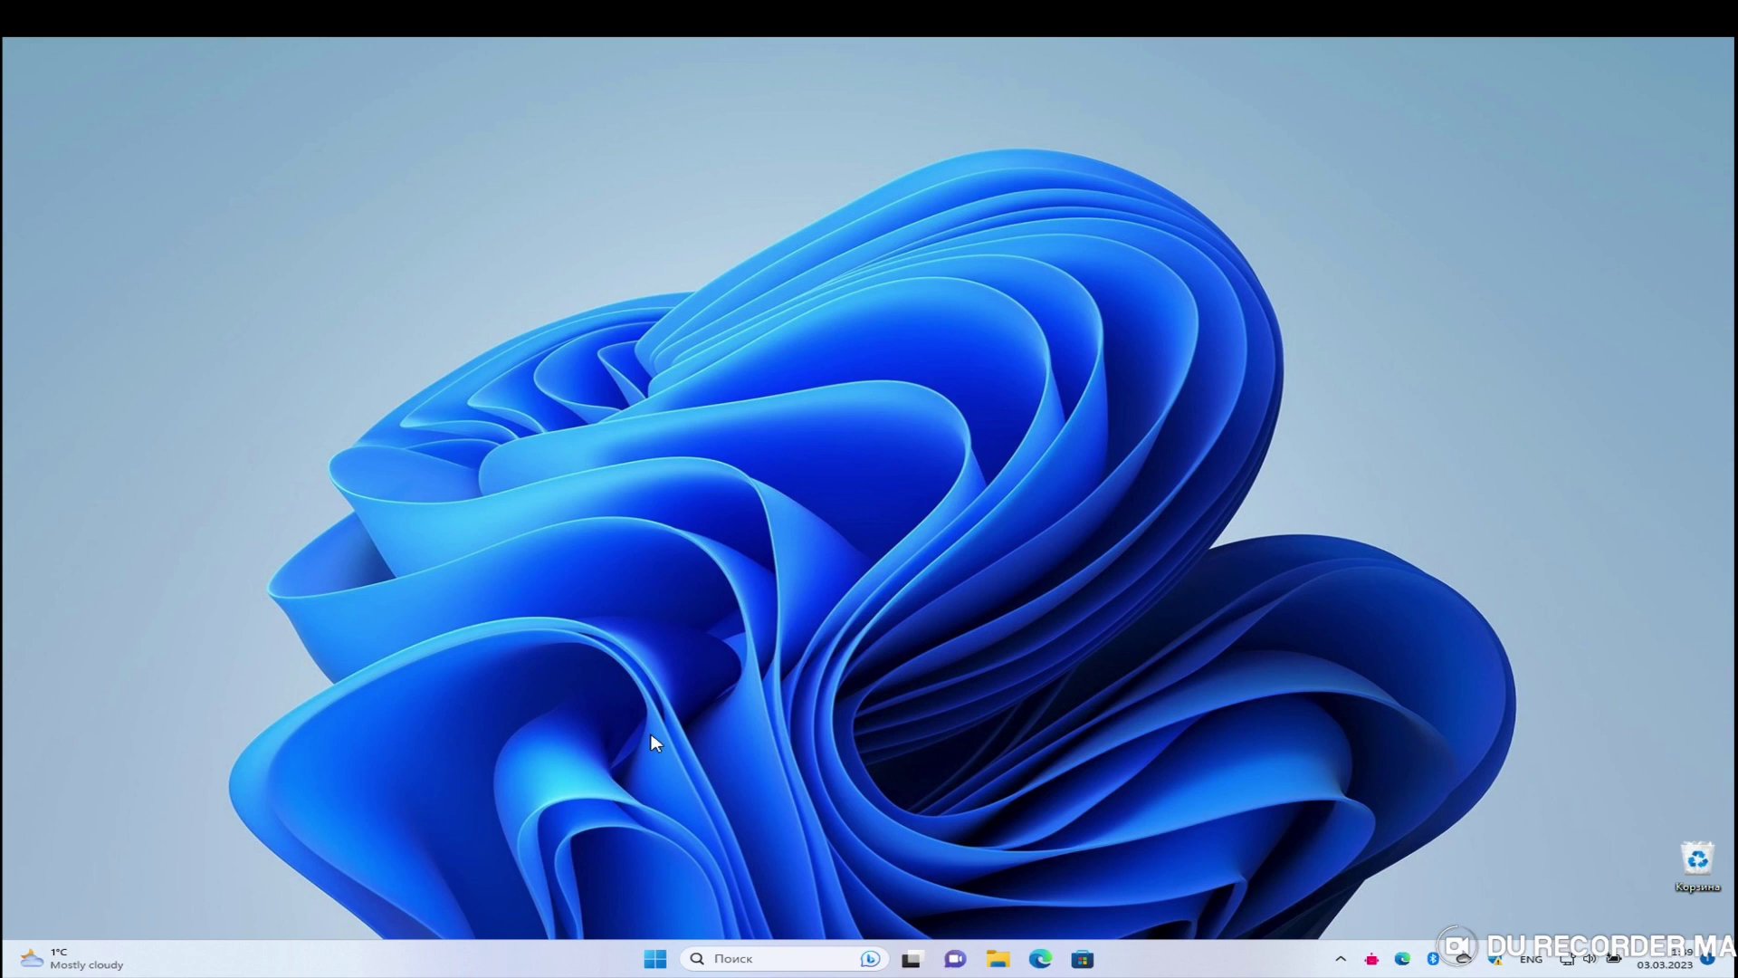
left_click(748, 958)
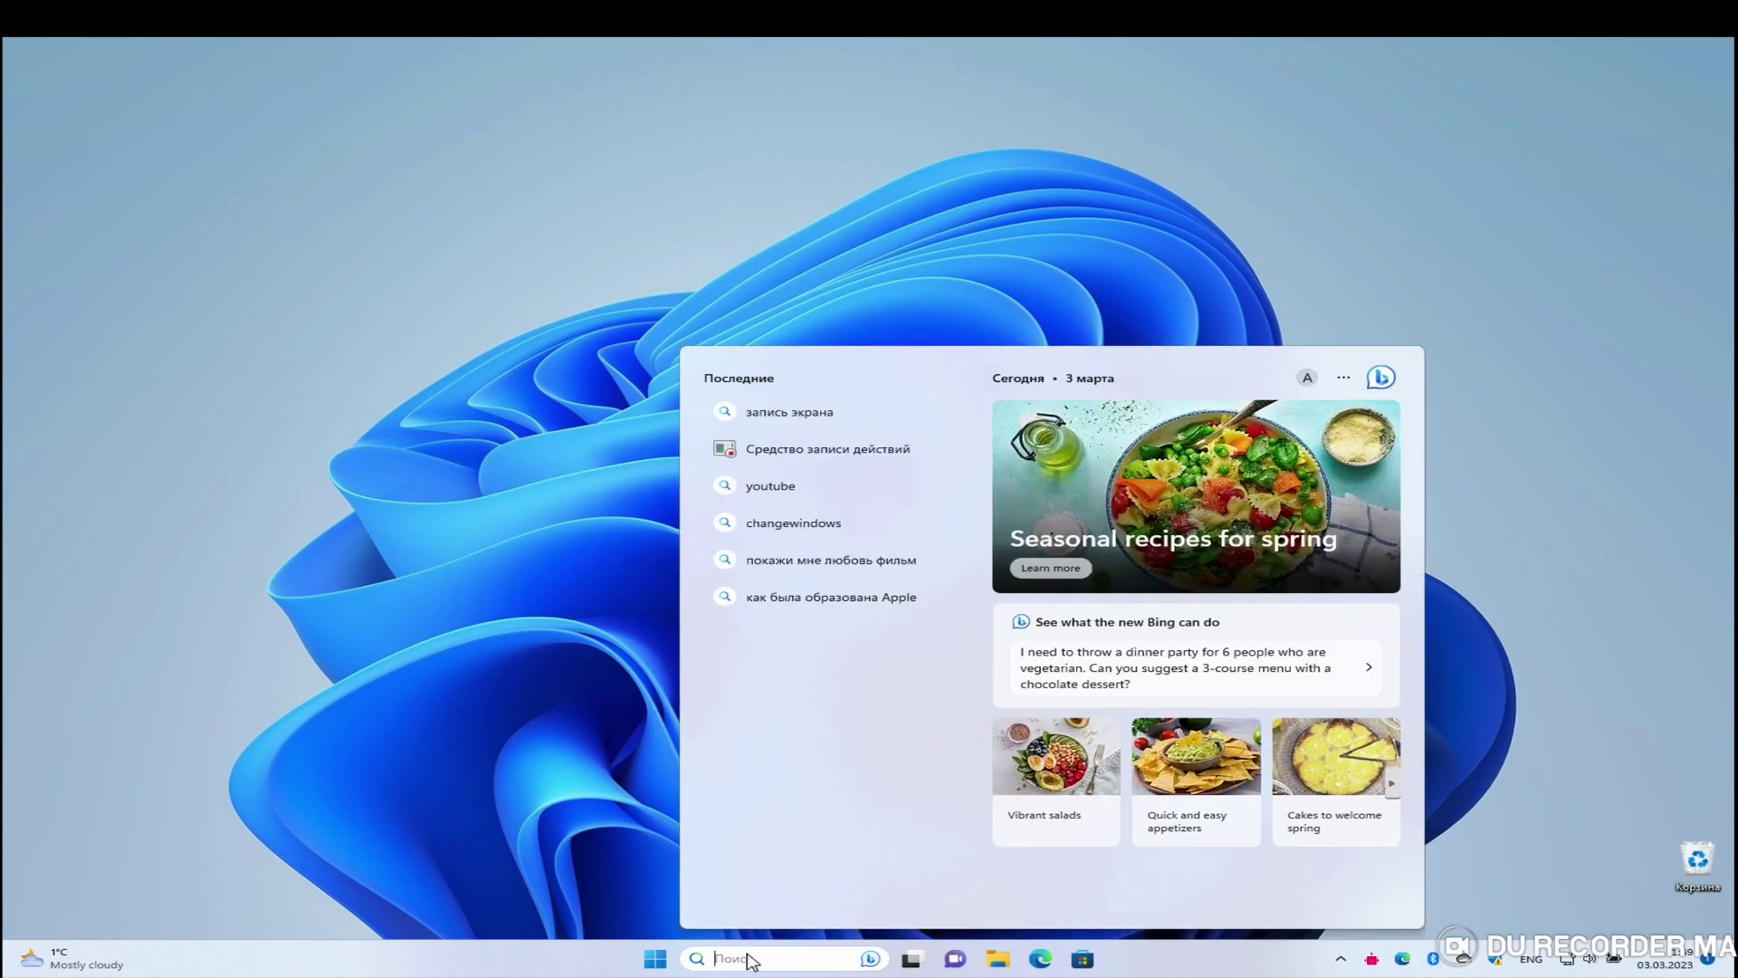
left_click(520, 797)
left_click(655, 958)
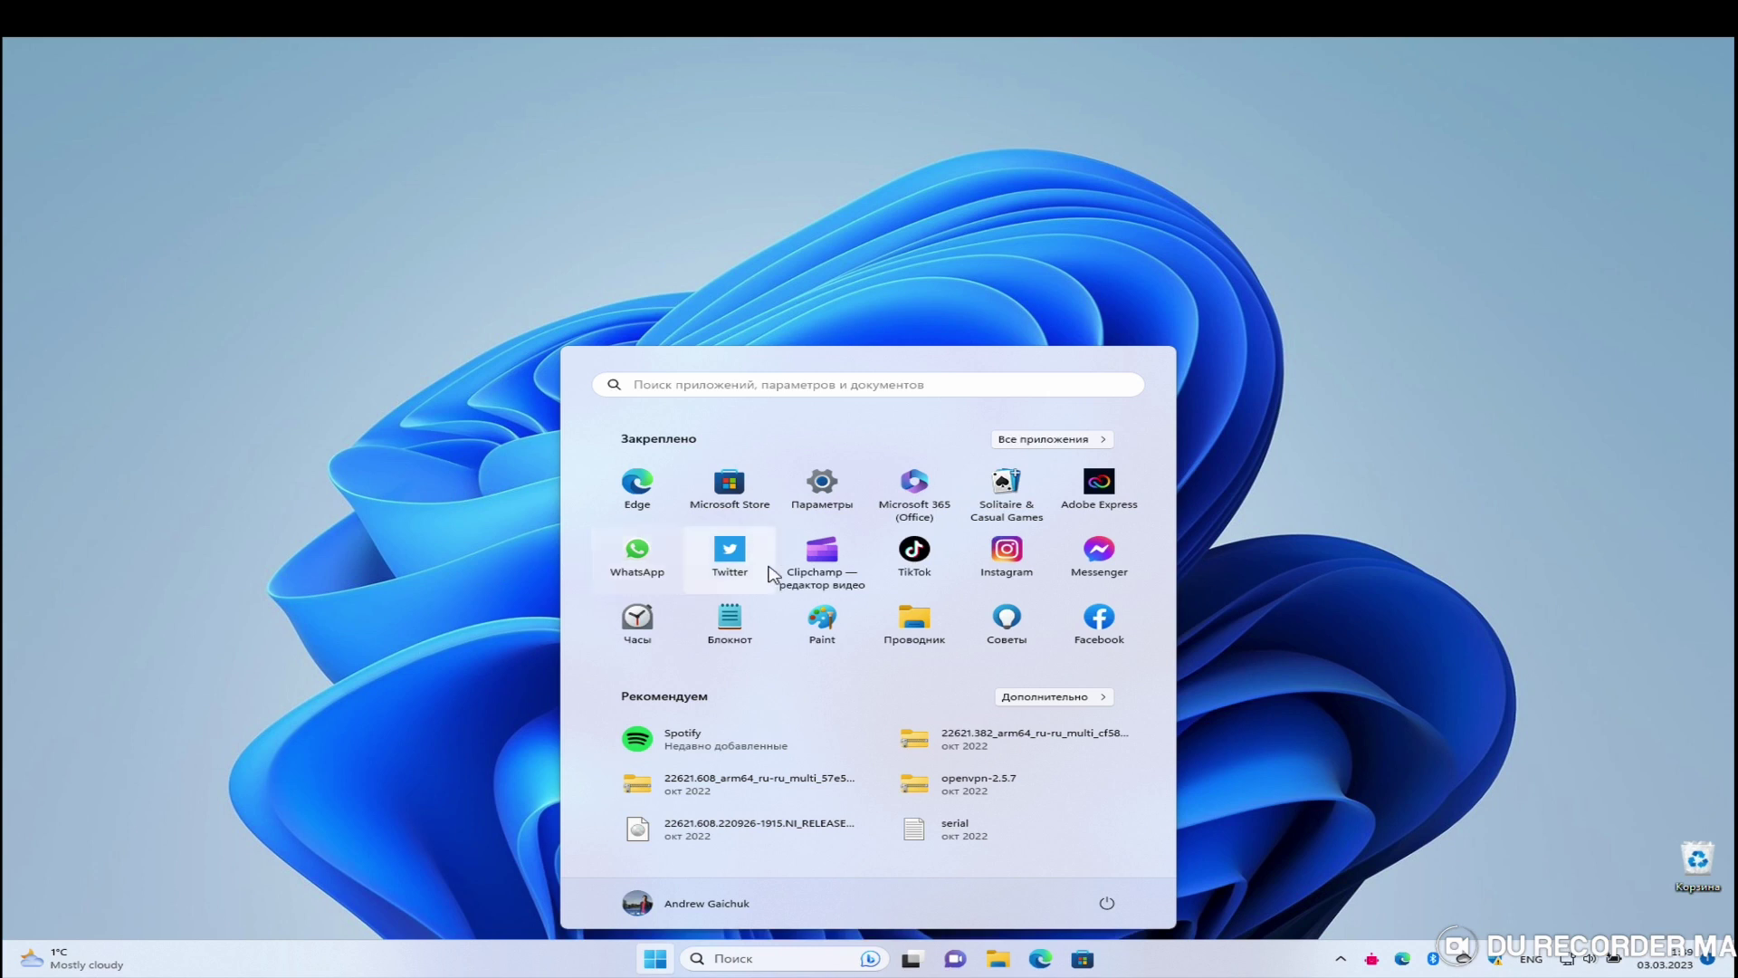
left_click(431, 667)
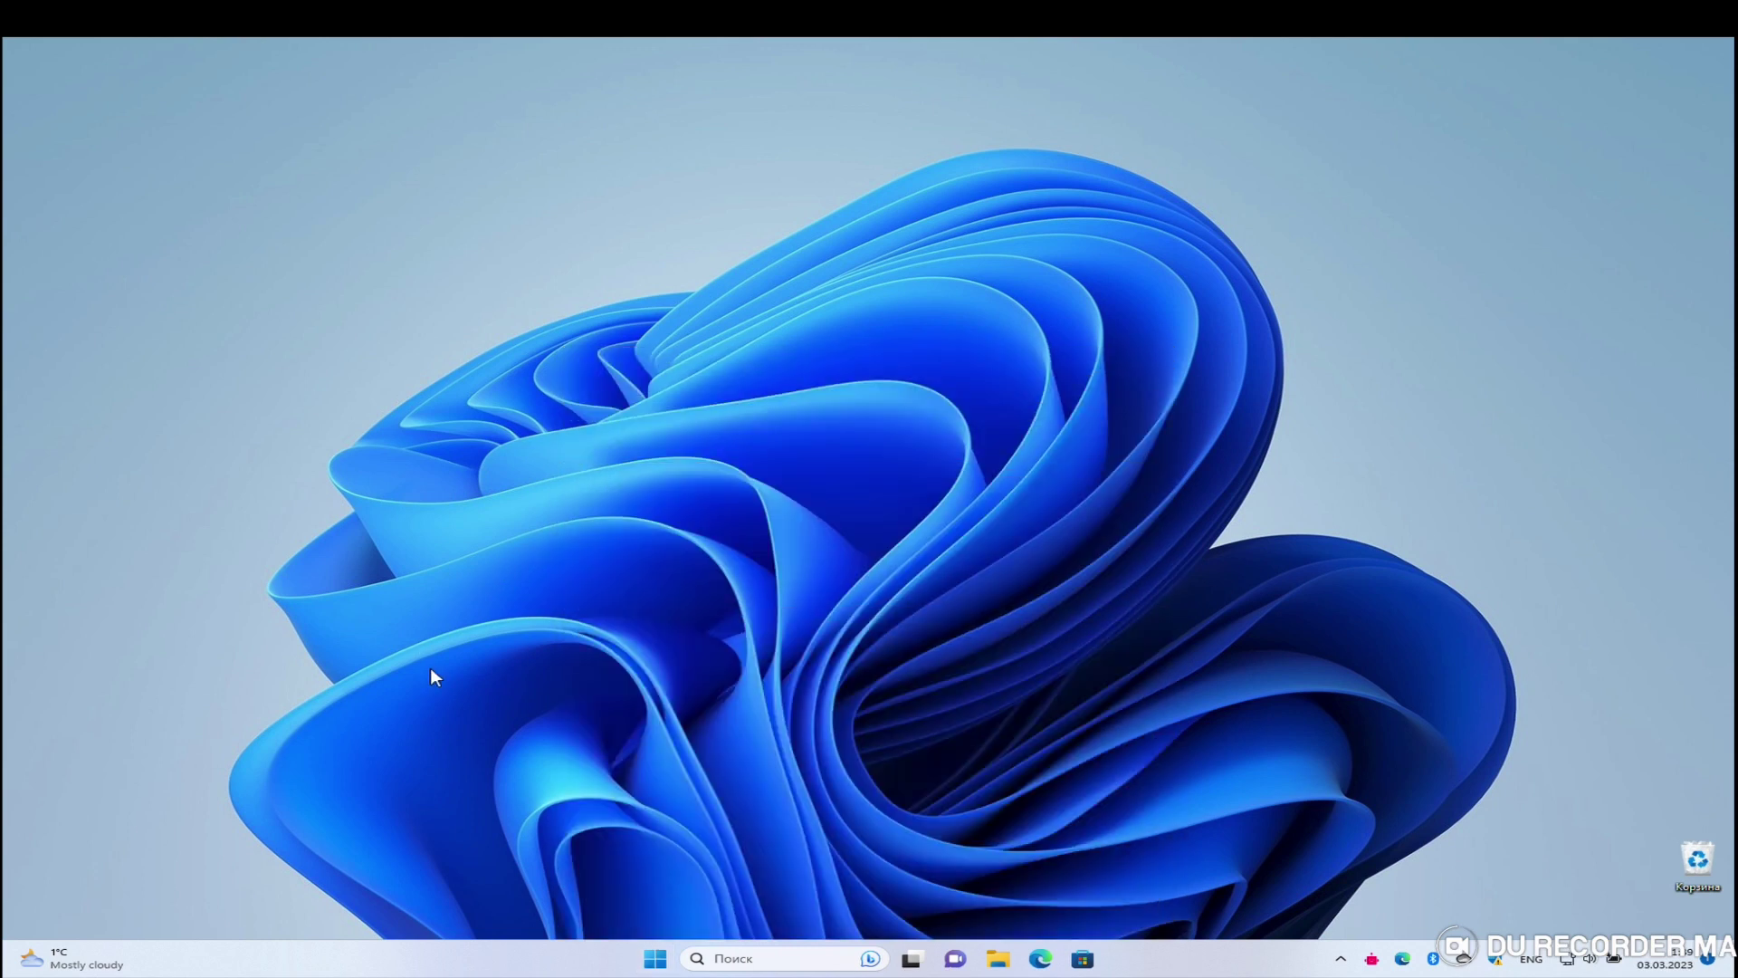
Step: Launch Связь с телефоном from the full app list
key("super")
left_click(1083, 439)
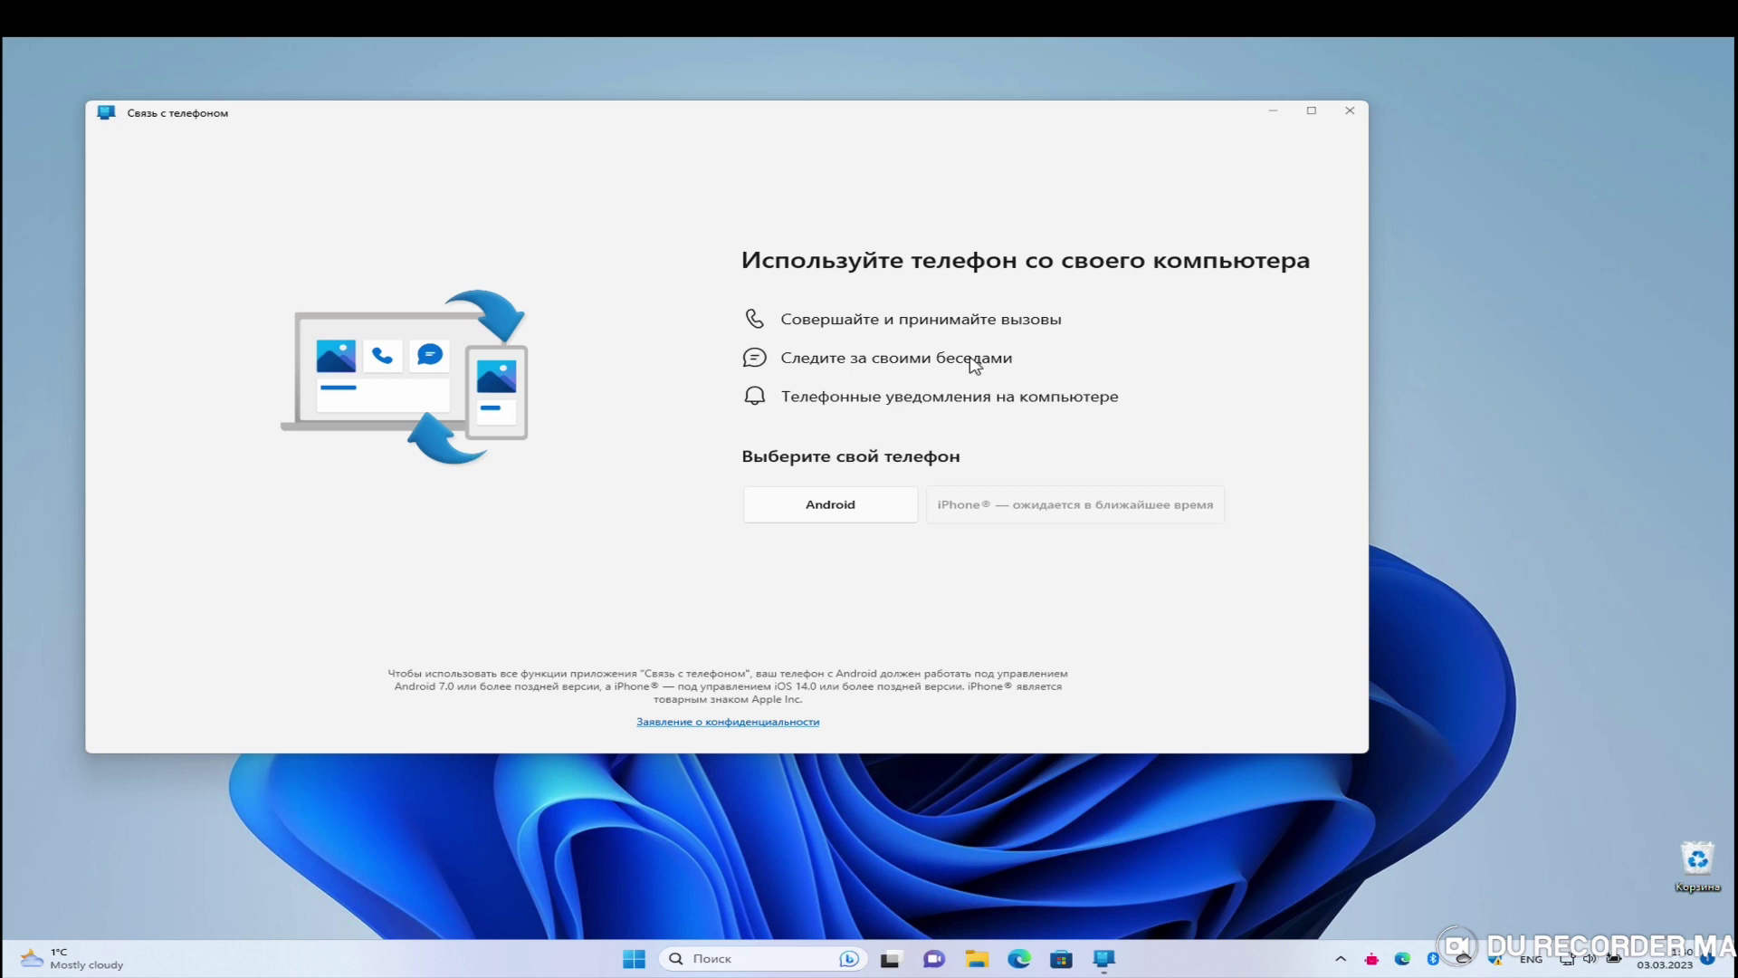
Step: Look over the synced contacts in the taskbar chat window and its Новый чат form, and return to the contacts
left_click(934, 959)
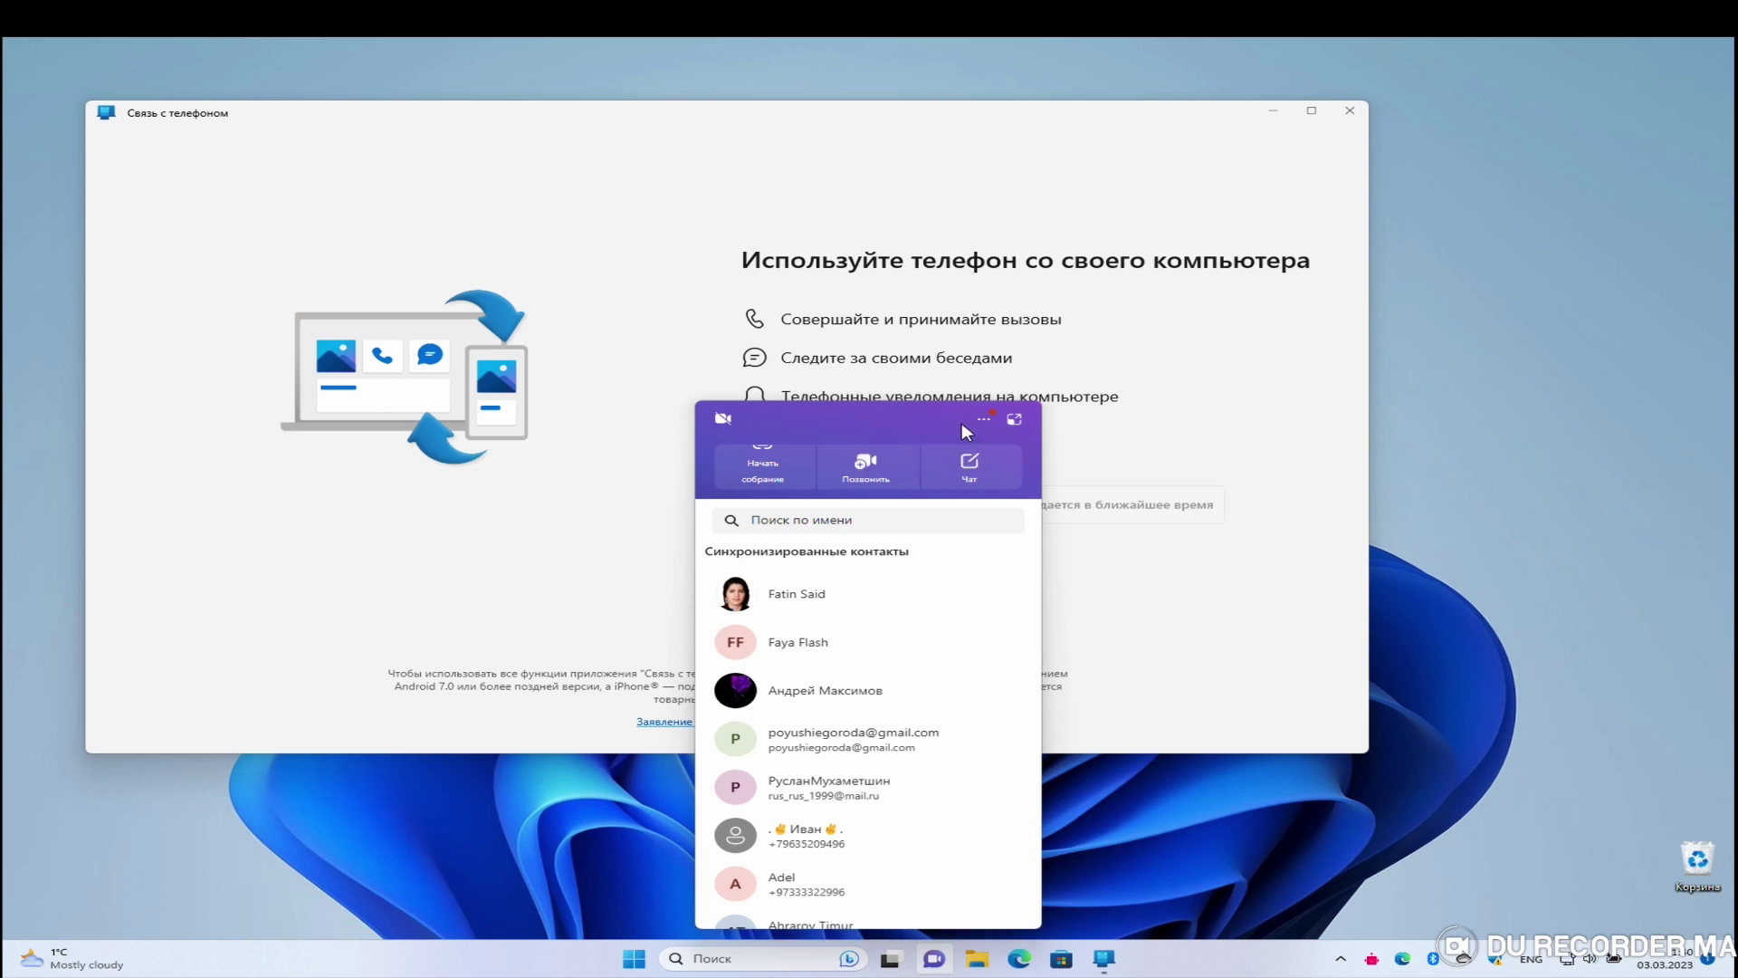
scroll(861, 654, "down", 1)
scroll(861, 658, "up", 1)
left_click(966, 466)
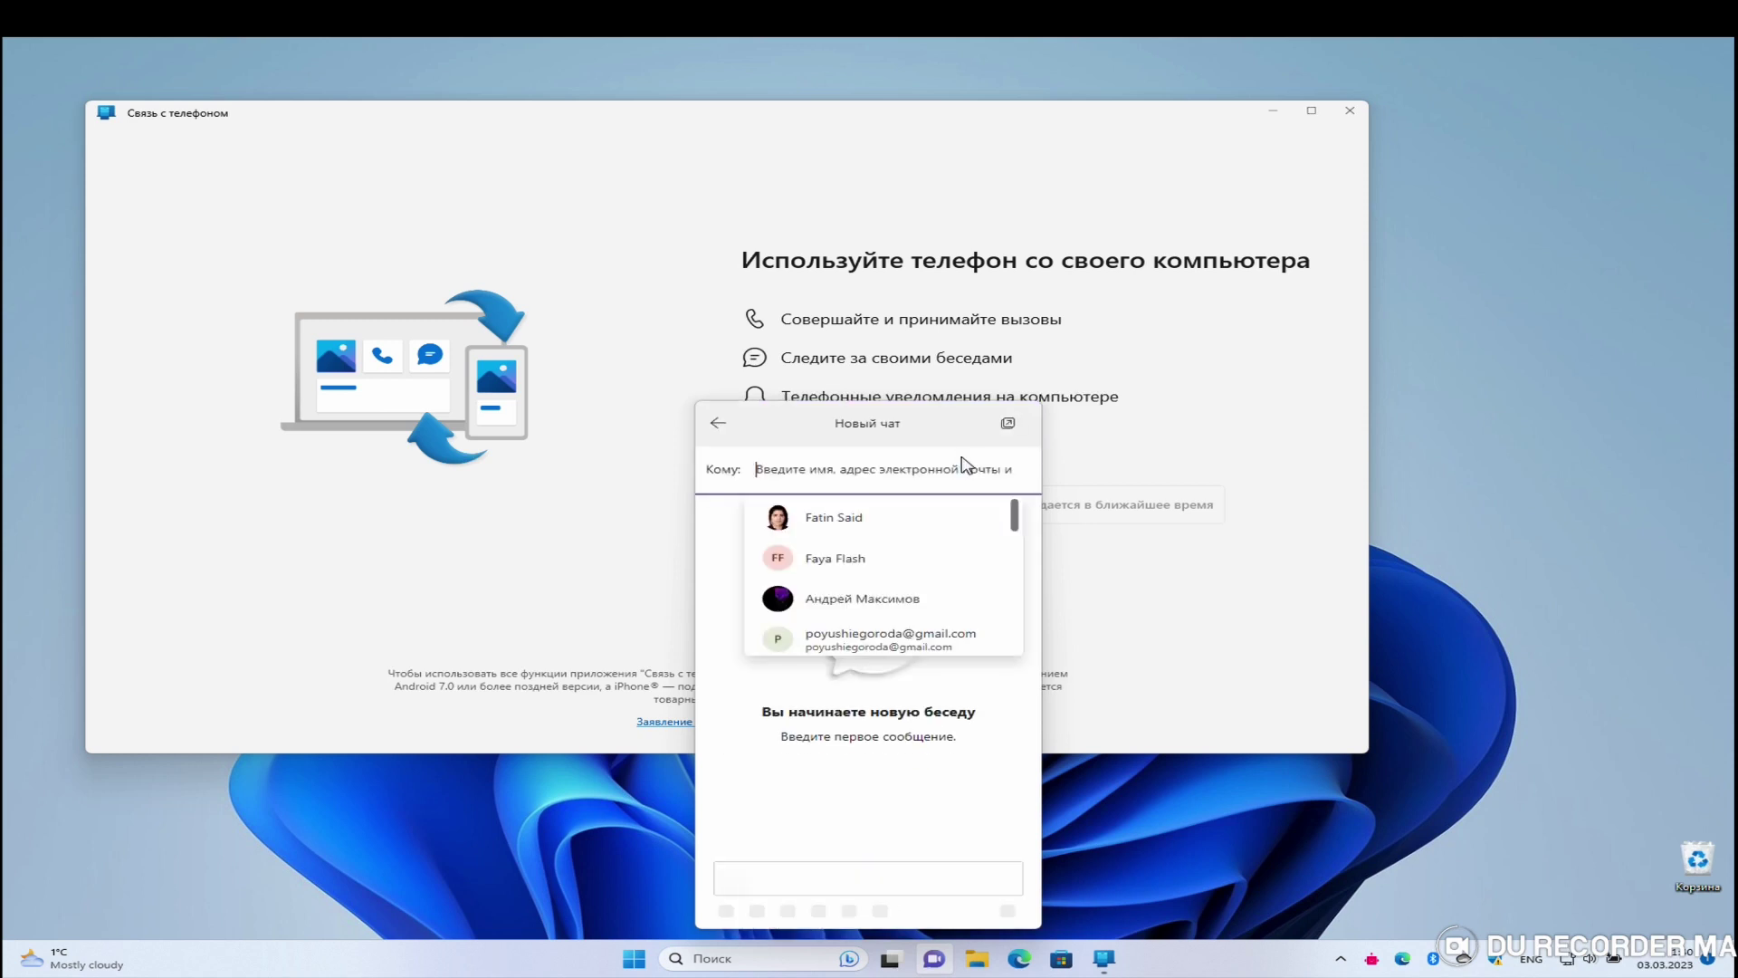
left_click(718, 423)
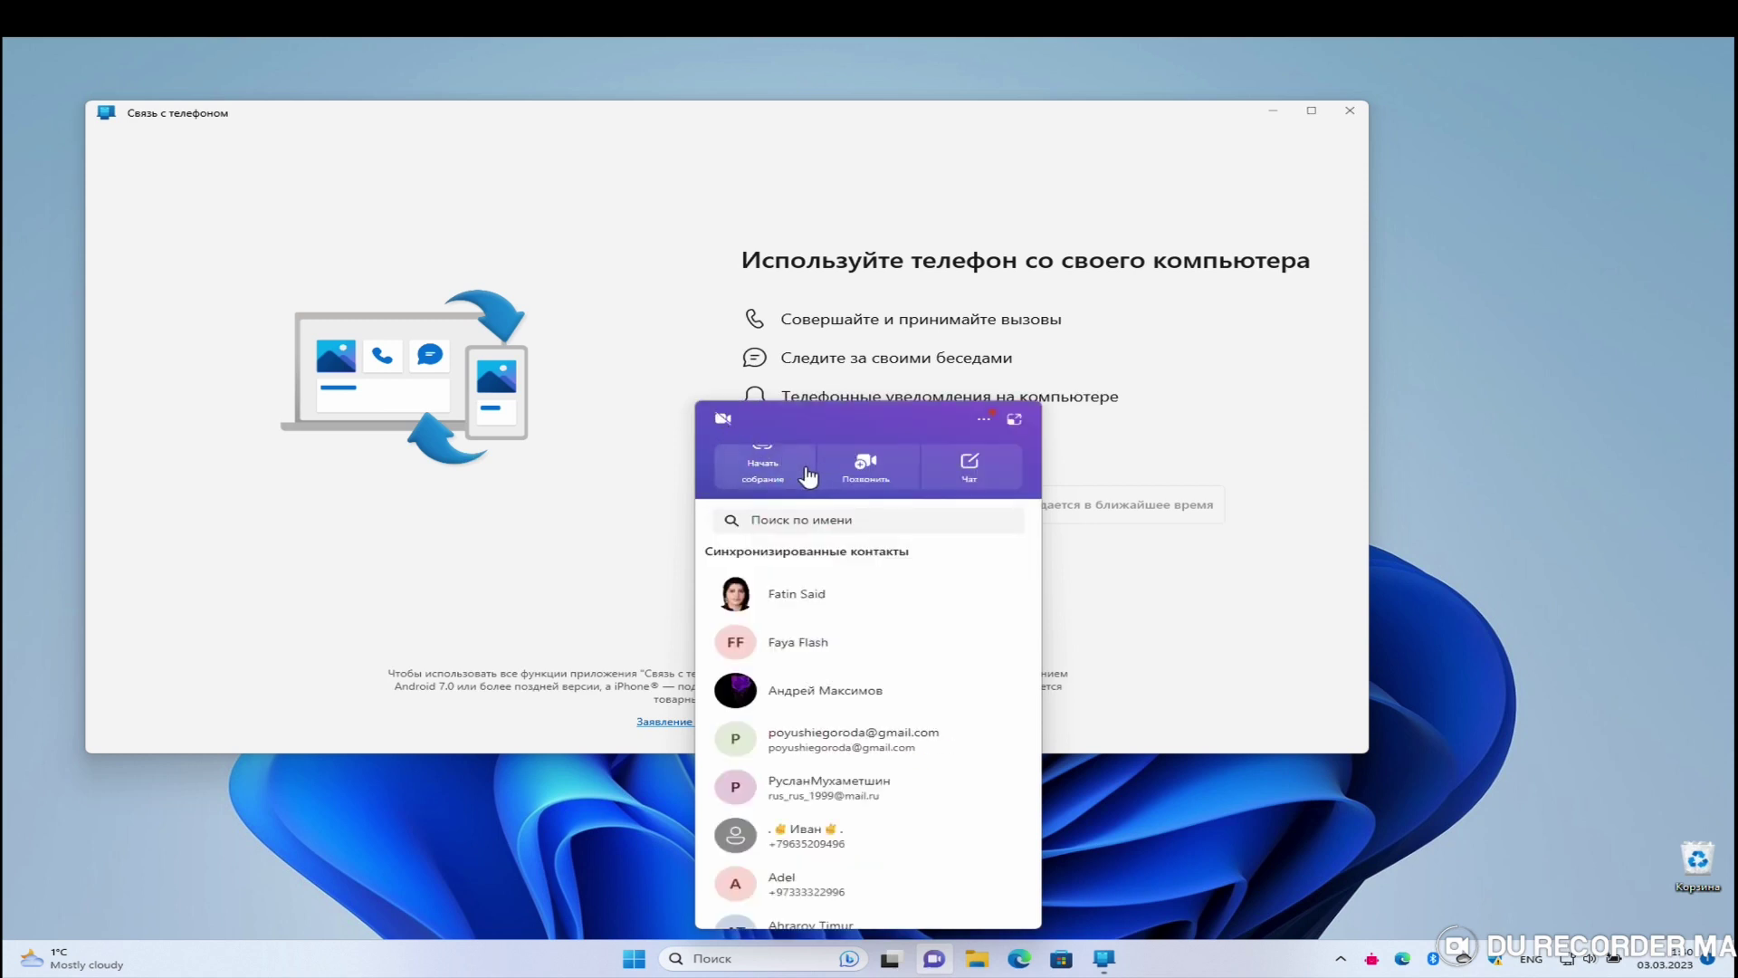
Step: Page through Новые возможности in the chat window, choose Начать с приветствия, and close the chat and Связь с телефоном
left_click(991, 421)
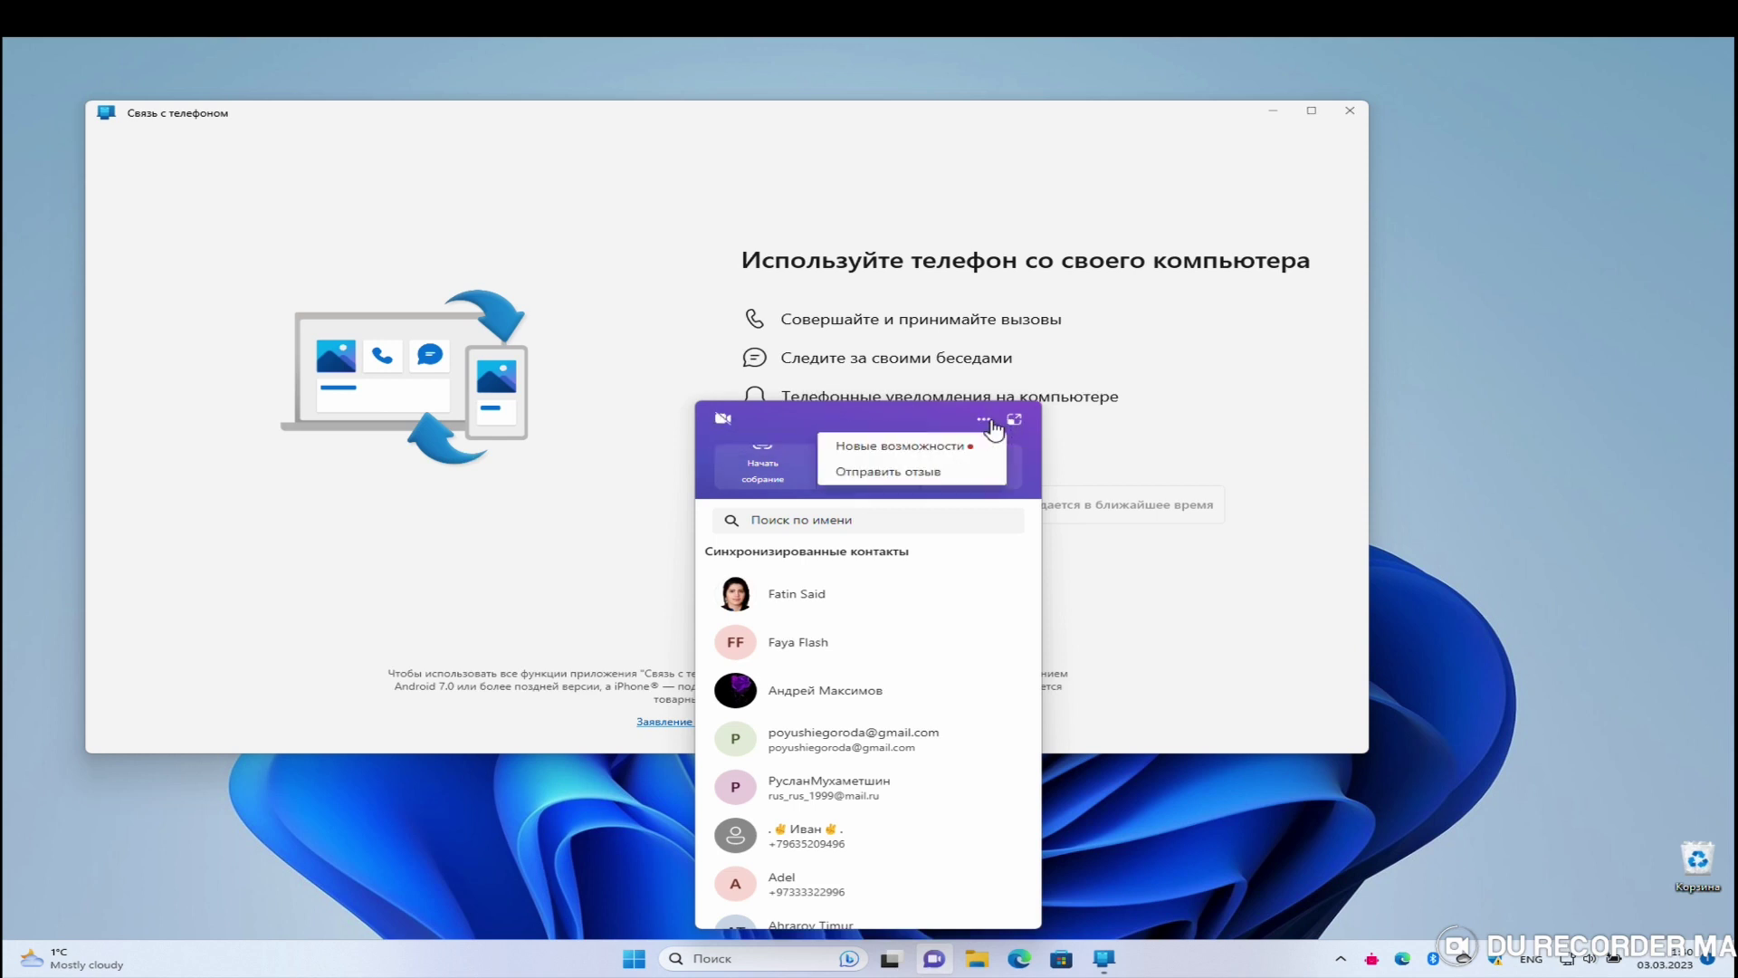
left_click(962, 450)
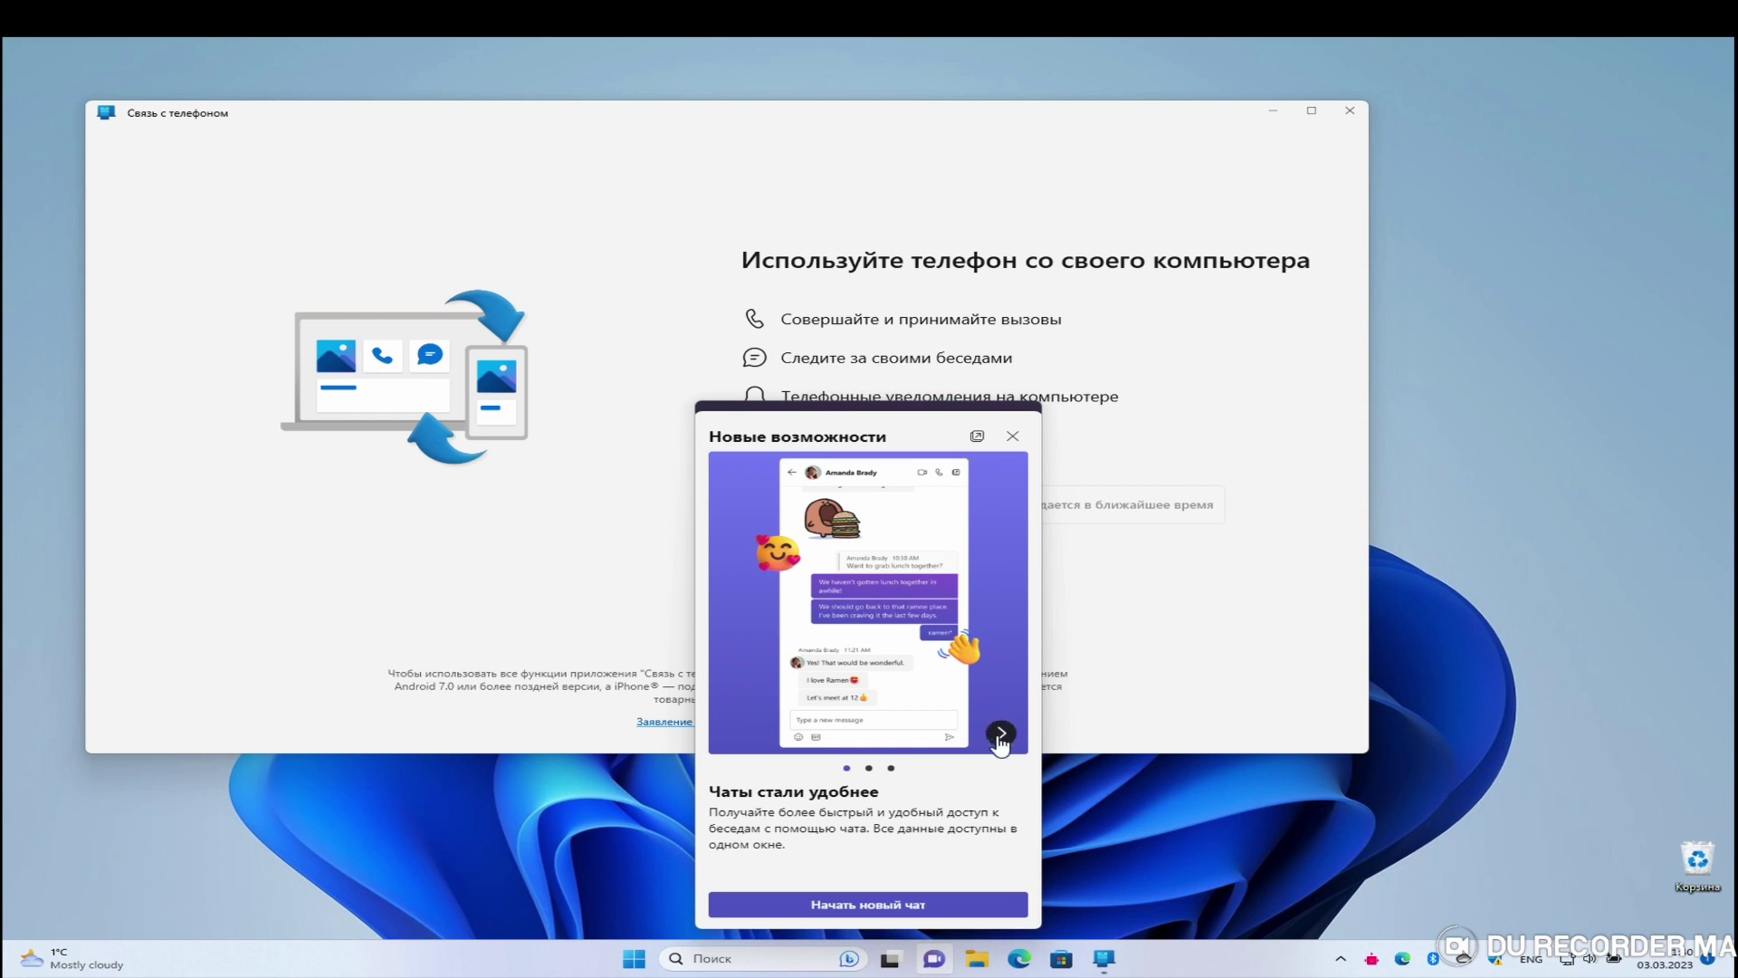
left_click(1001, 734)
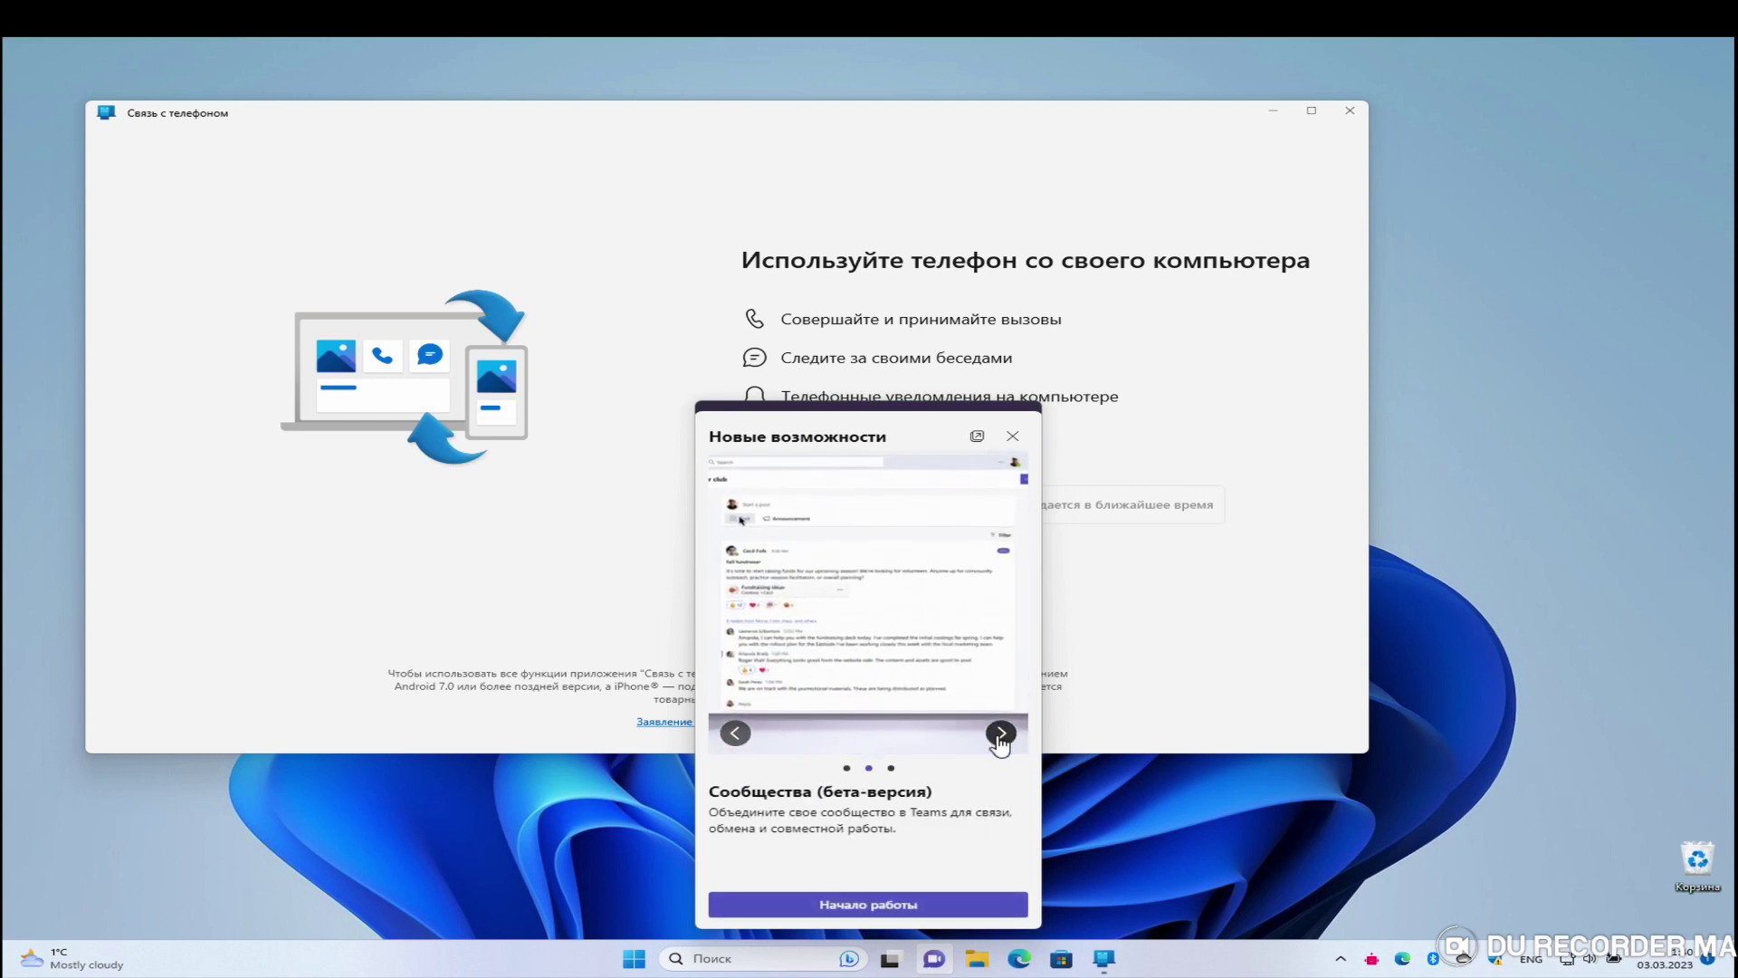
left_click(1000, 735)
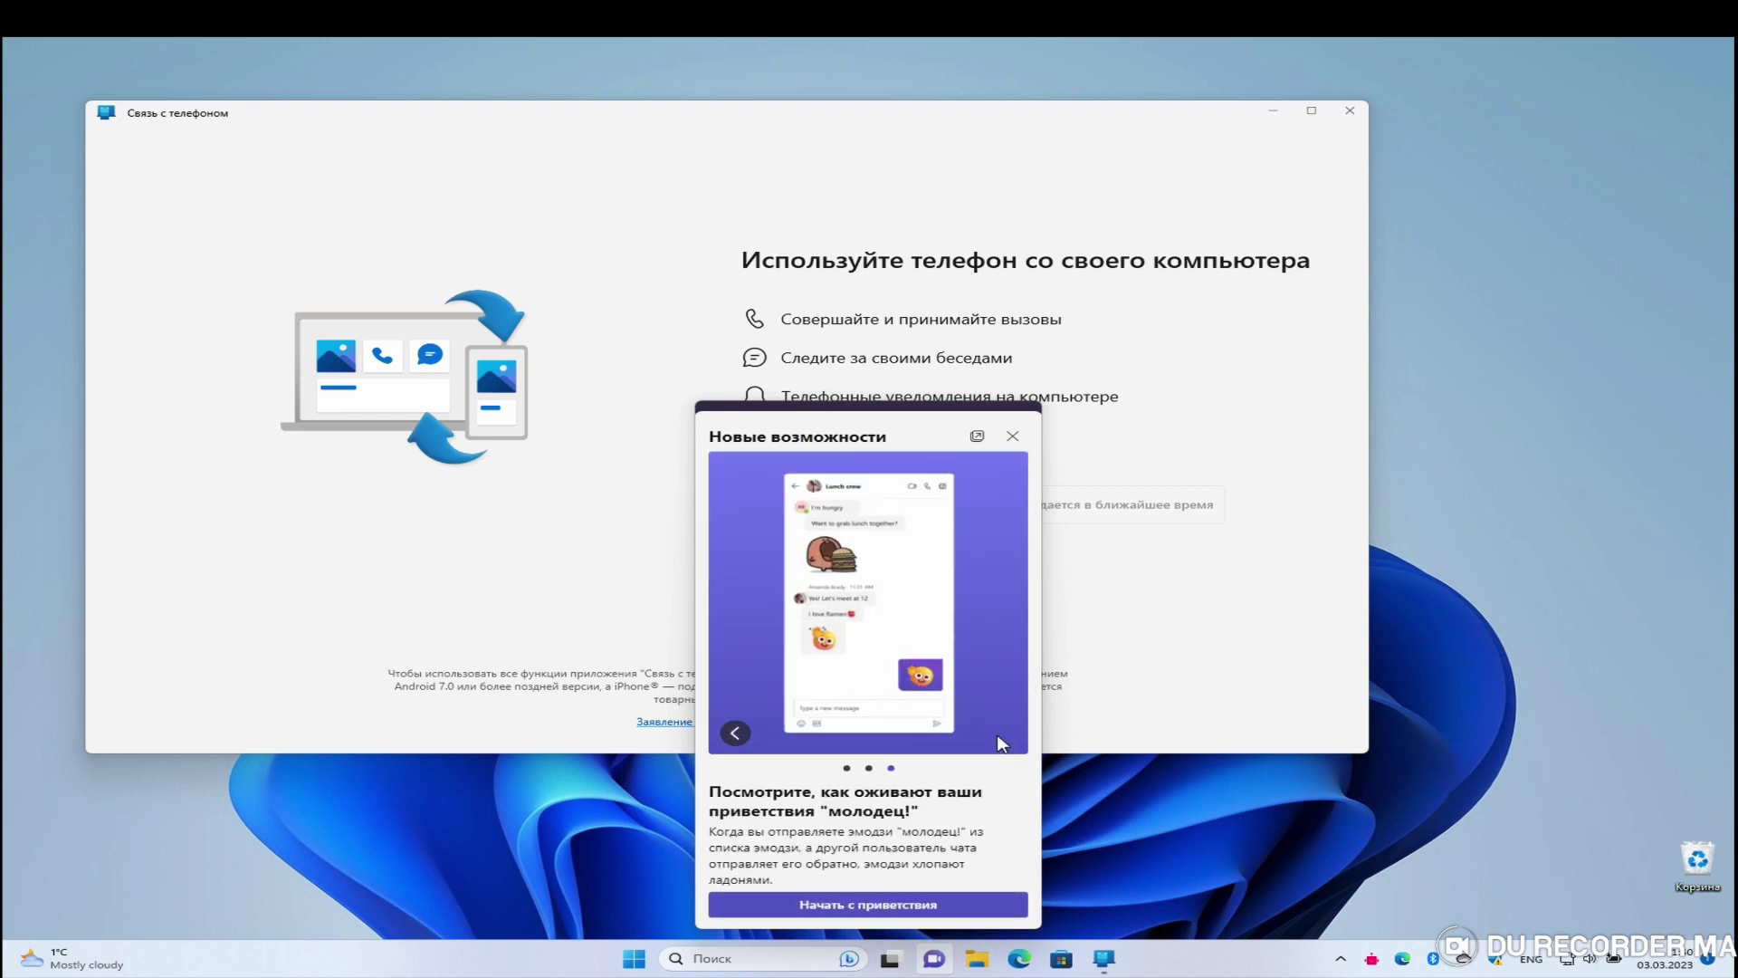
left_click(833, 906)
left_click(1170, 641)
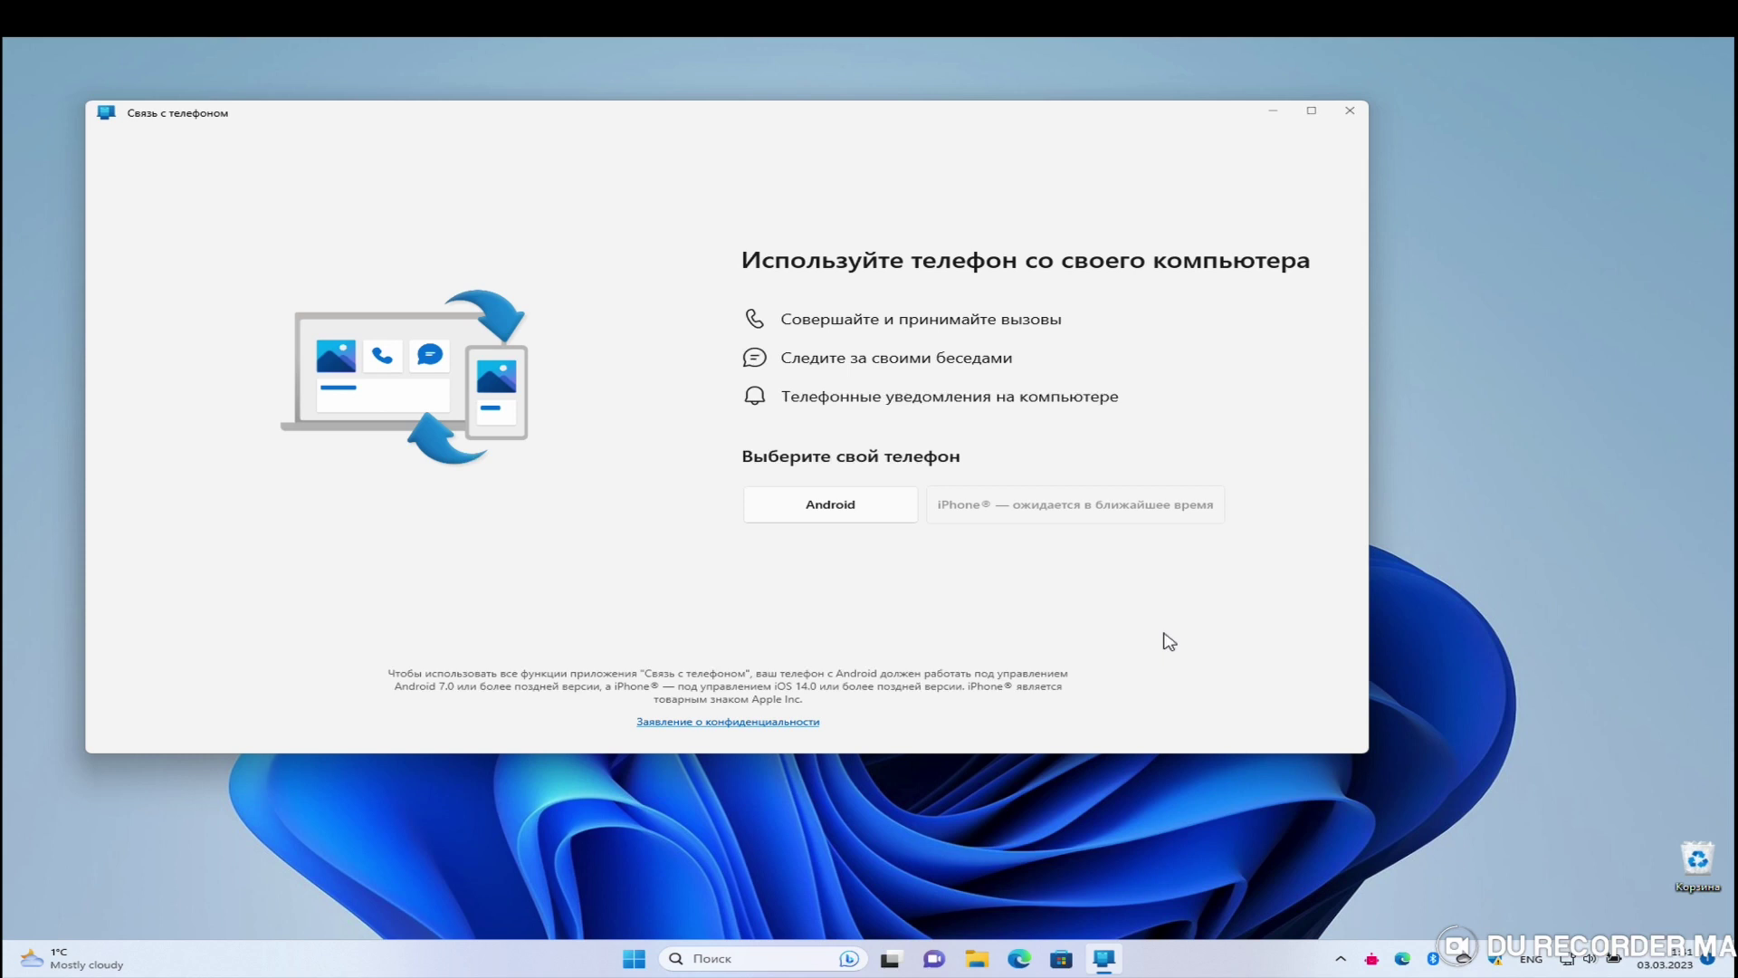
key("alt+F4")
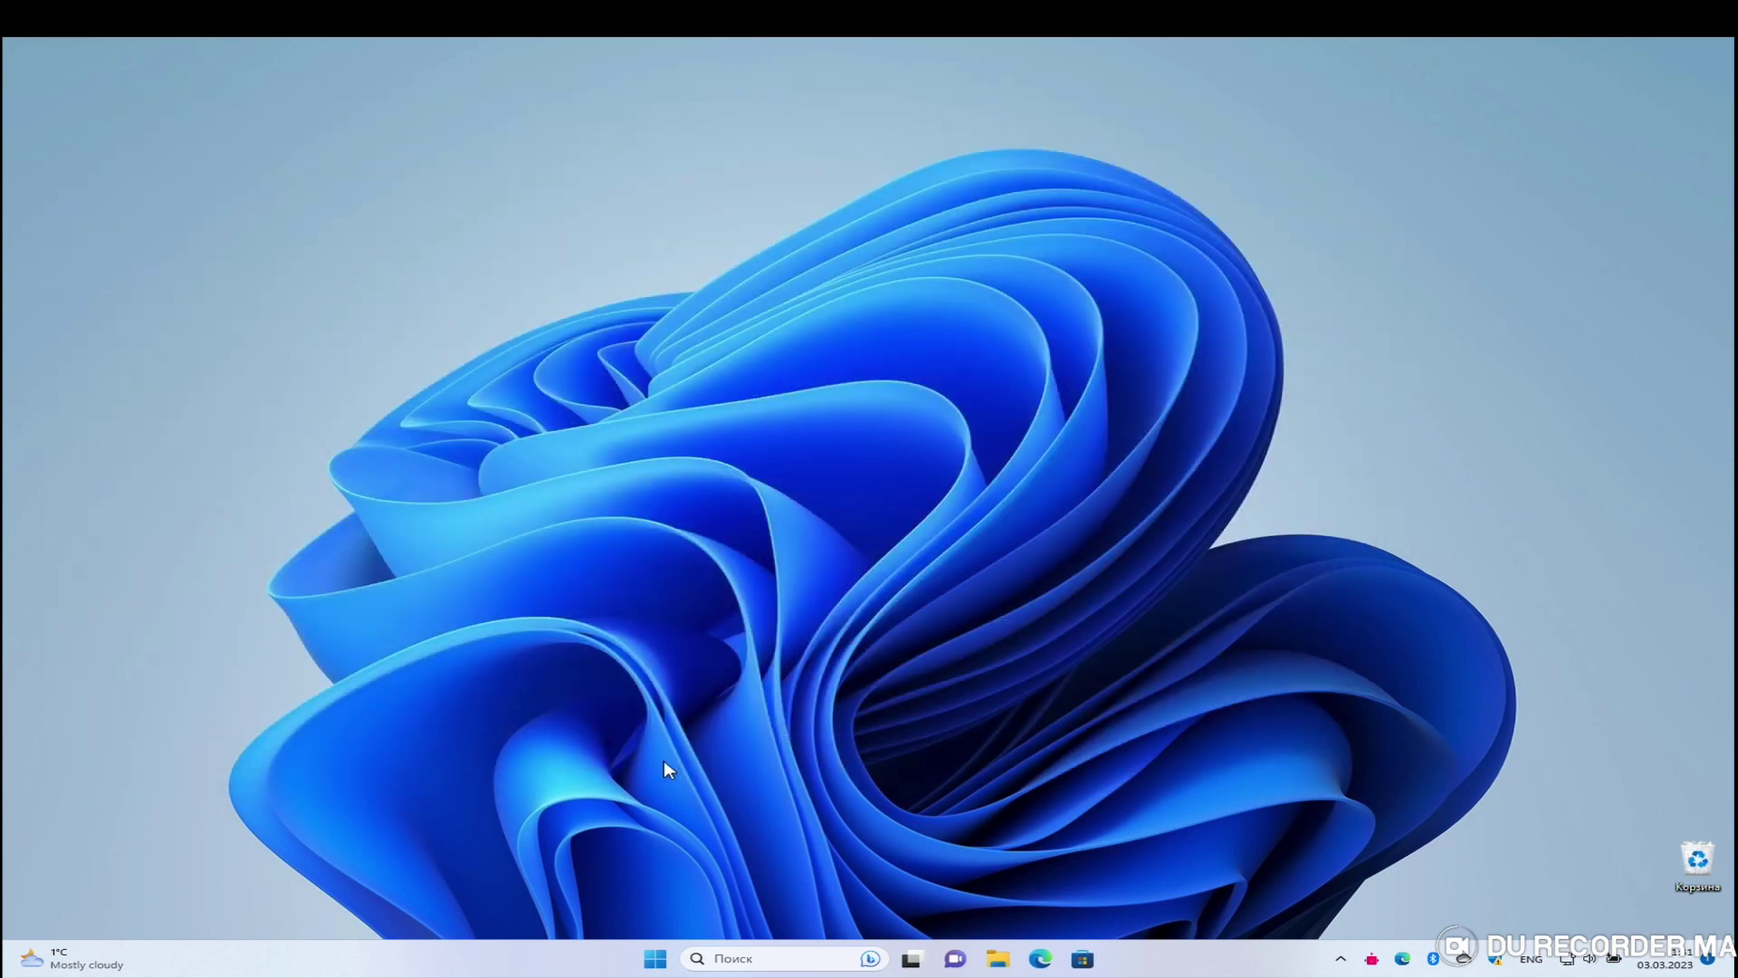
Step: Look over the desktop's context options, including the item types under Создать, and dismiss them
right_click(648, 645)
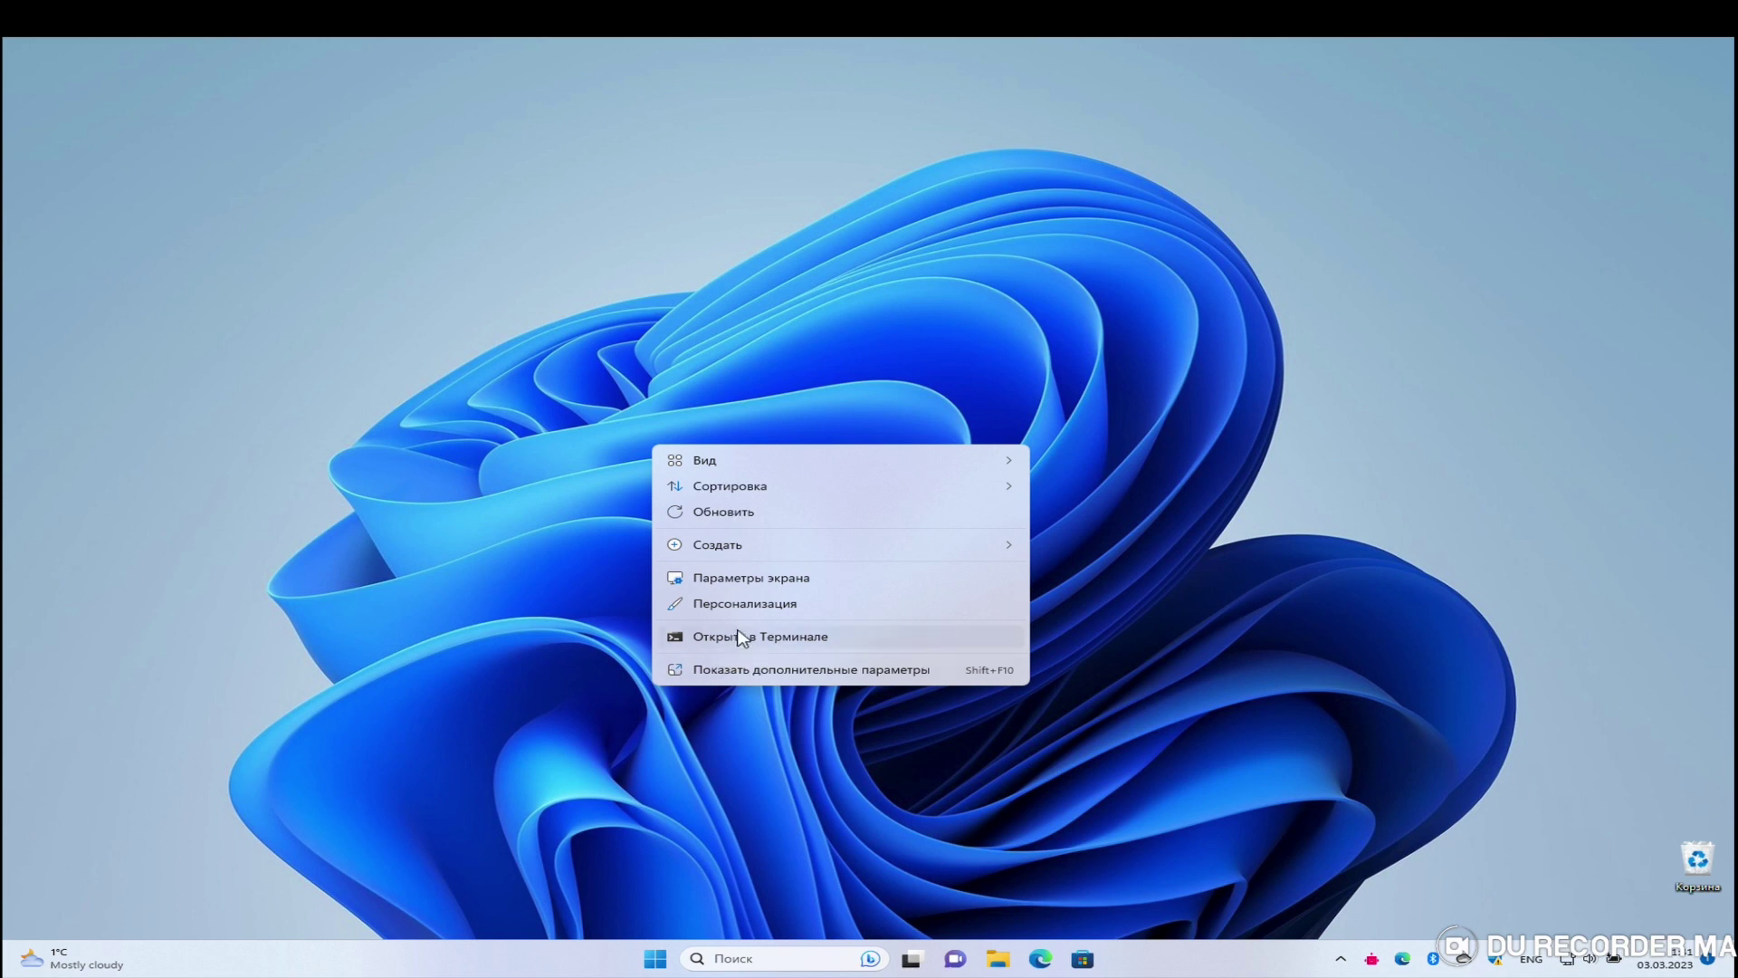
mouse_move(774, 547)
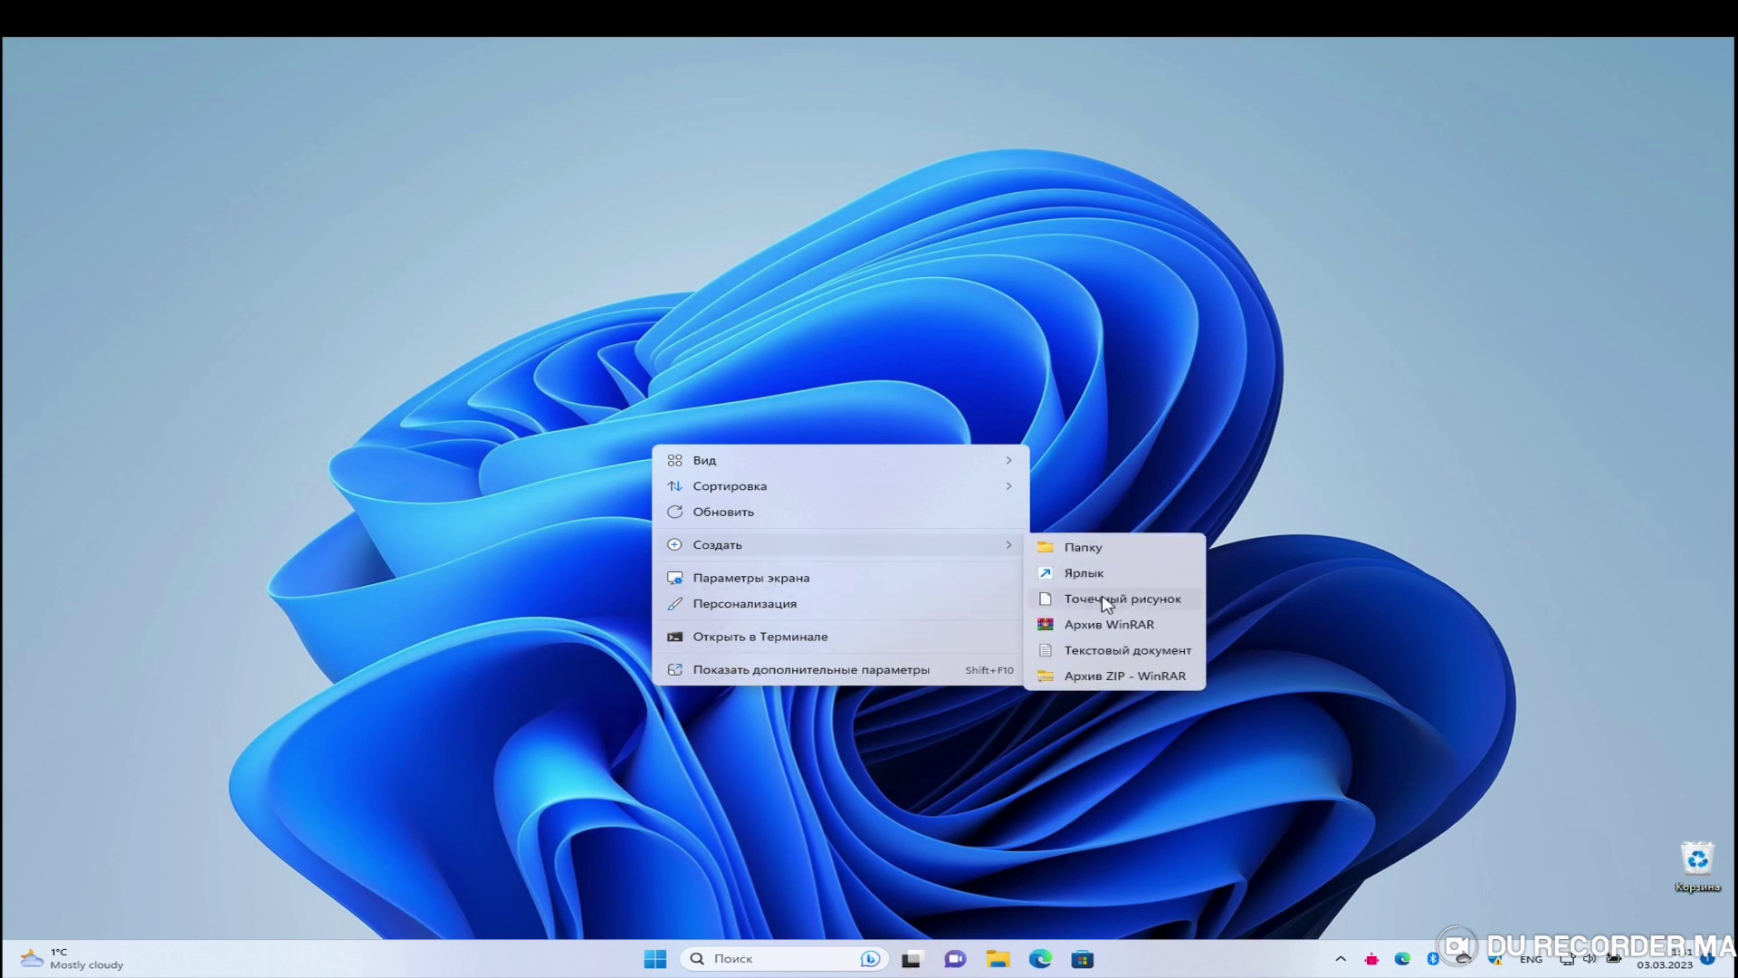
left_click(859, 892)
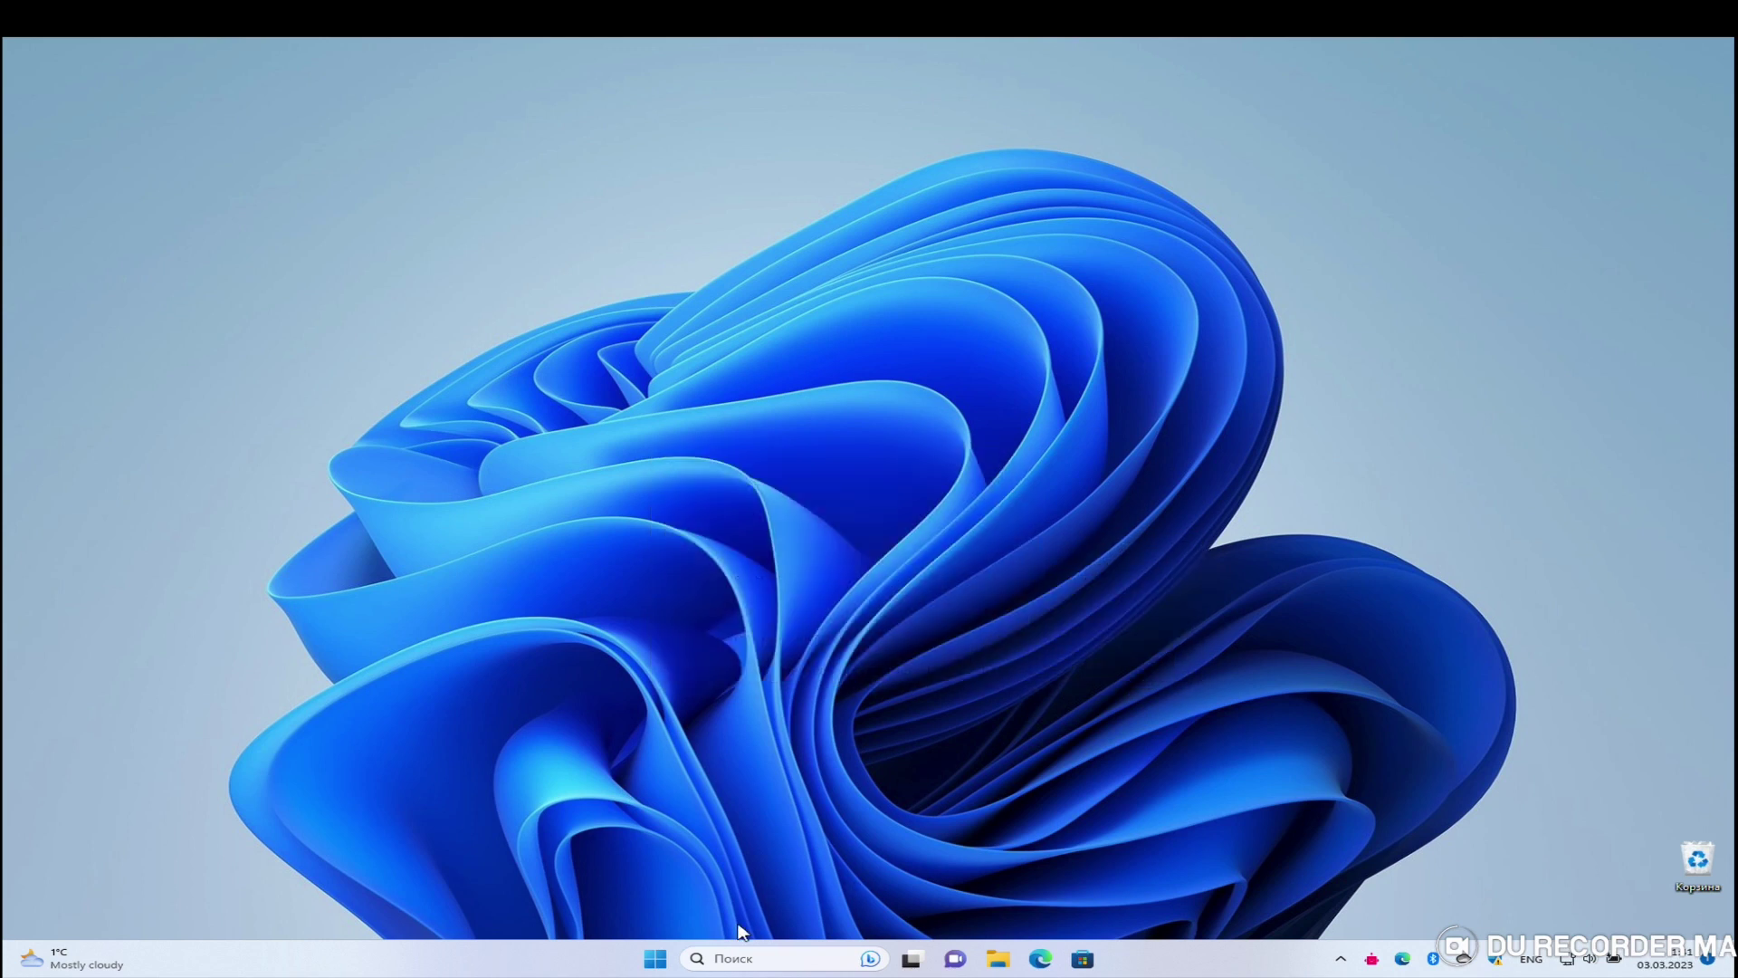
Step: Switch the input language to Russian, search the taskbar for "бло" and launch Блокнот
left_click(742, 957)
left_click(1531, 958)
left_click(1440, 819)
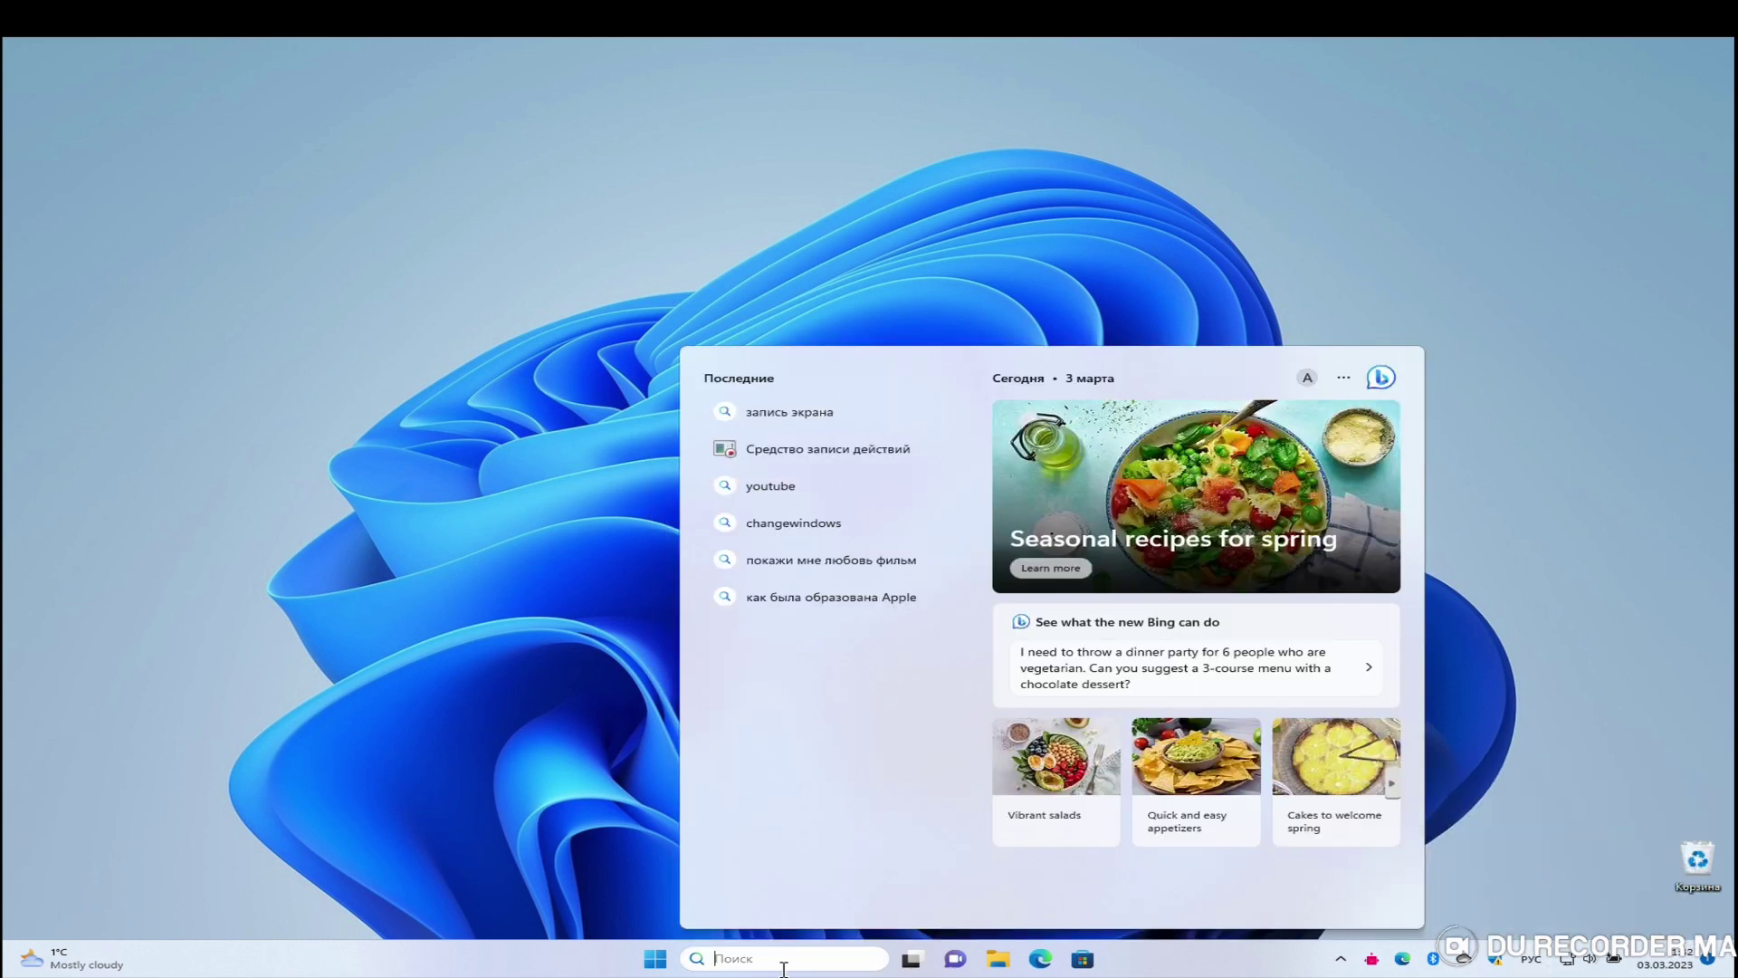
type("бло")
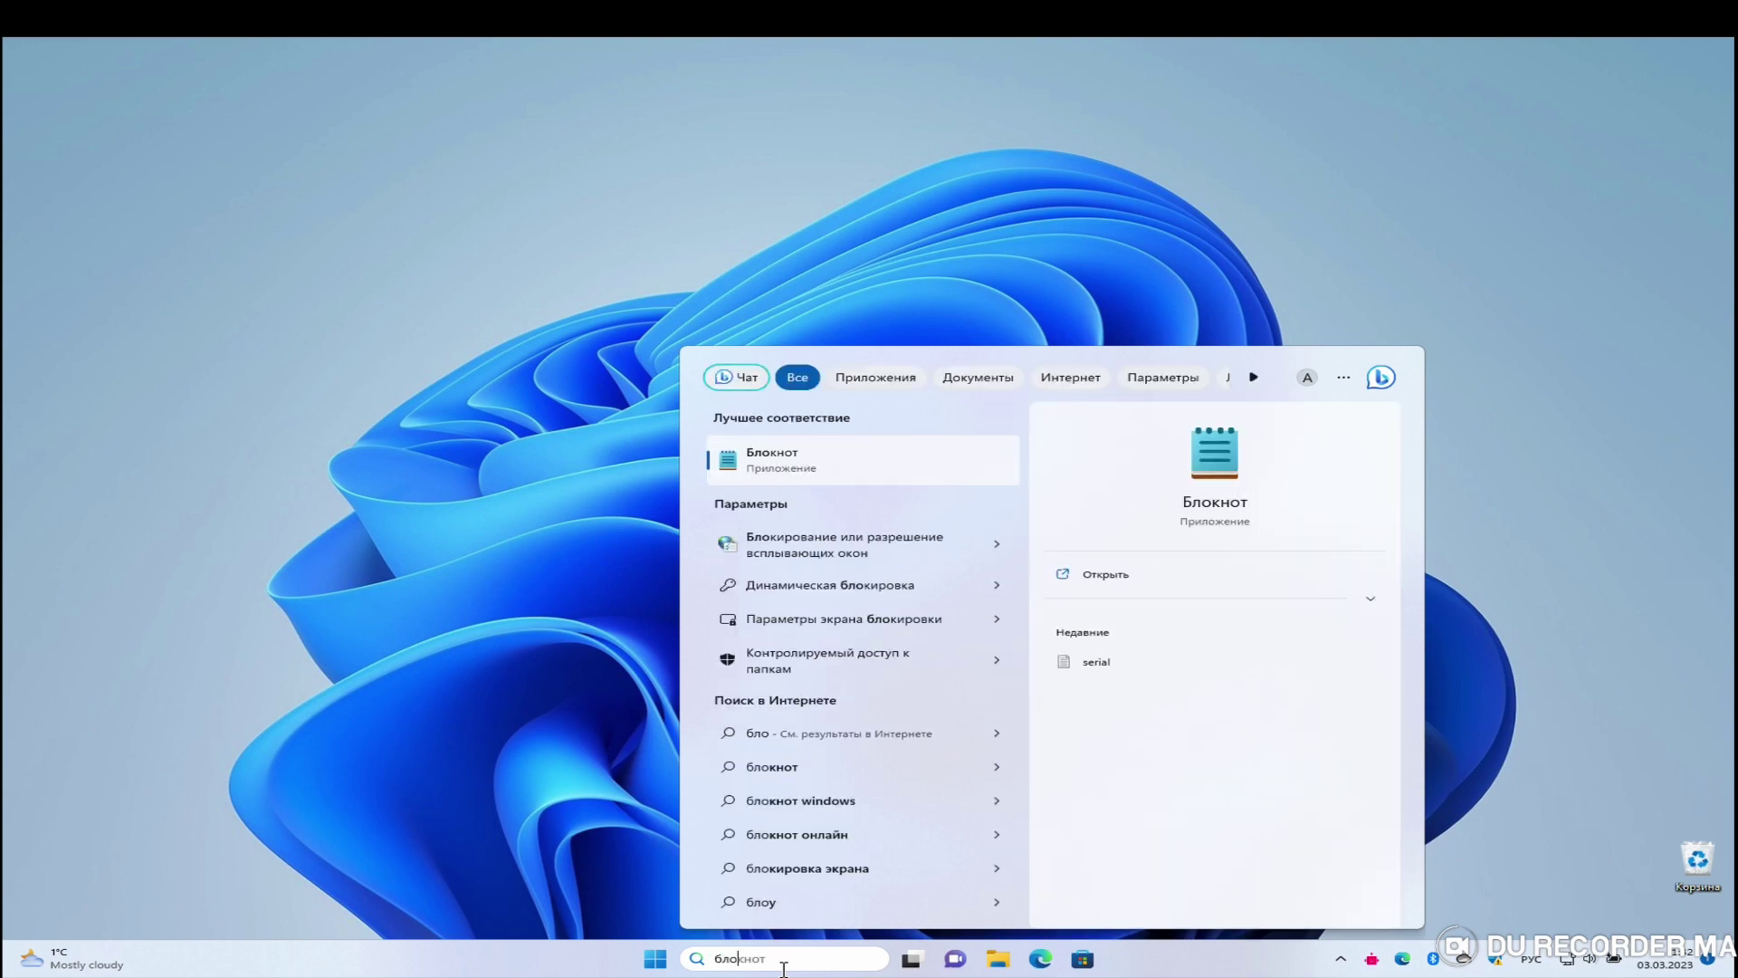
left_click(786, 472)
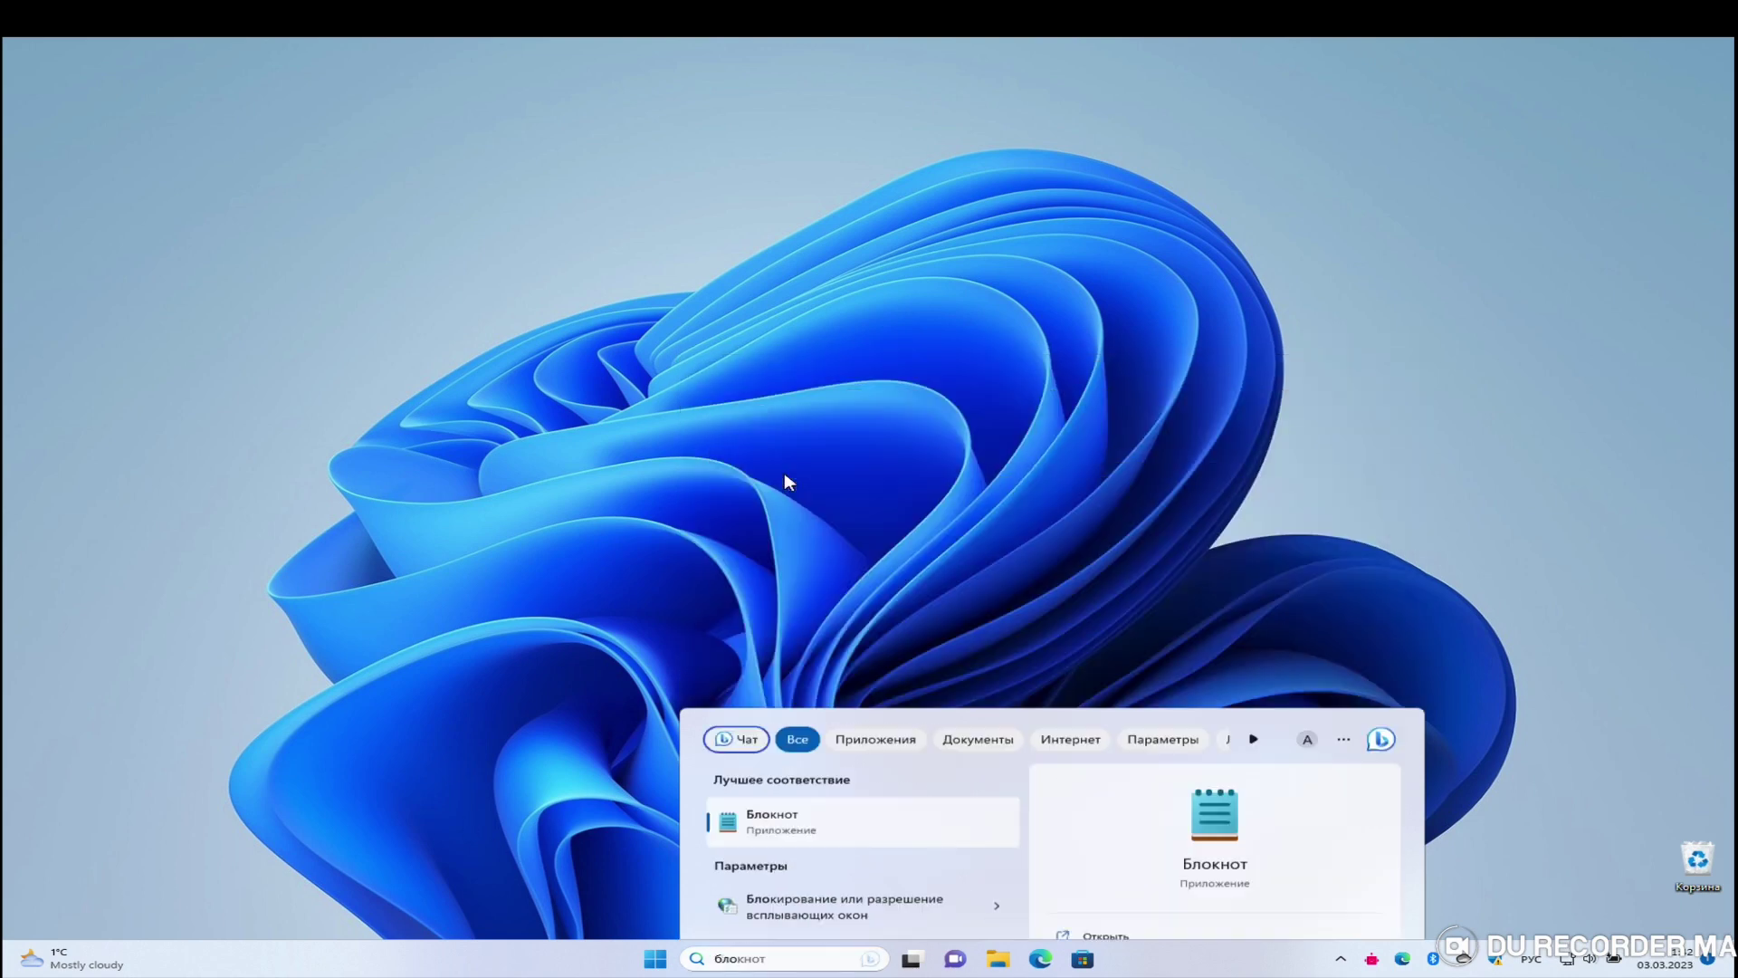
Step: Try adding and closing a tab, enter "лотлрщржгпшгпгпгпгпгпшнпш" in the first tab and "лоилиллпплплп" in a new second tab
left_click(408, 142)
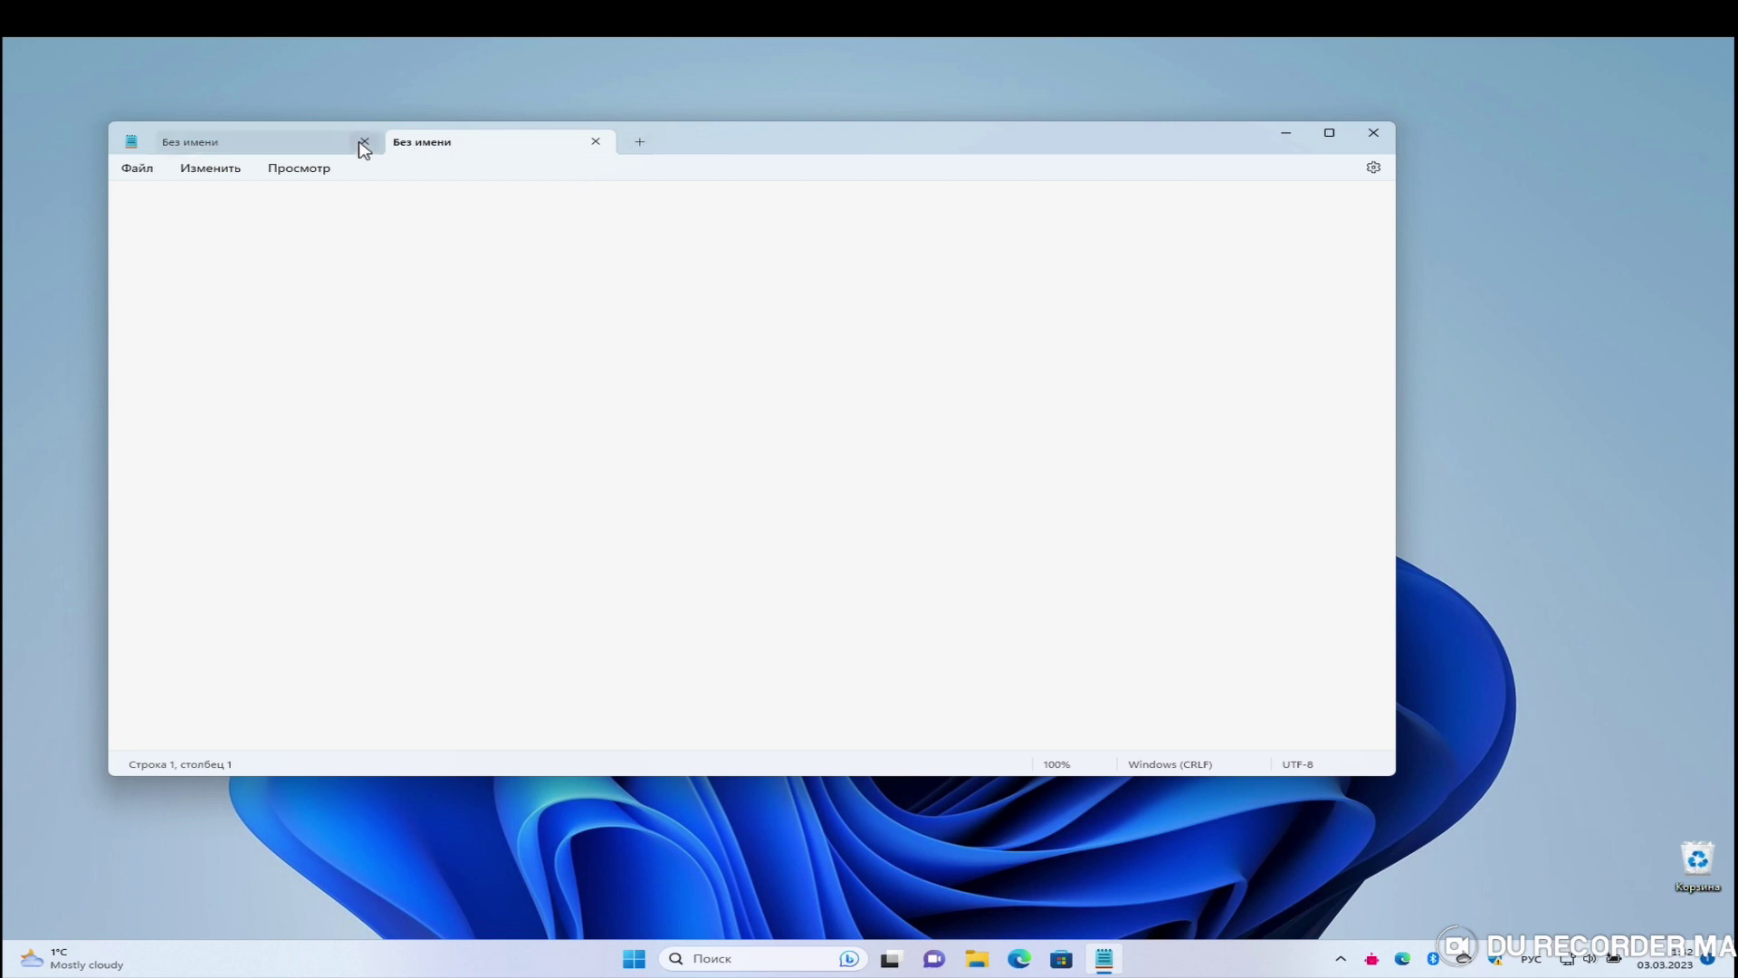
left_click(596, 143)
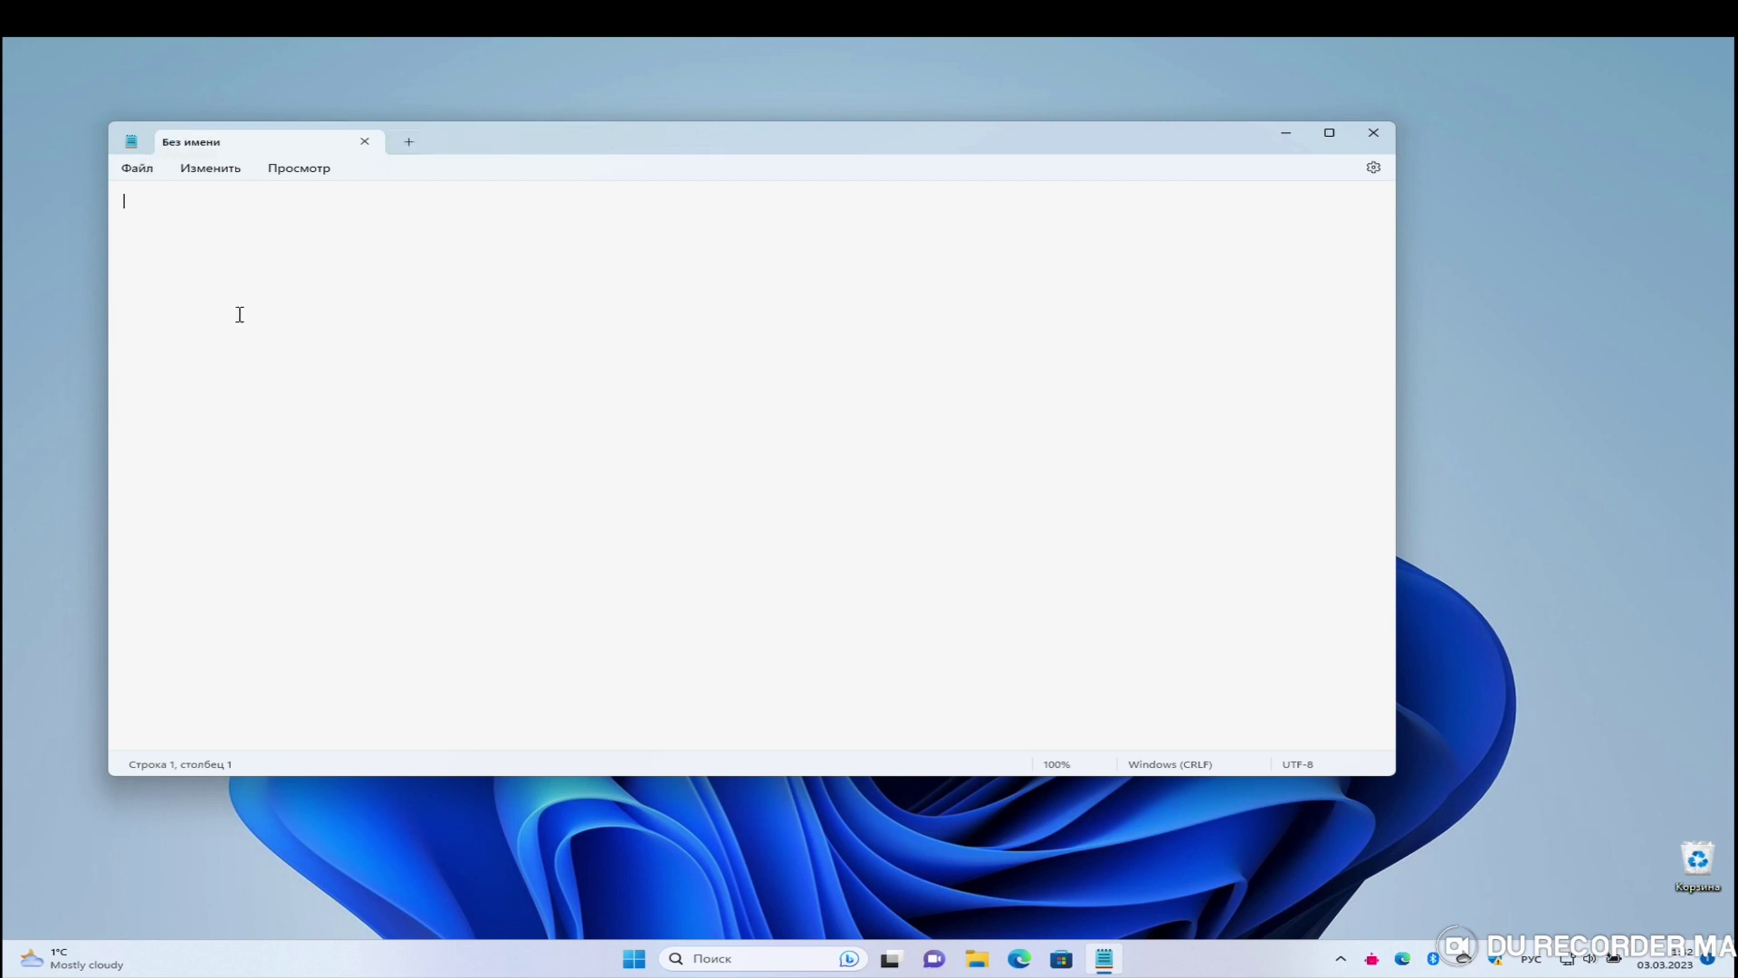
type("лотлрщржгпшгпгпгп")
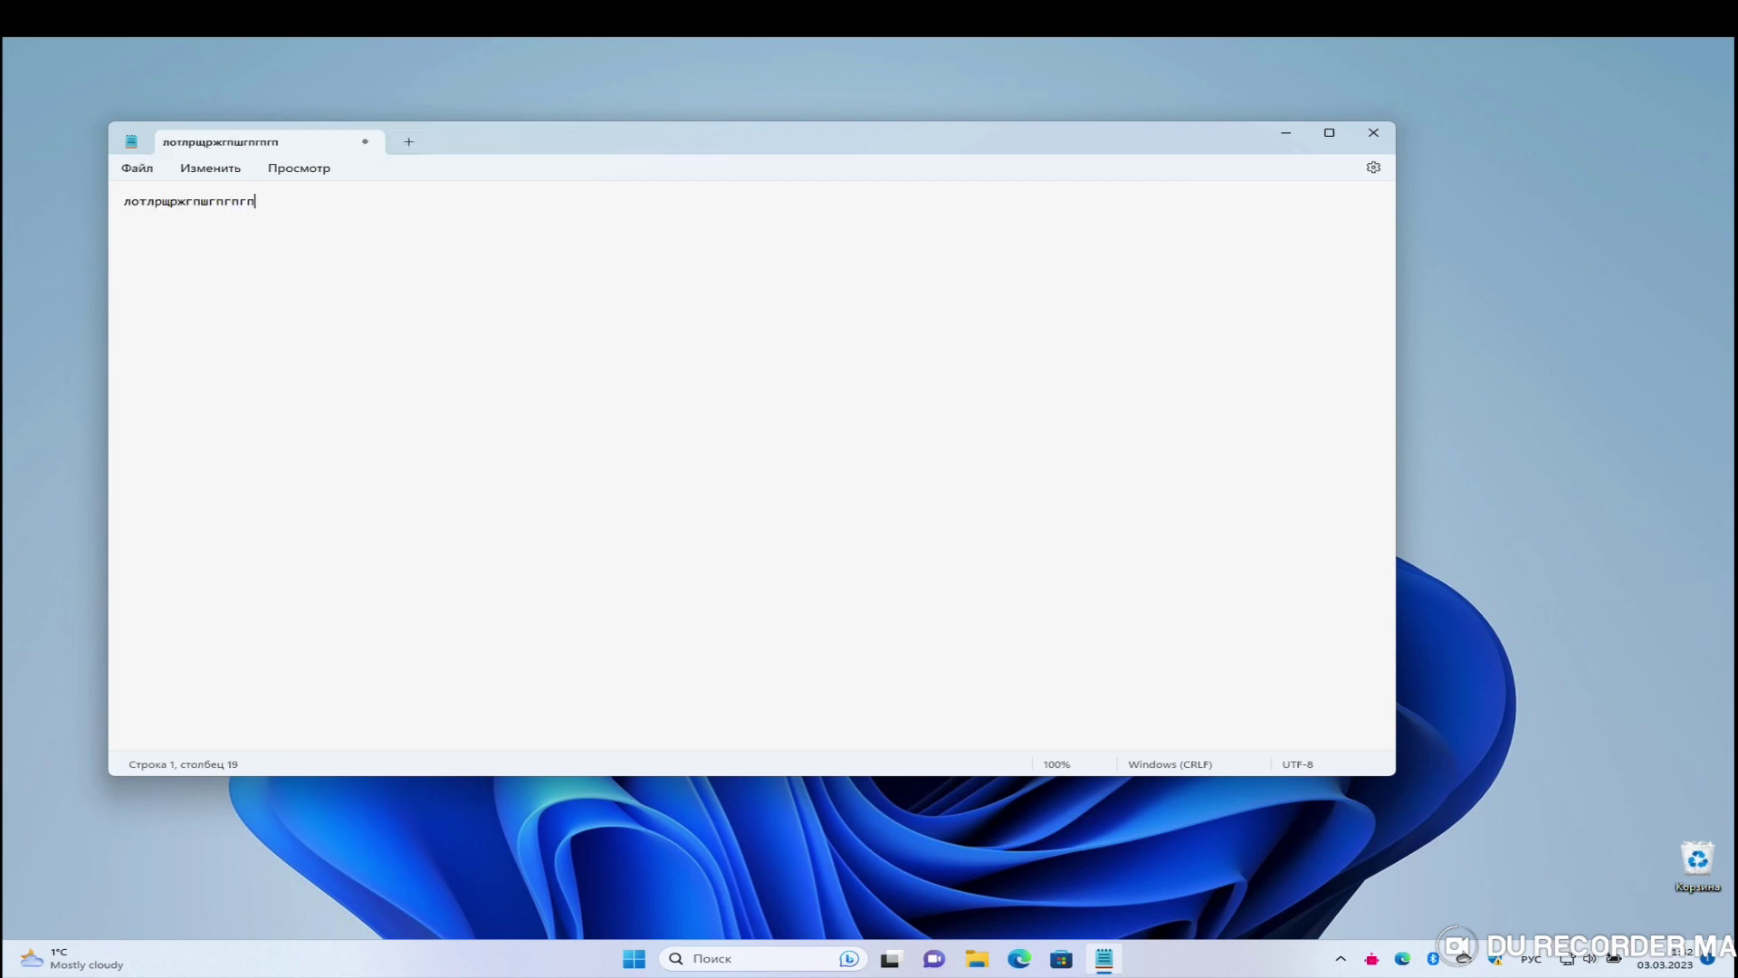
type("гпгпшнпш")
left_click(408, 142)
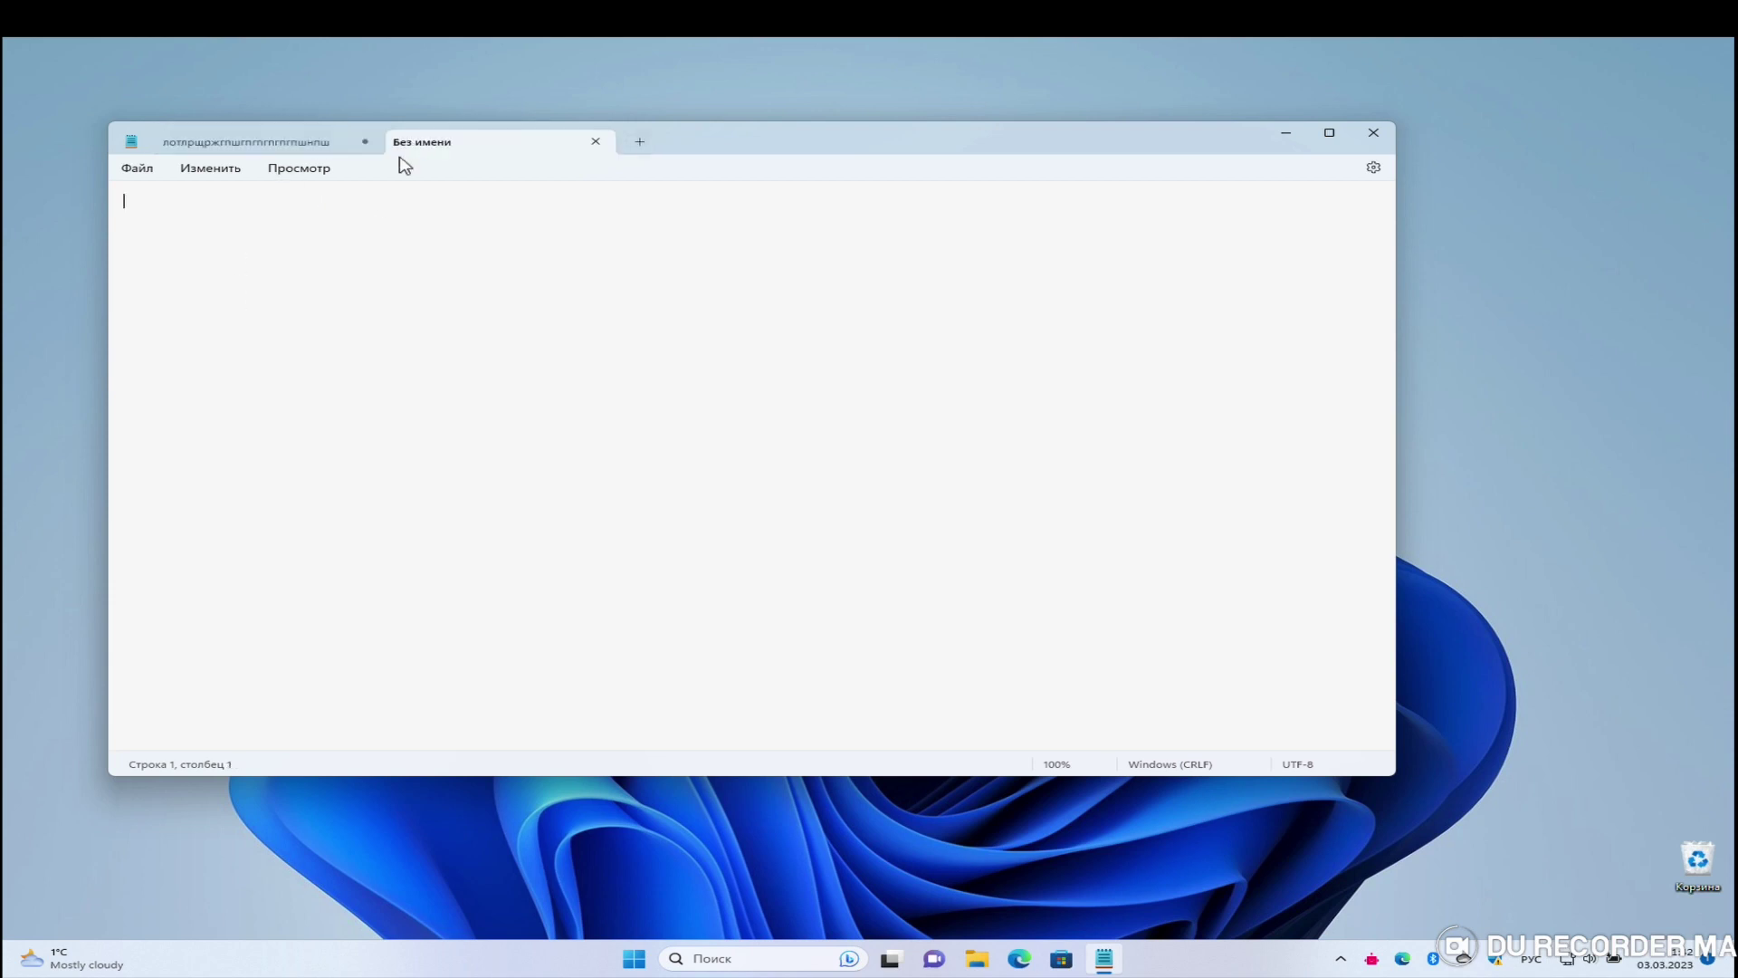
type("лоилиллпплплп")
Step: Save the second tab as a text file in Рабочий стол under its suggested name
left_click(140, 169)
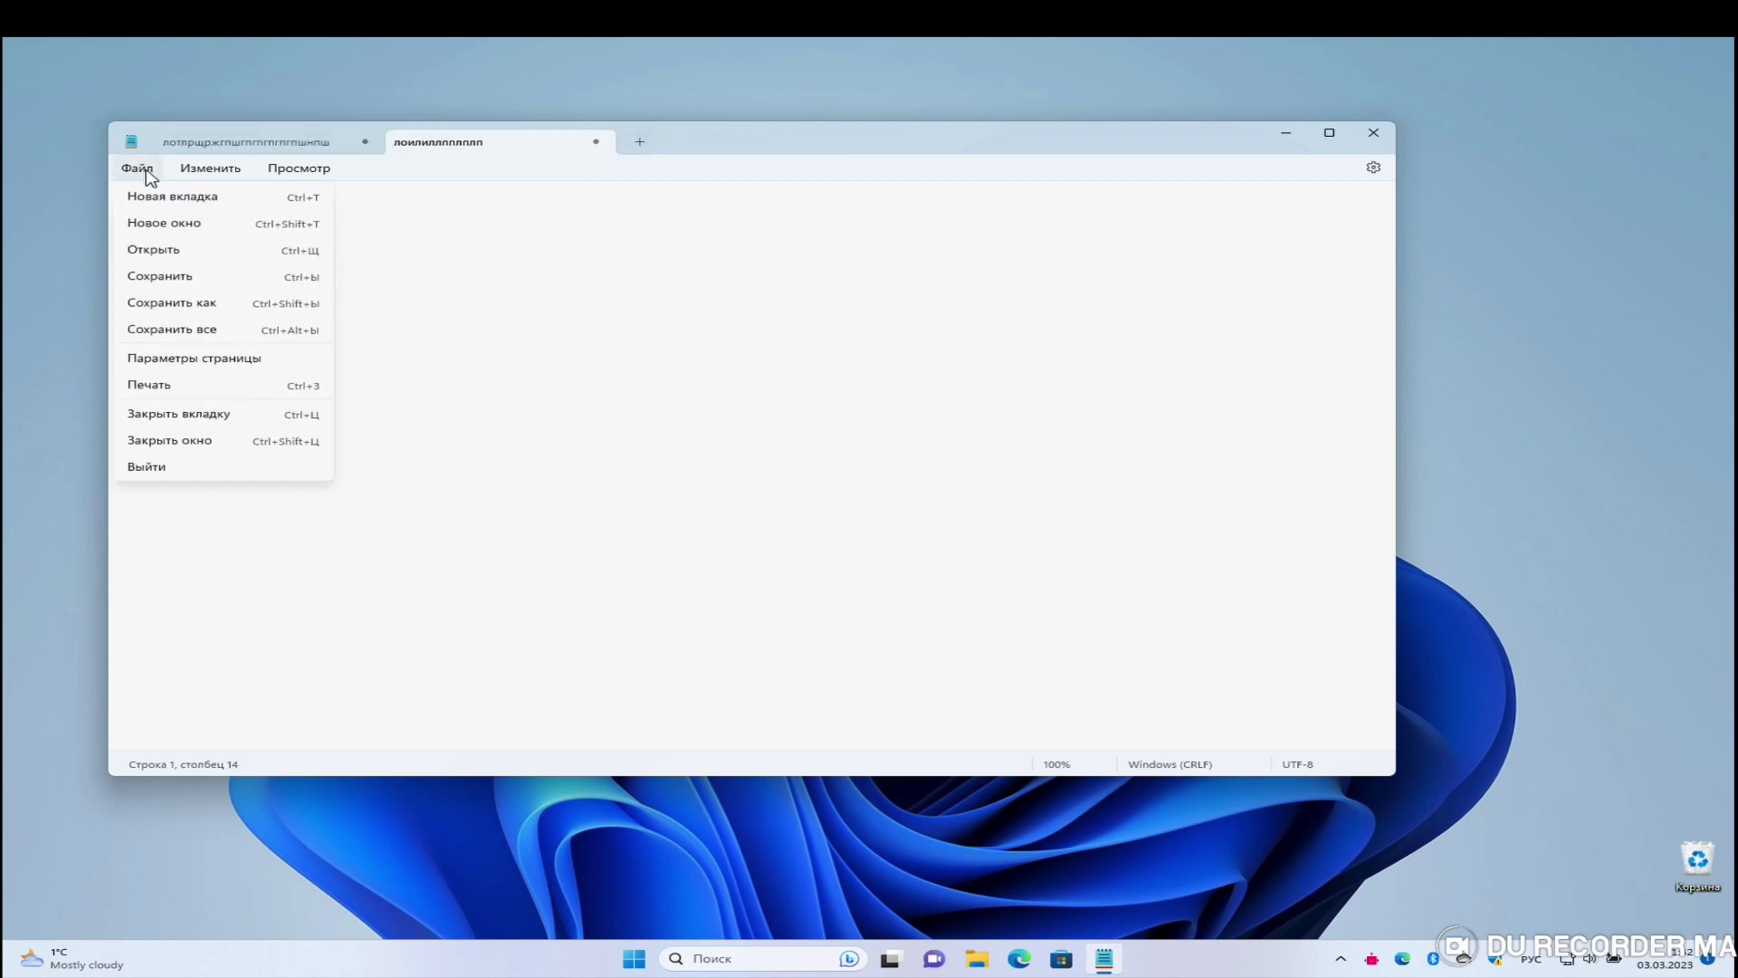
left_click(244, 304)
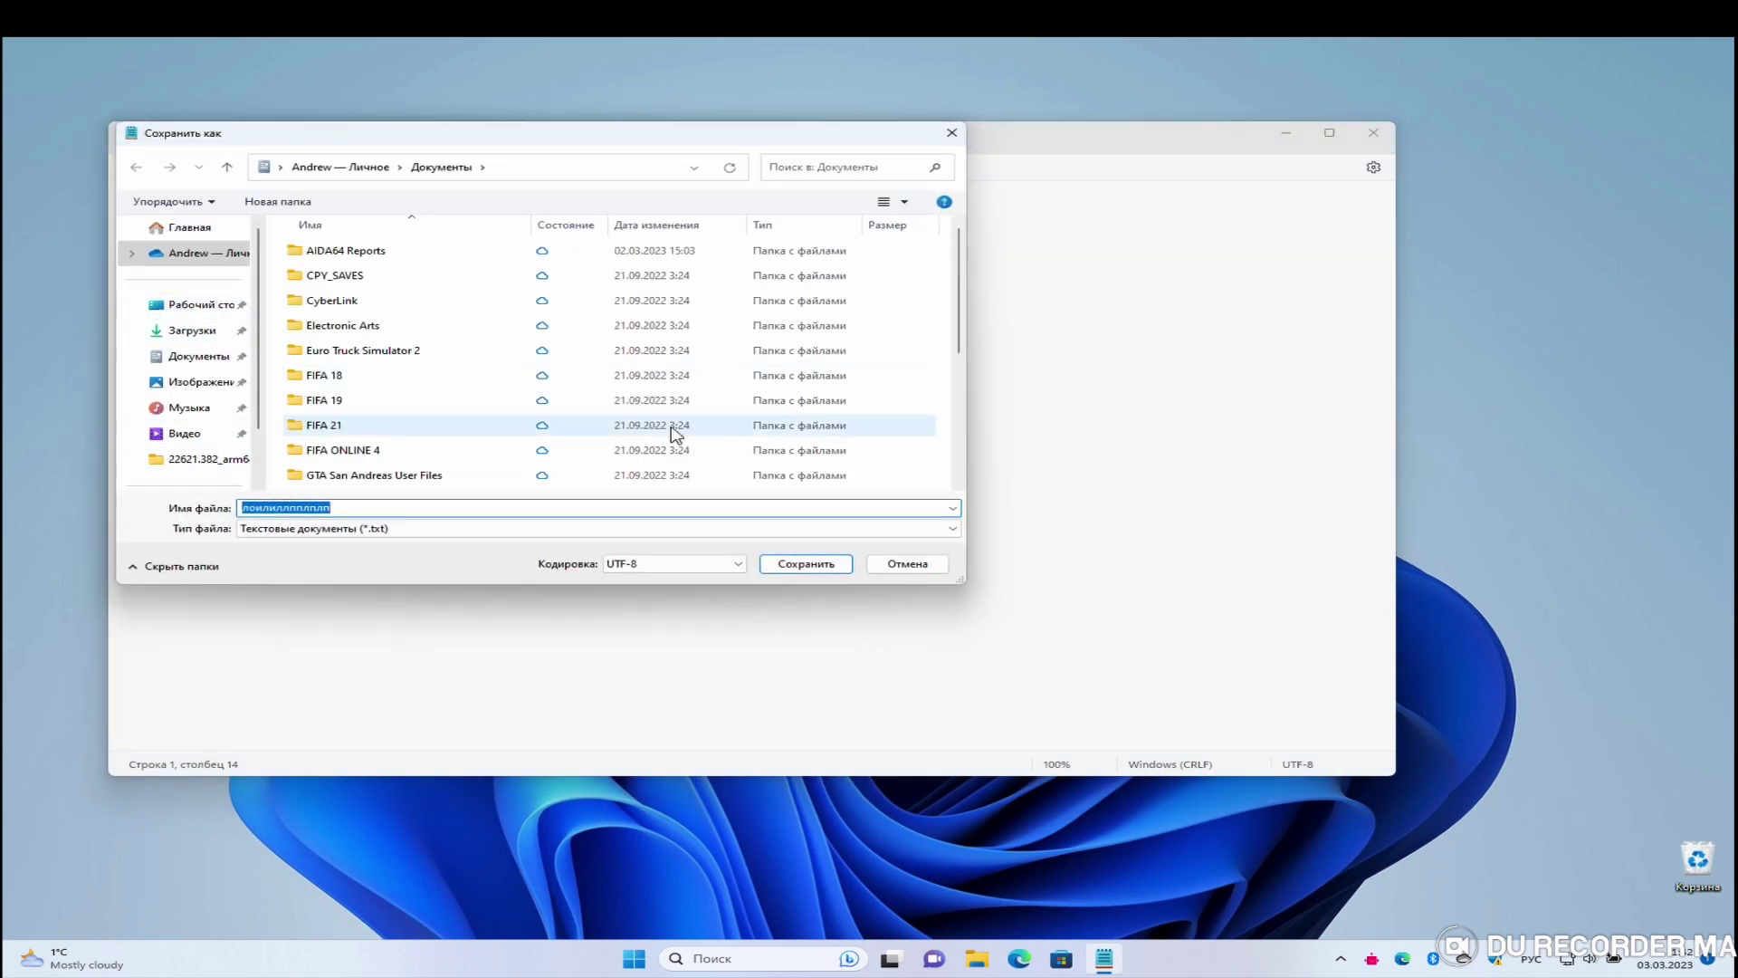
left_click(190, 306)
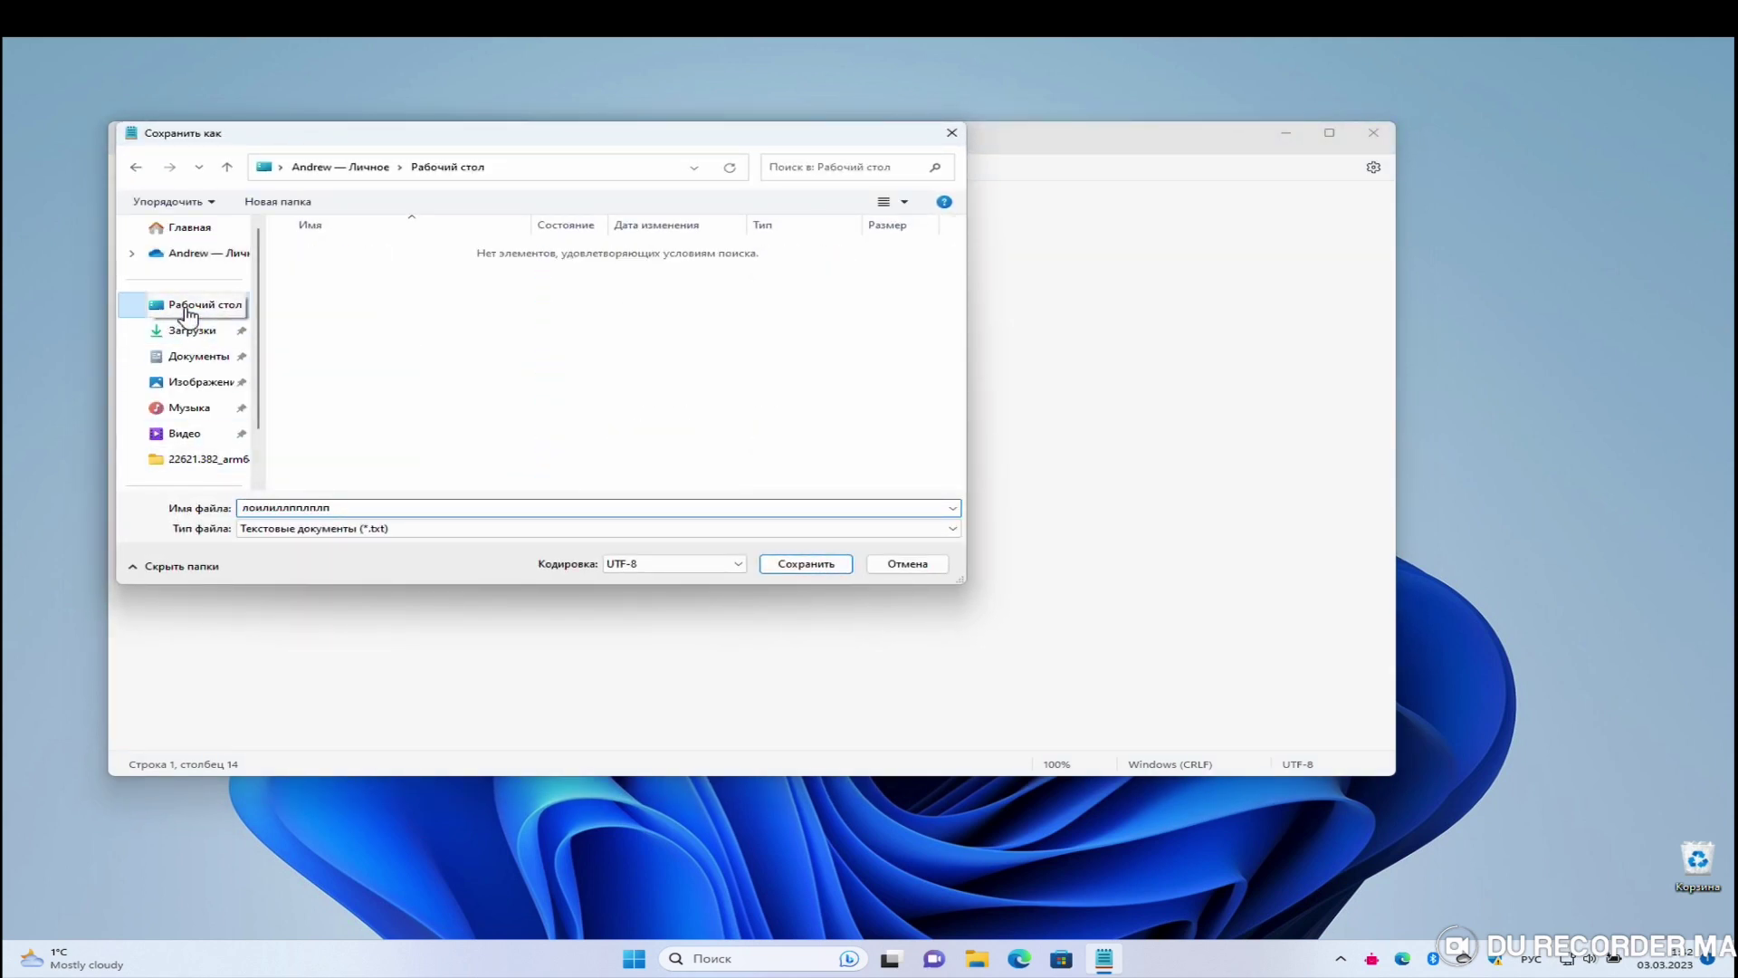
left_click(821, 568)
Step: Append "длордрдрорлор" to the first tab's text and save it as a separate text file in Рабочий стол under its suggested name
left_click(227, 143)
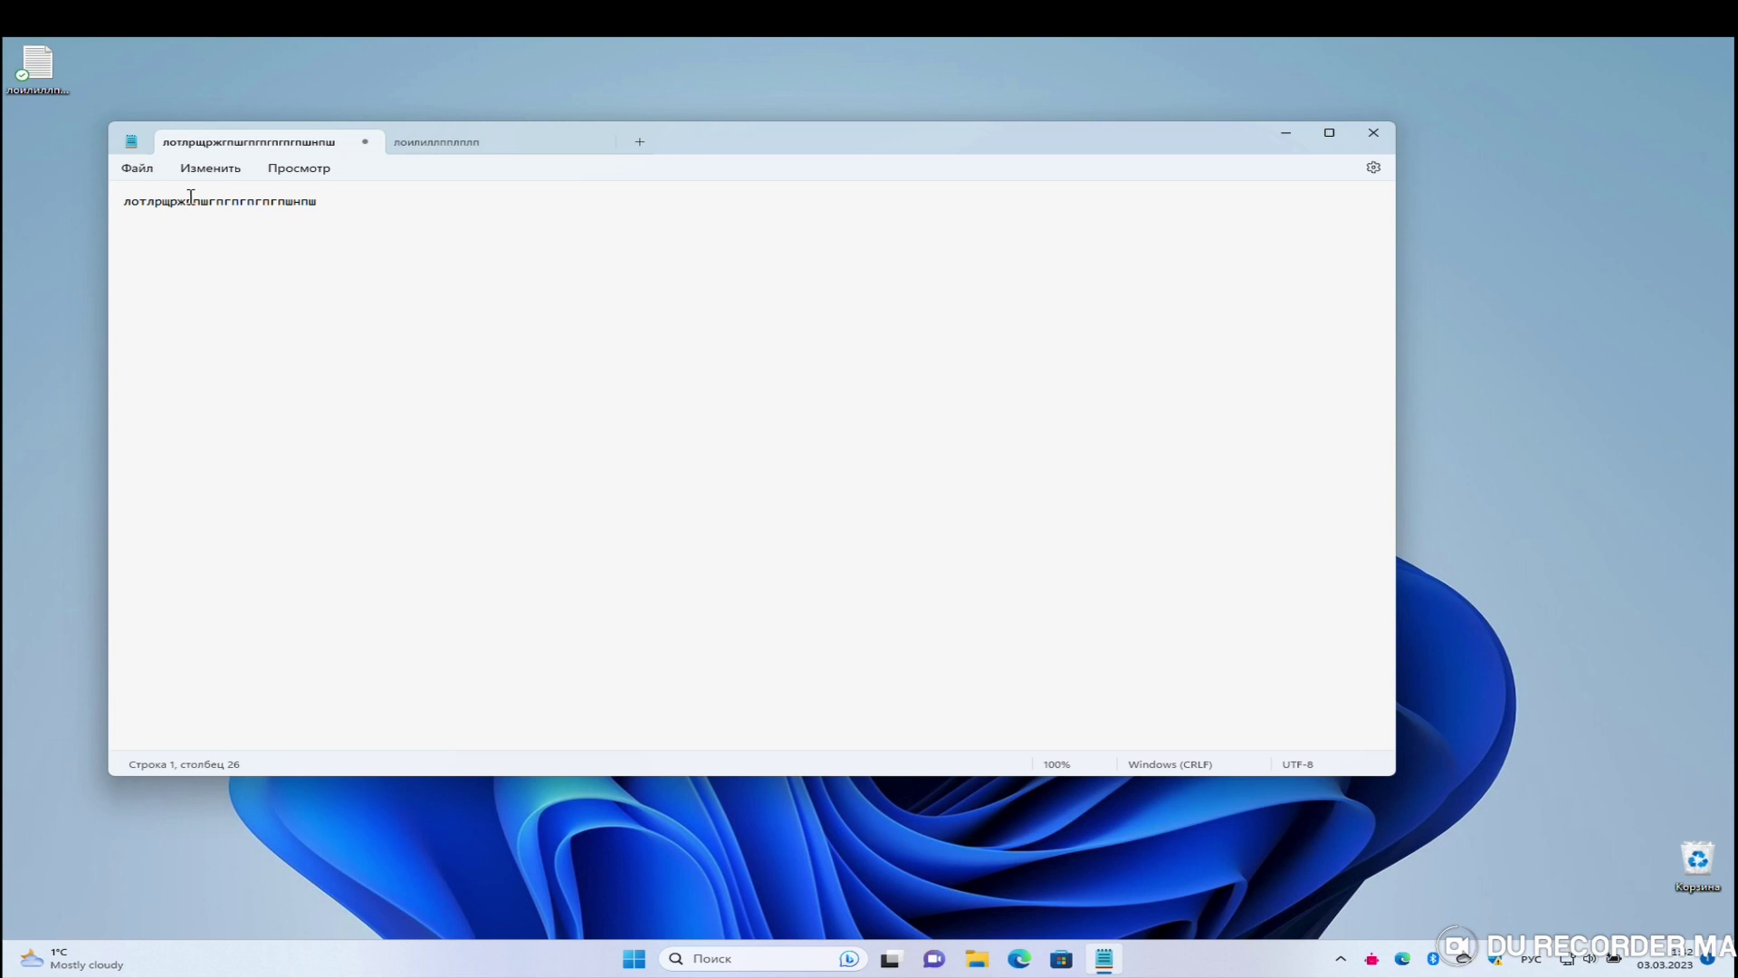
type("длордрдрорлор")
left_click(136, 168)
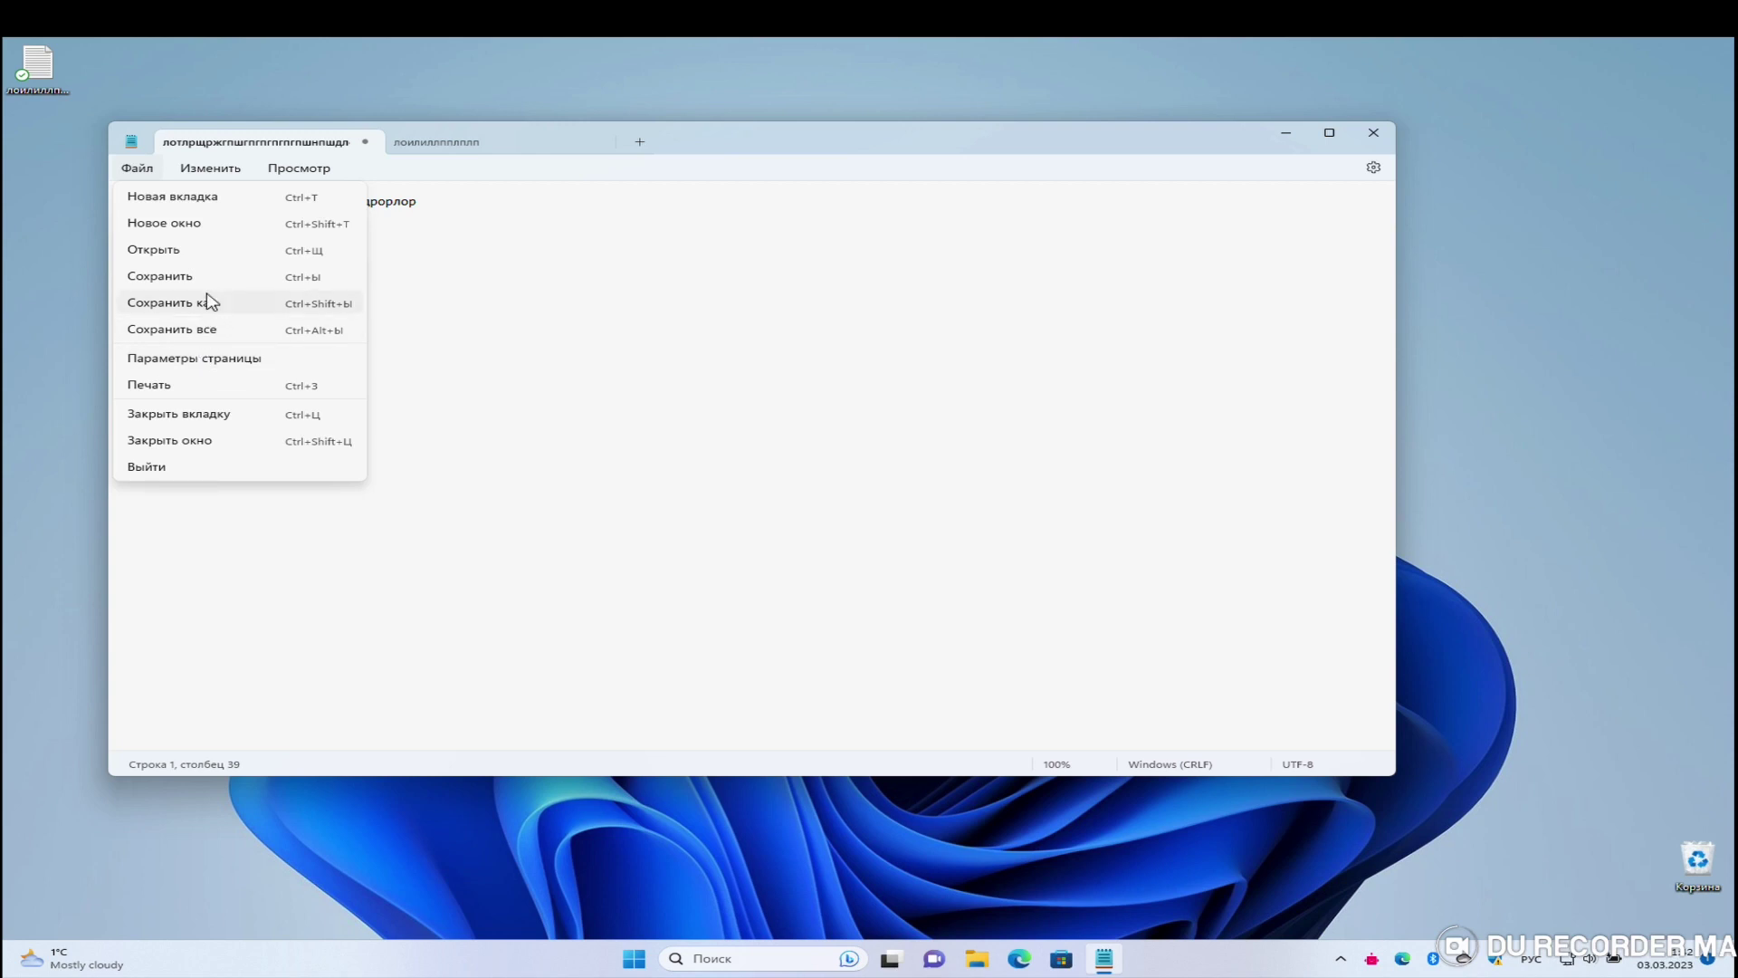
left_click(209, 302)
left_click(643, 564)
left_click(643, 565)
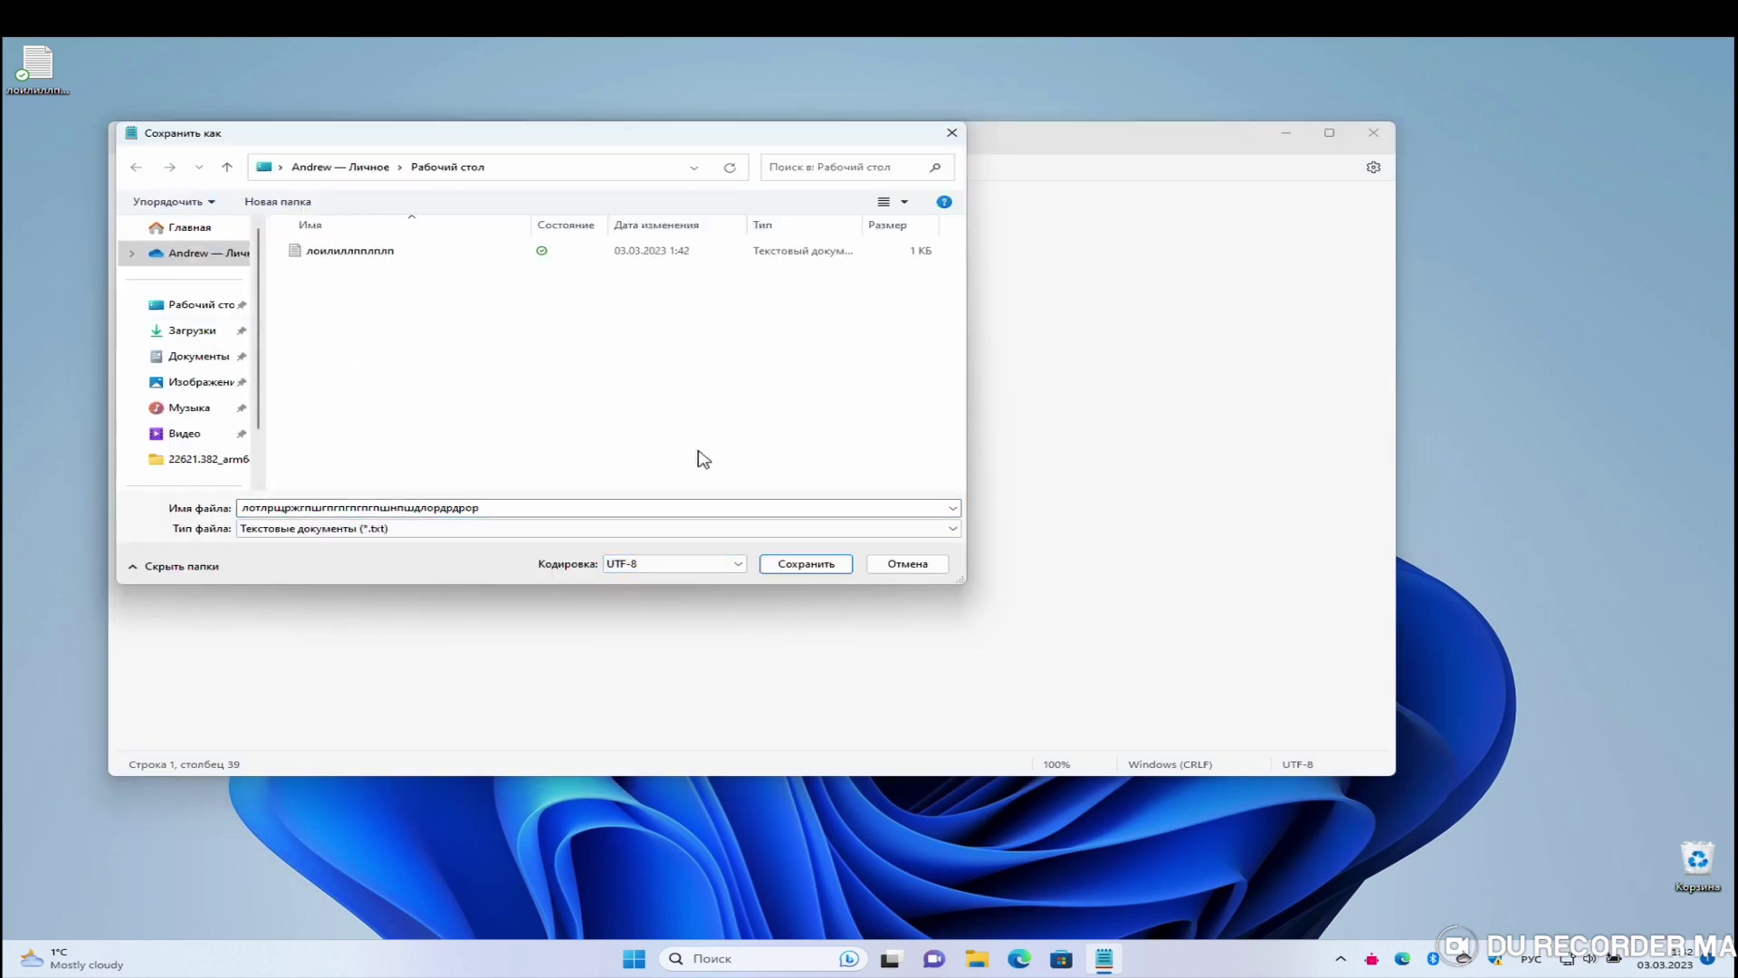
key("Return")
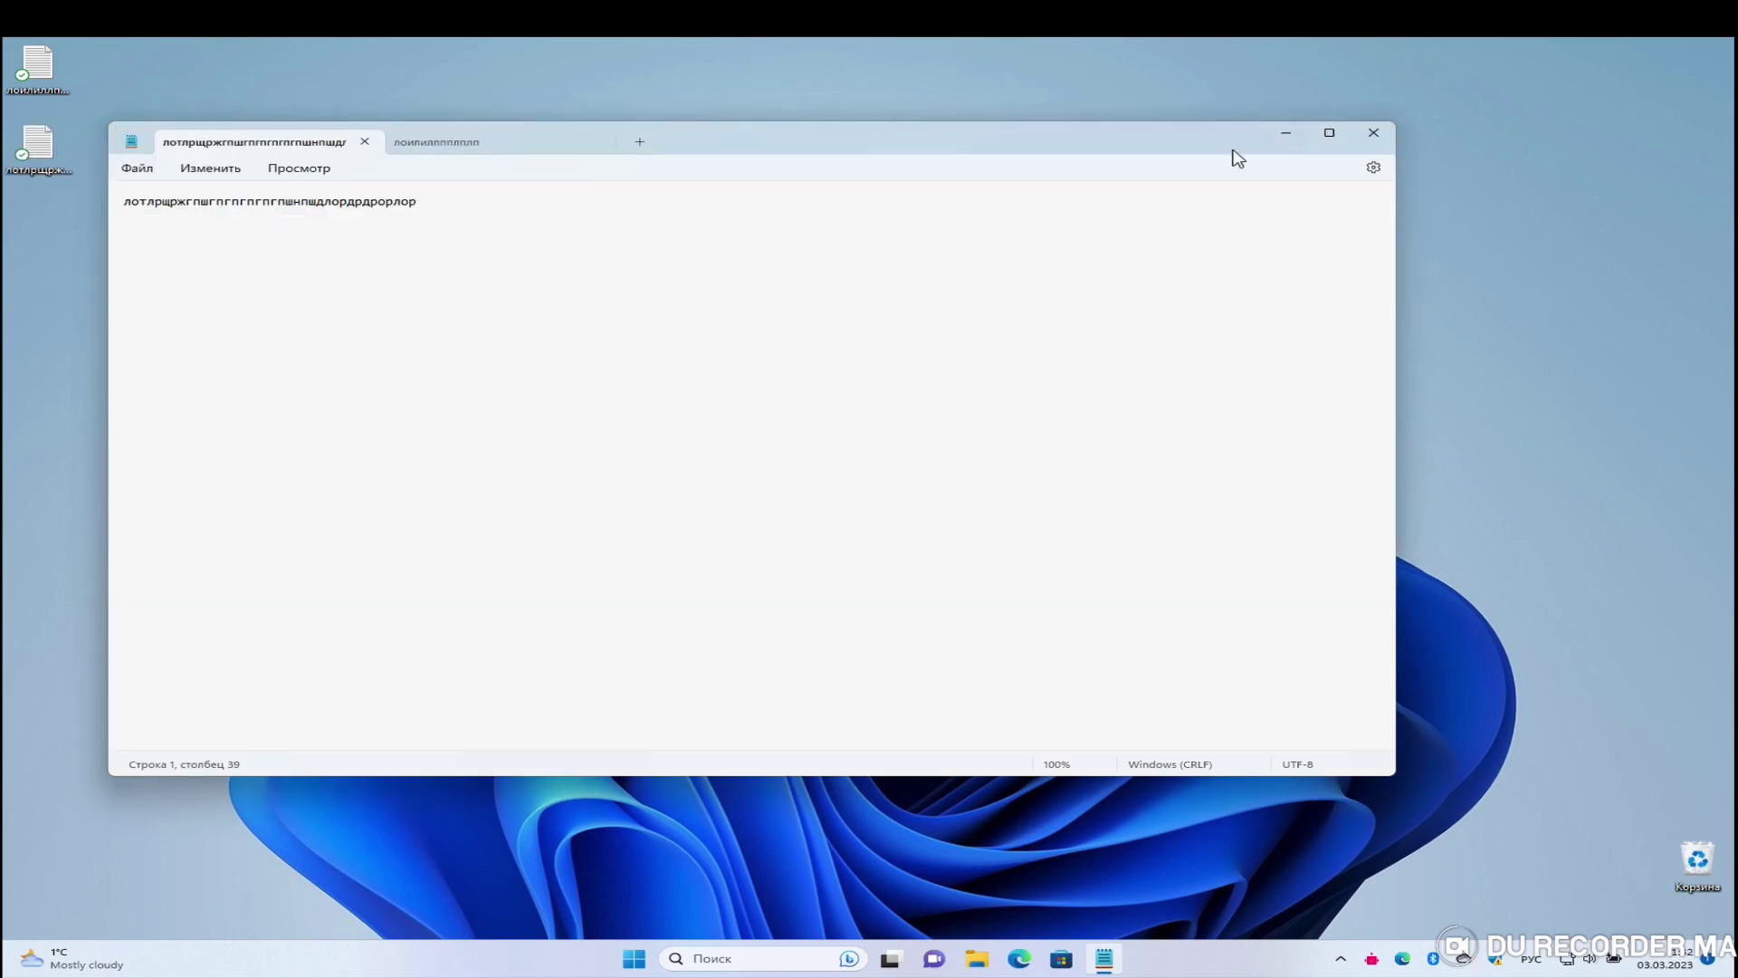
Step: Close Блокнот and move both saved text files together away from the desktop's edge, one grid column inward and lower
left_click(1374, 132)
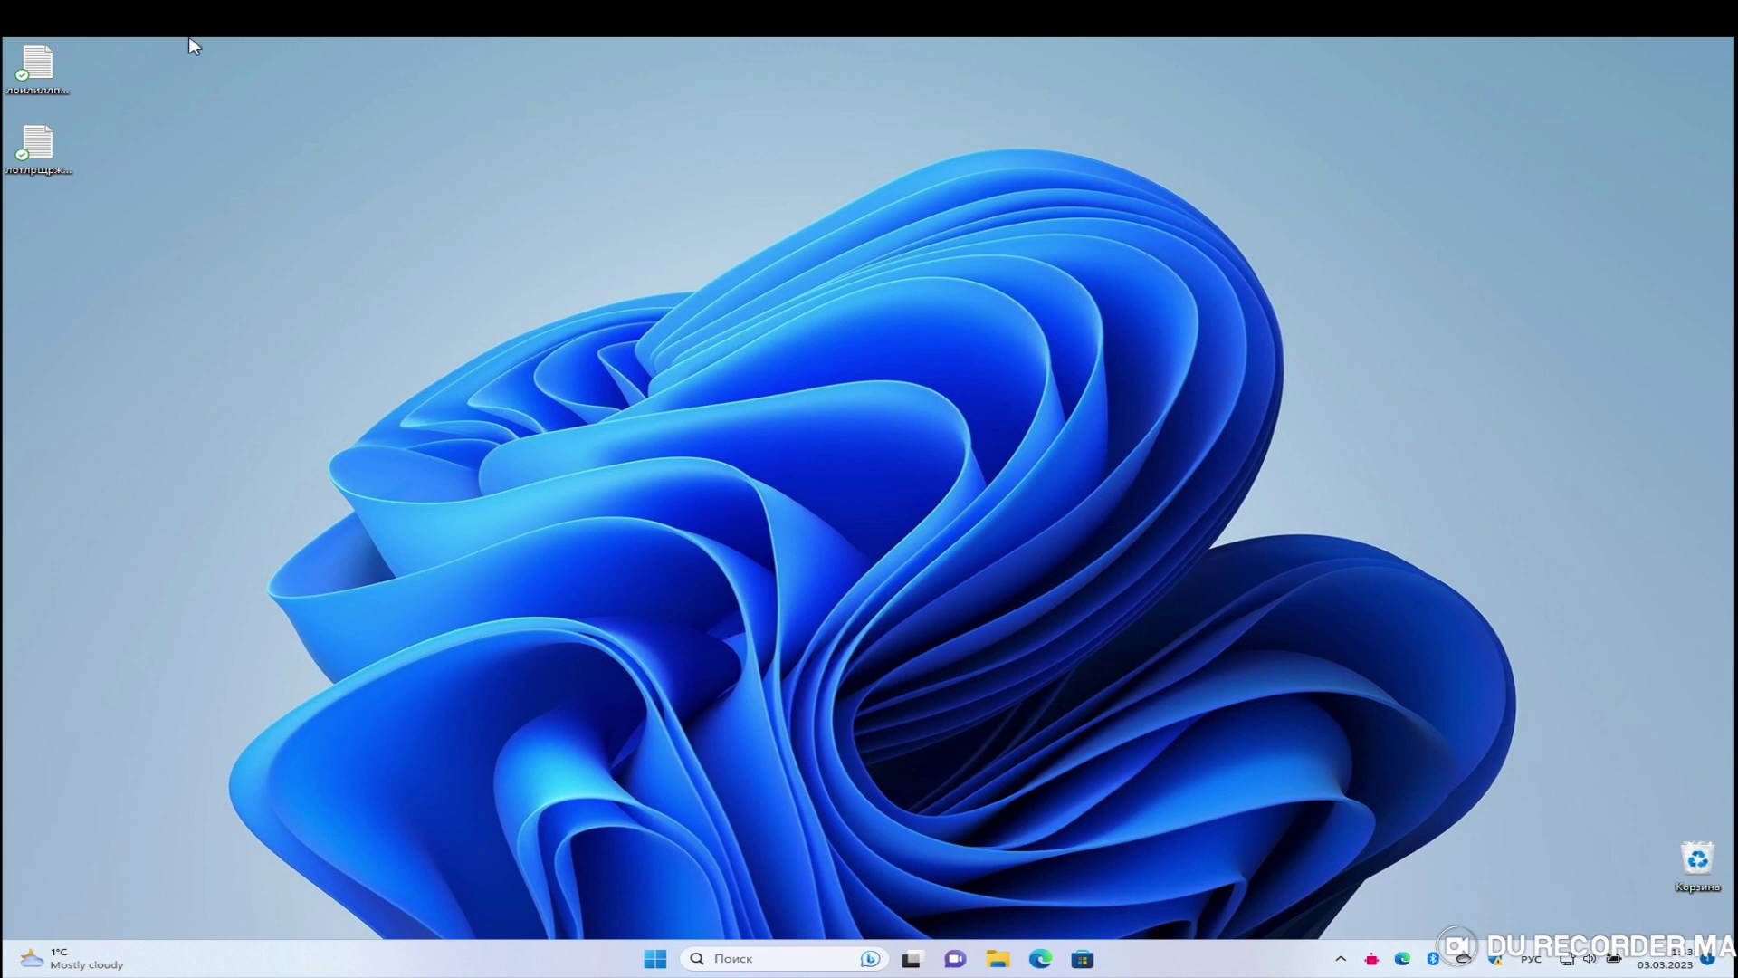
left_click_drag(192, 43, 7, 237)
left_click_drag(41, 157, 308, 257)
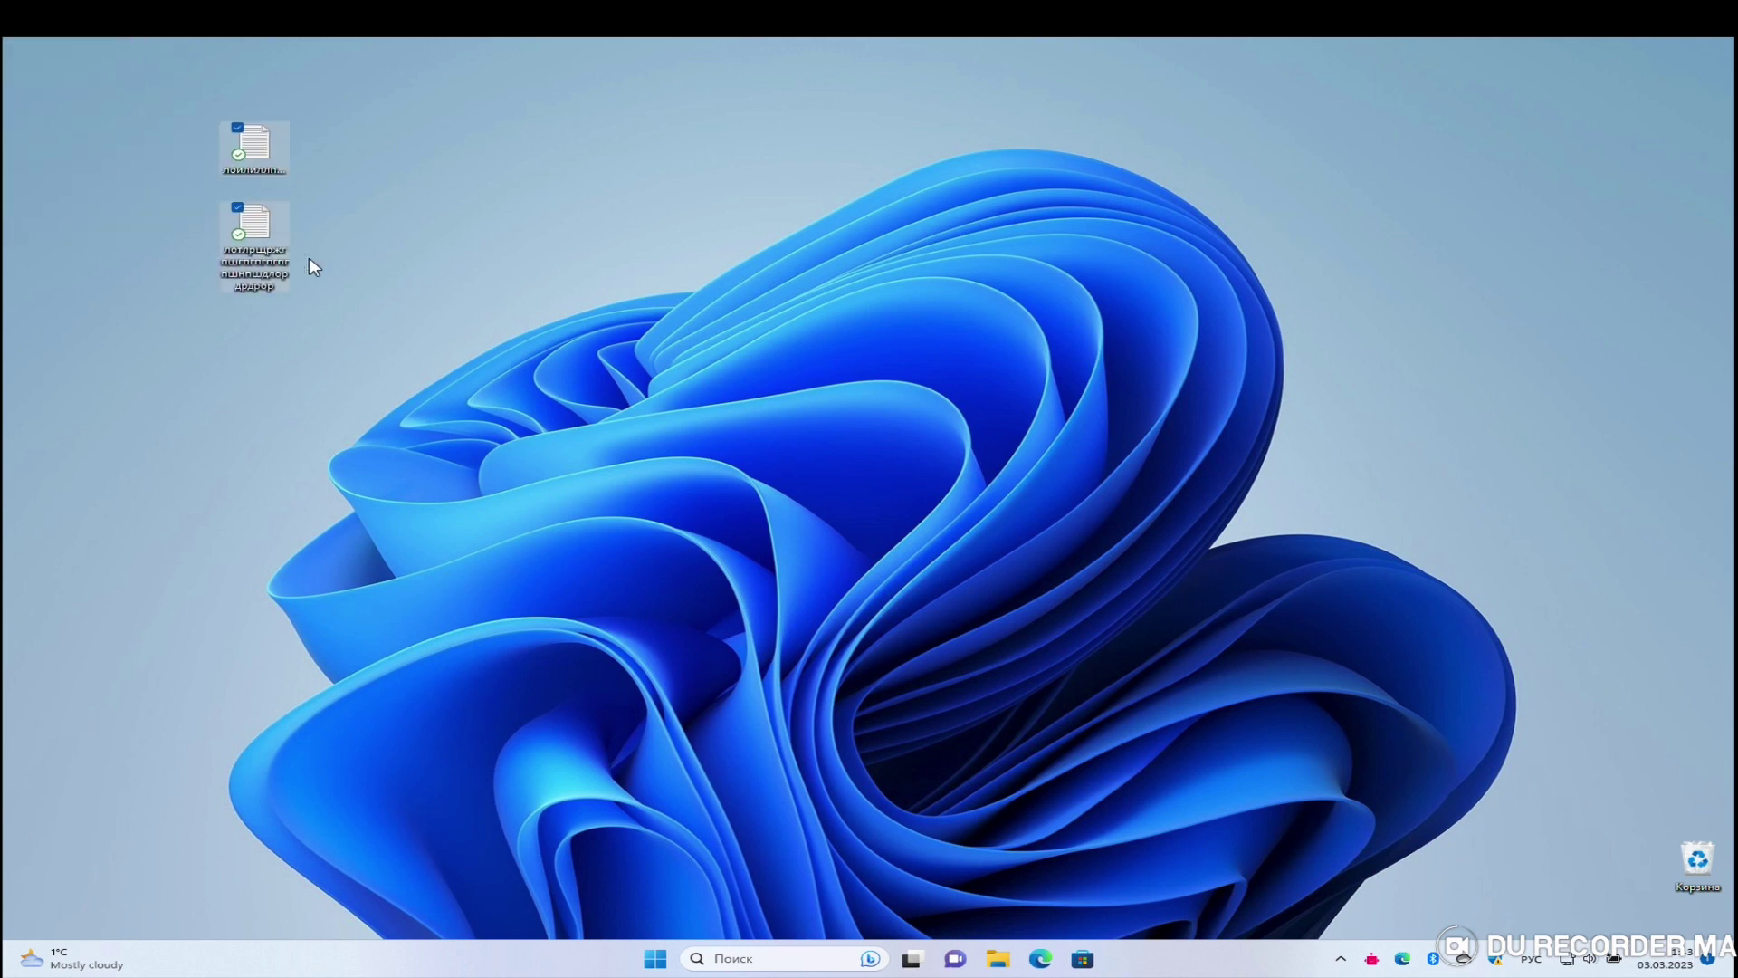
left_click(511, 301)
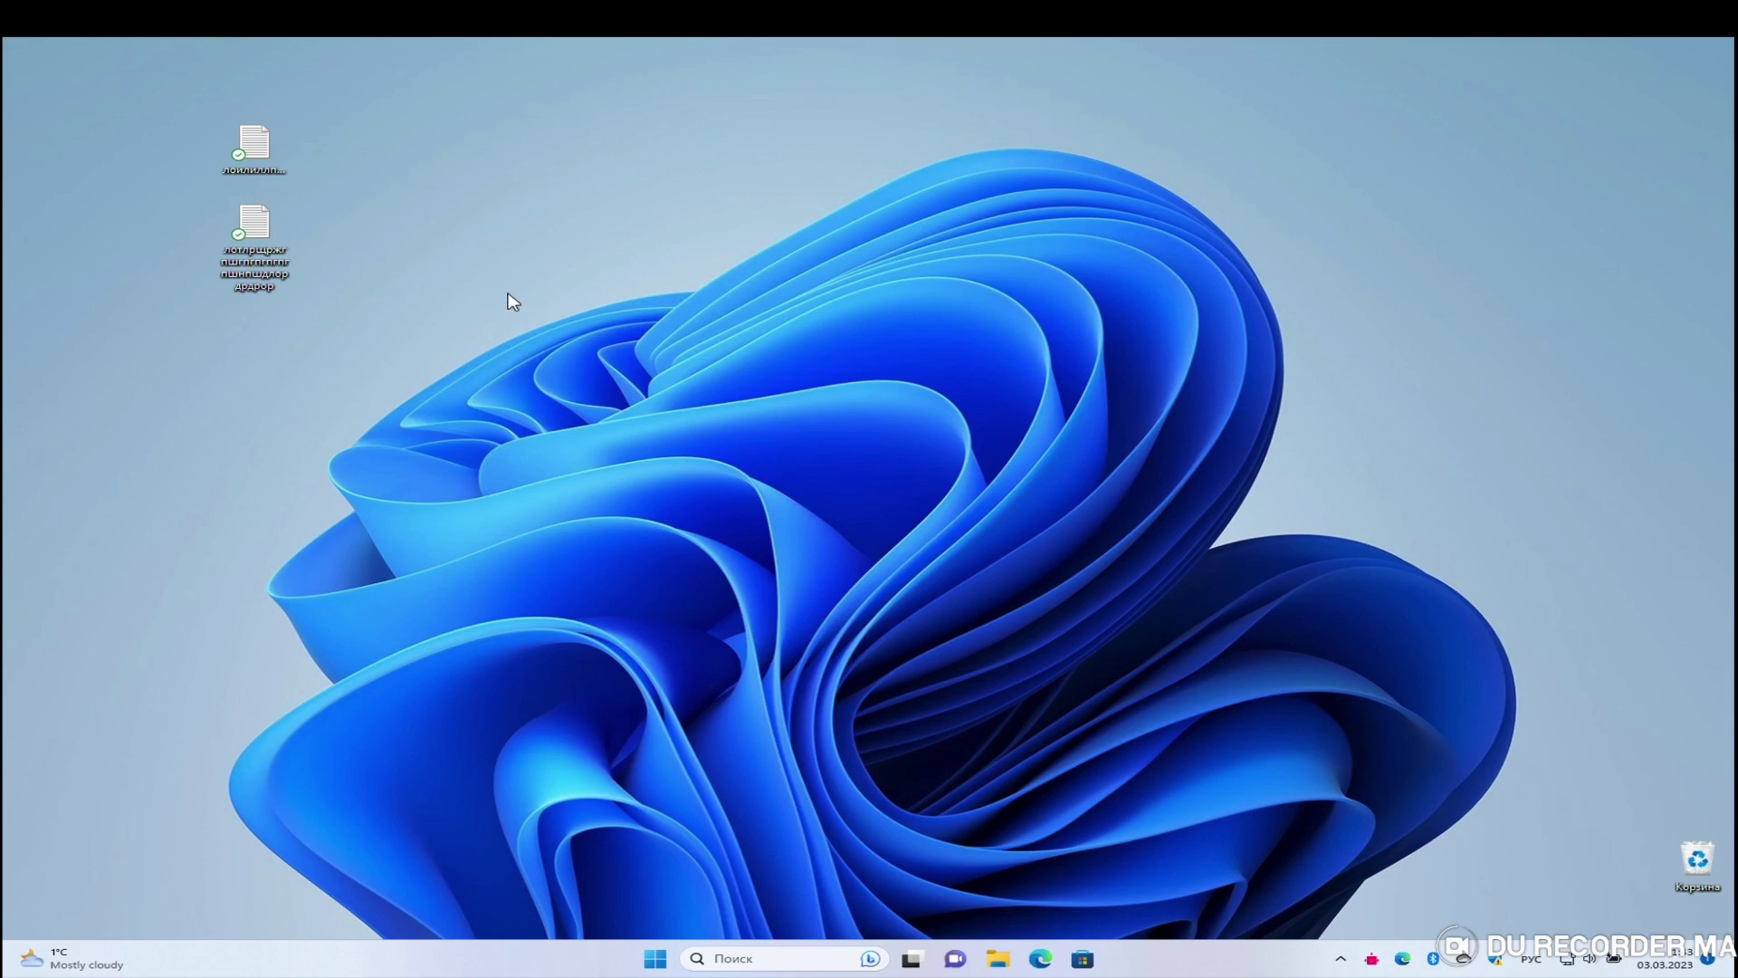
Step: Open Параметры, view Рекомендации по энергопотреблению under Питание и батарея in Система, and close the settings window
left_click(656, 958)
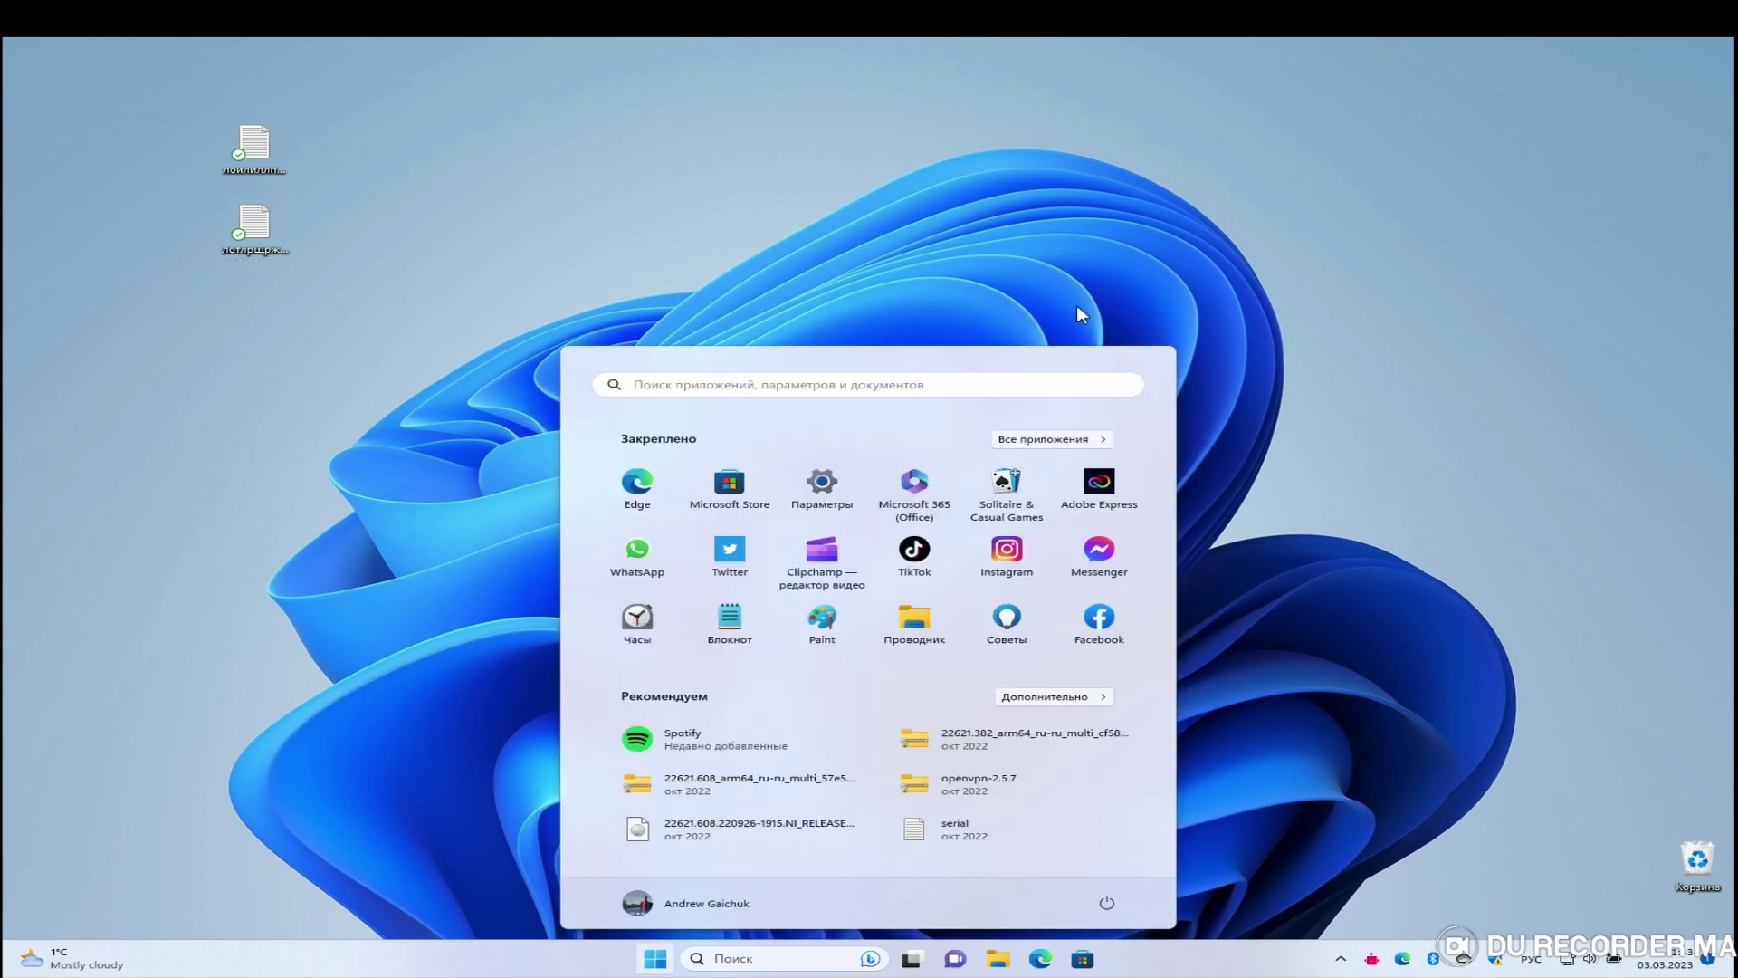
left_click(819, 484)
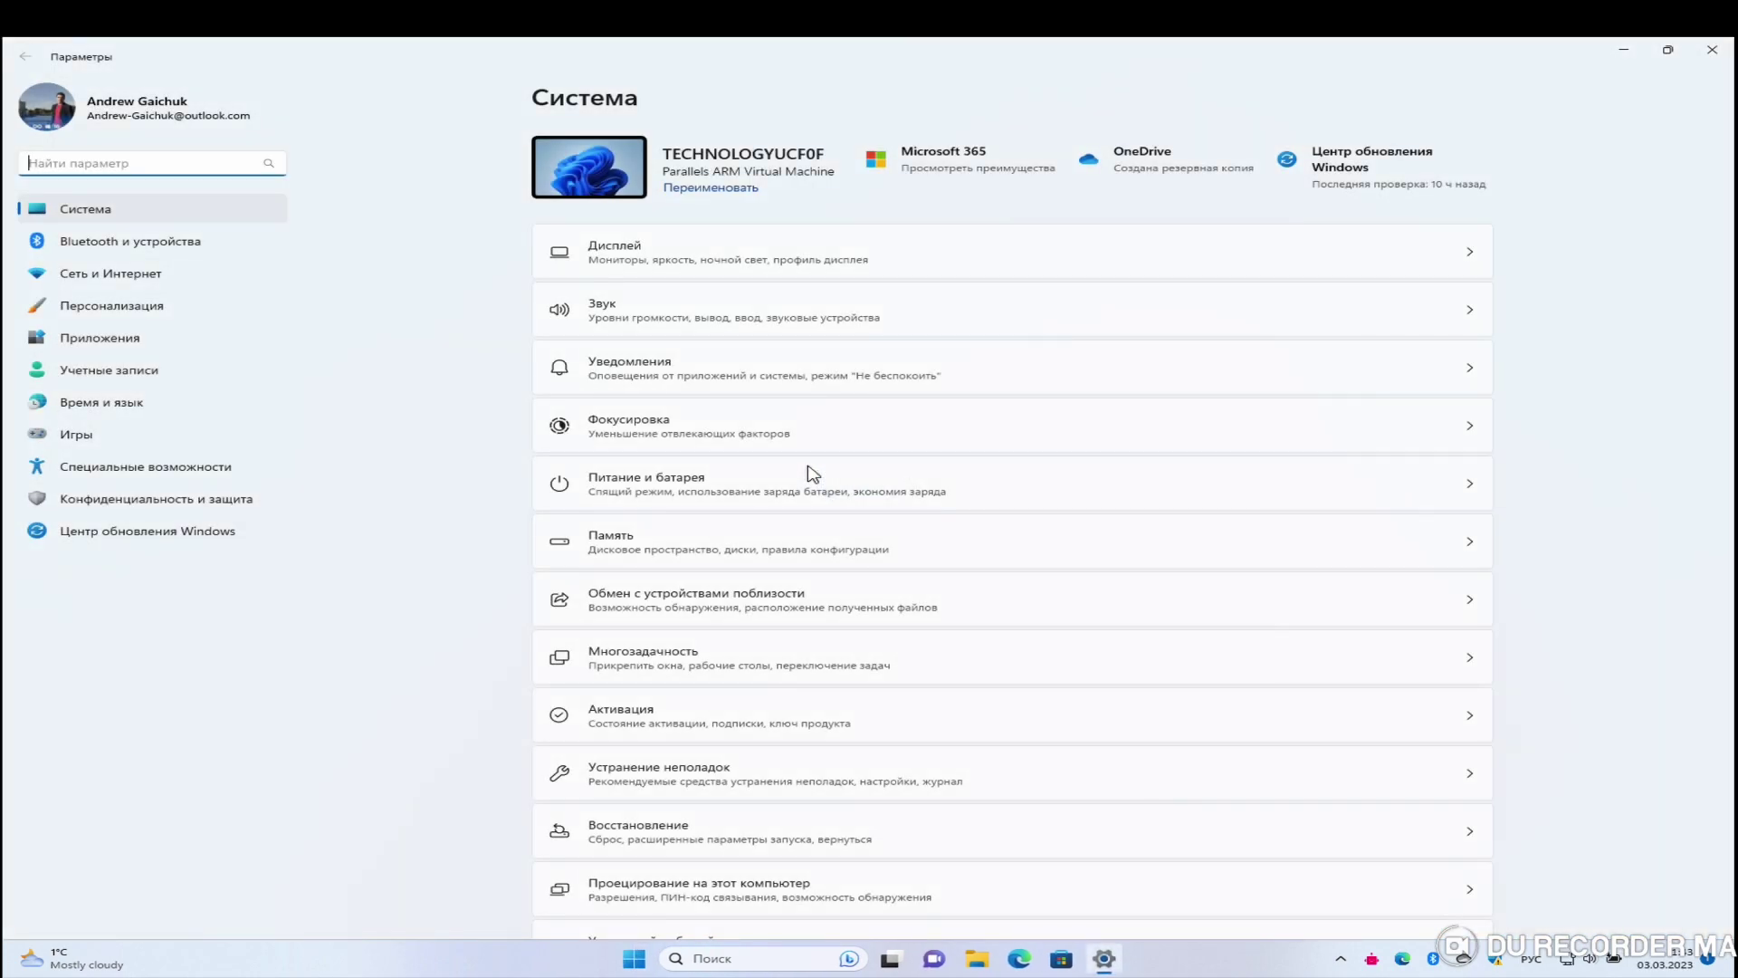
scroll(882, 644, "down", 1)
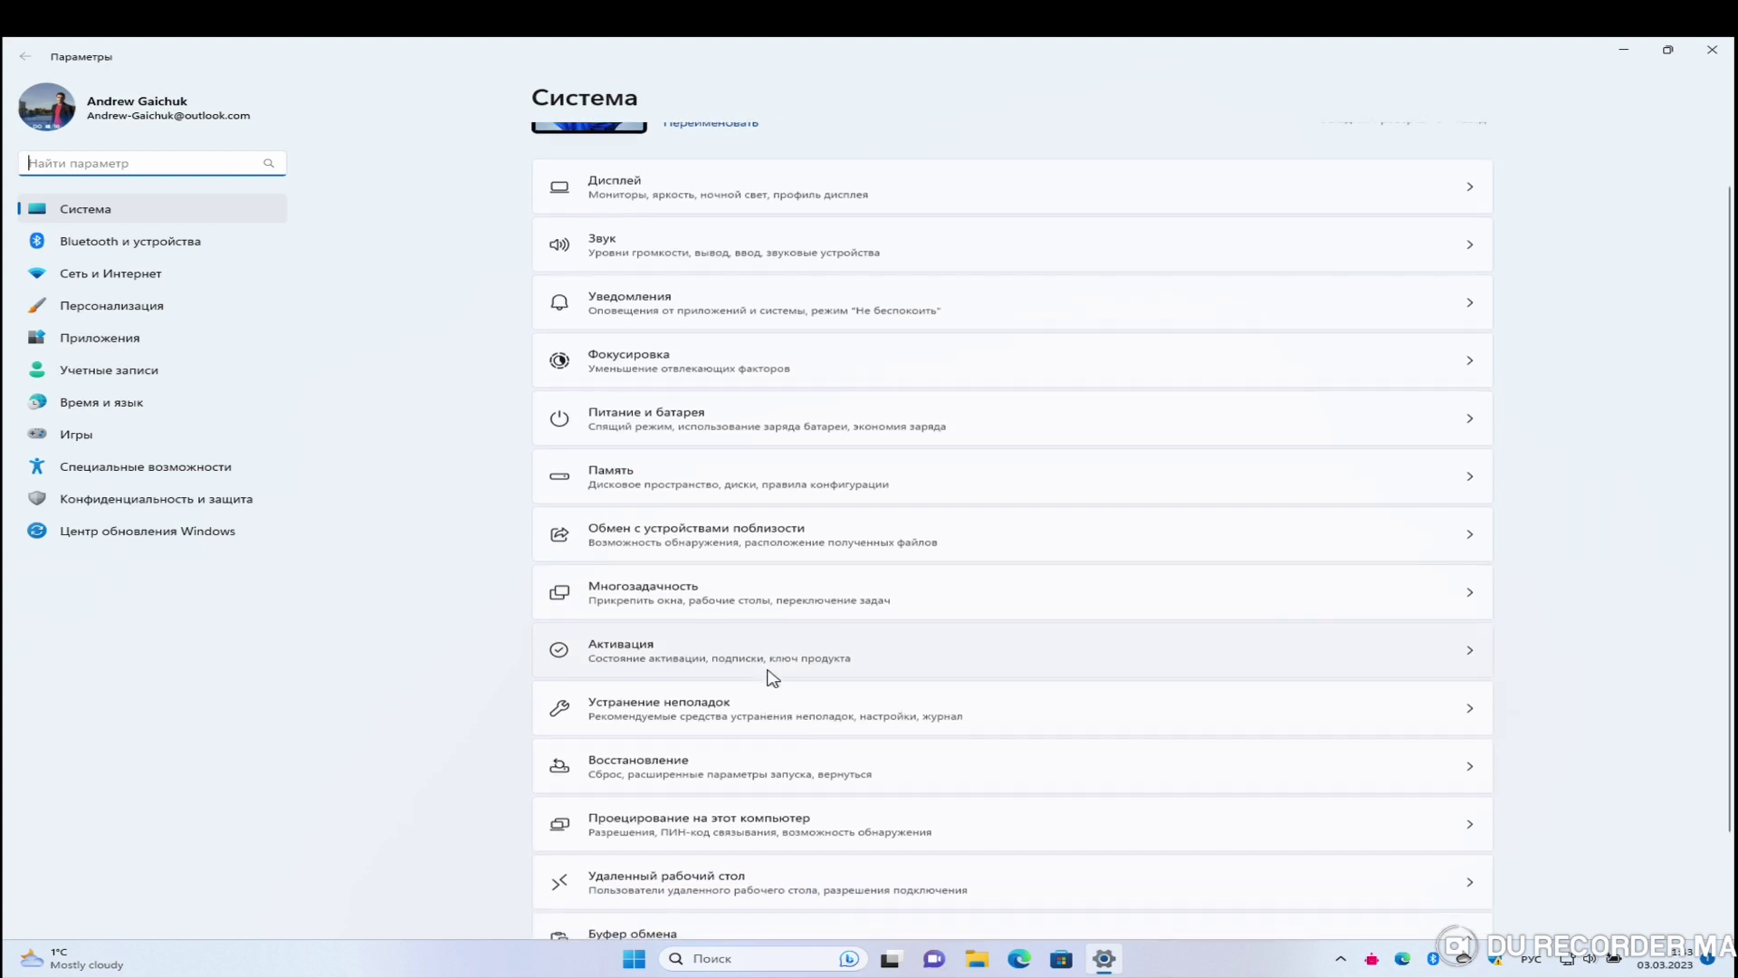
left_click(695, 433)
left_click(796, 503)
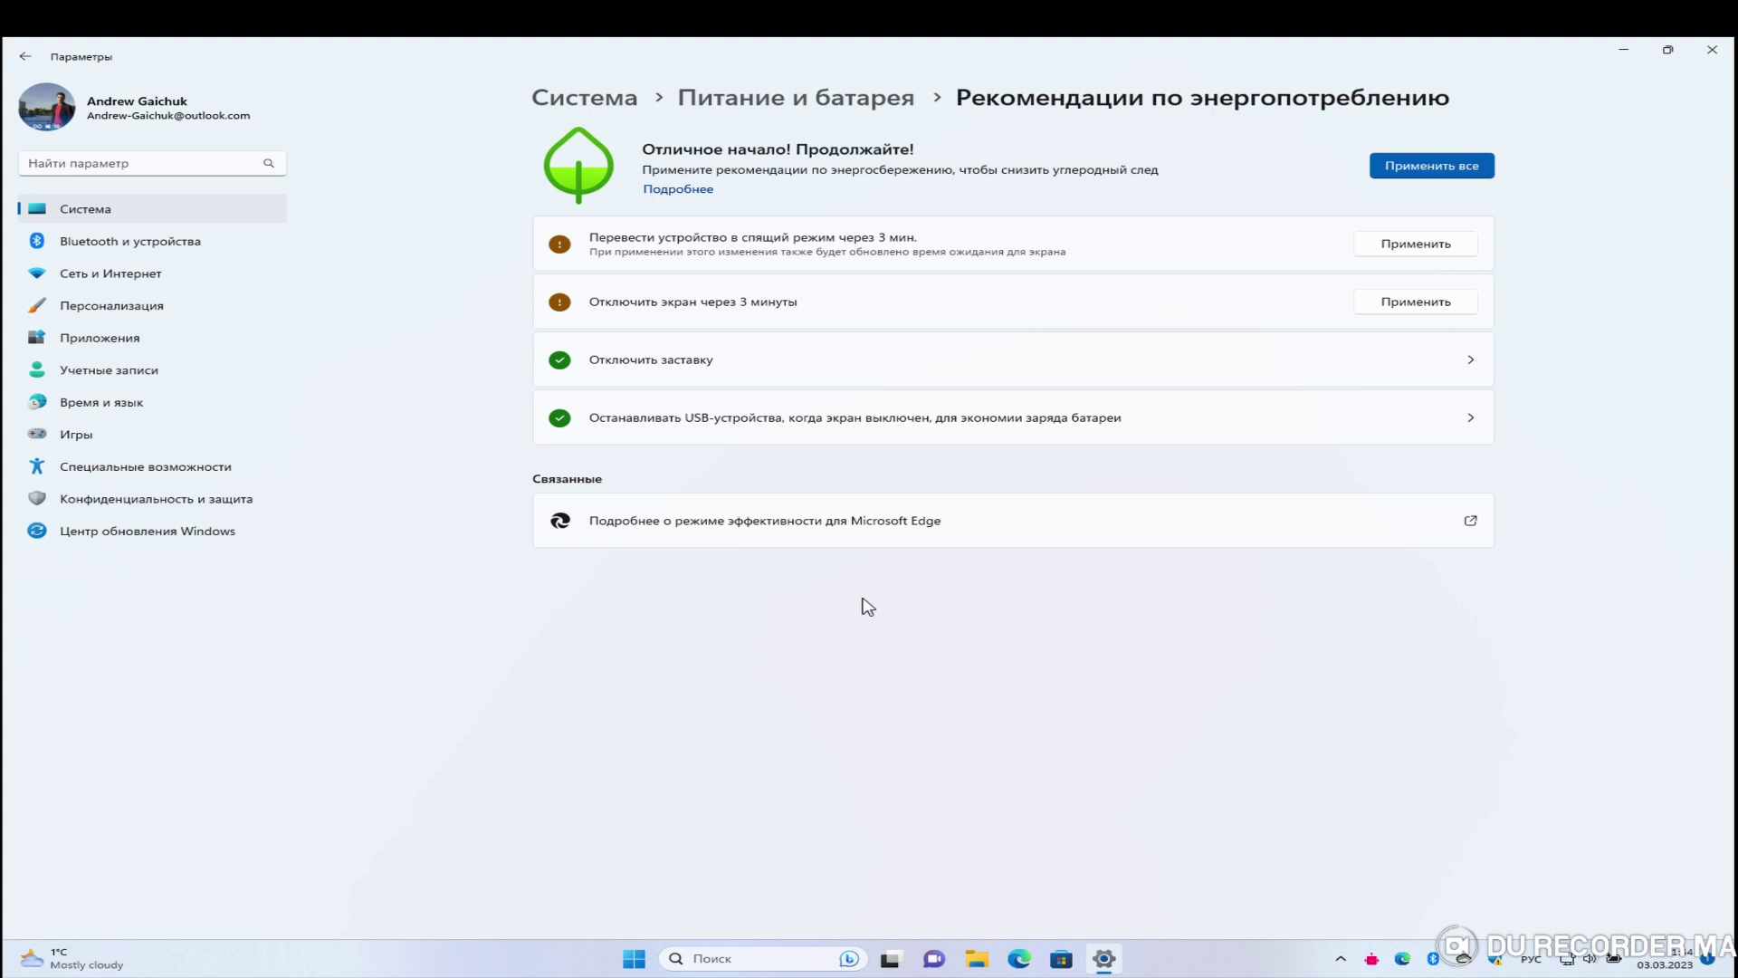
left_click(1712, 49)
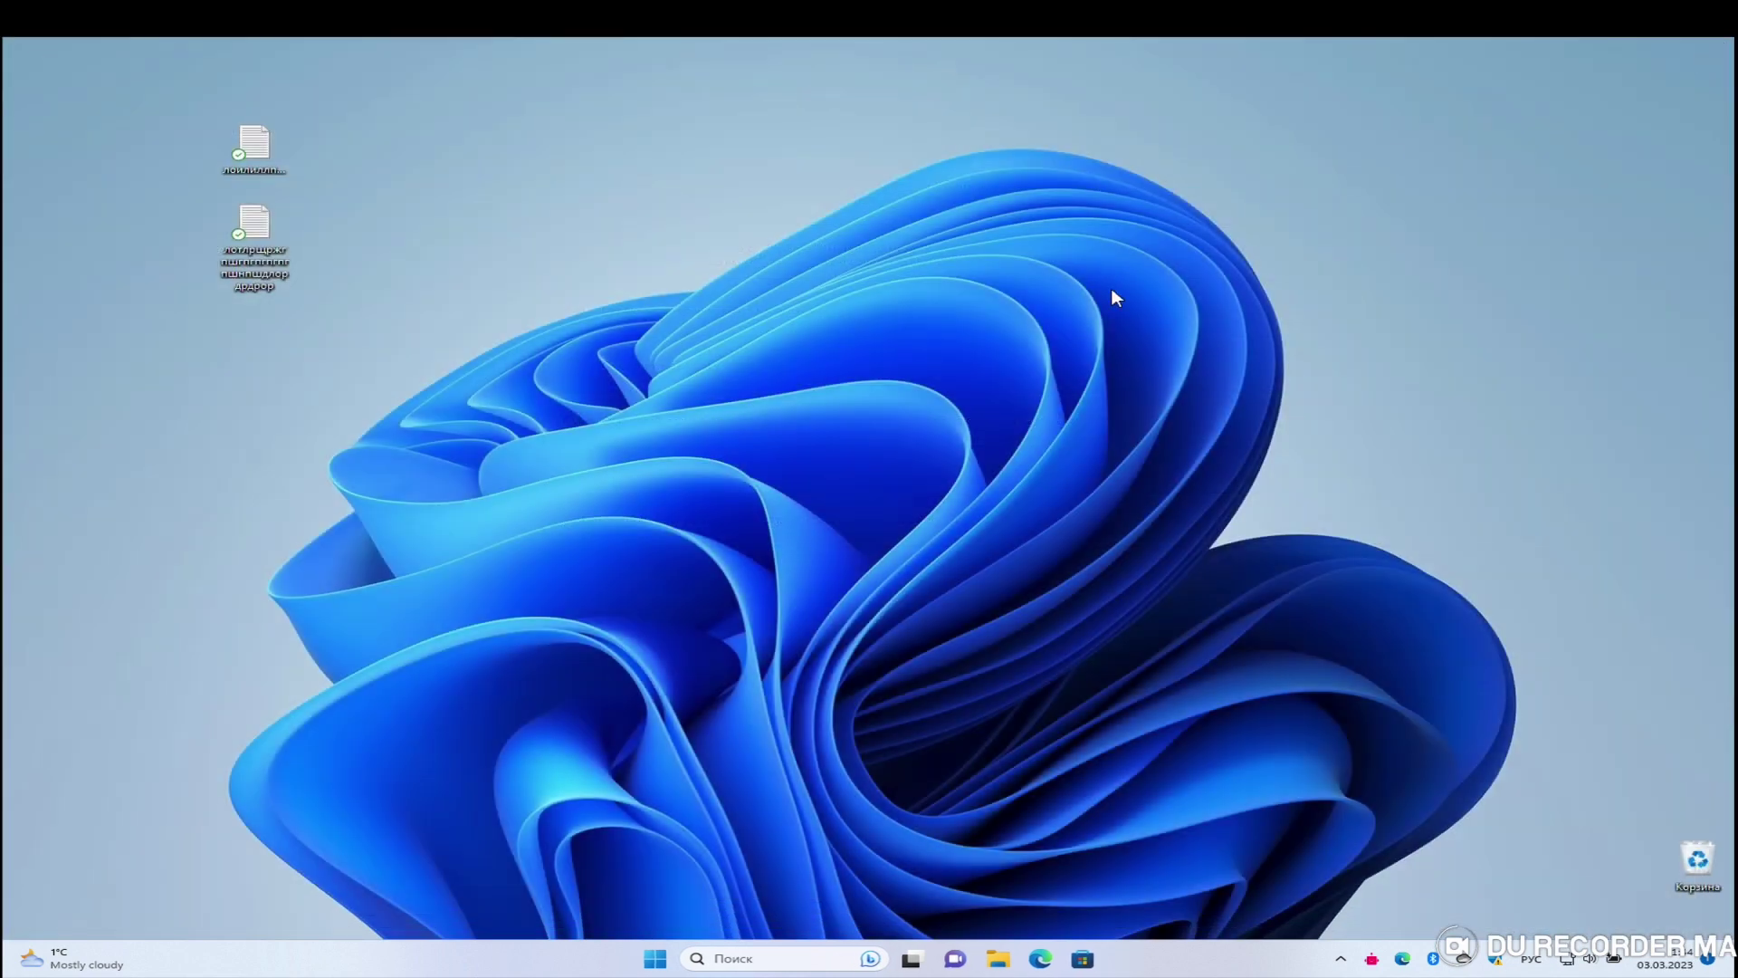